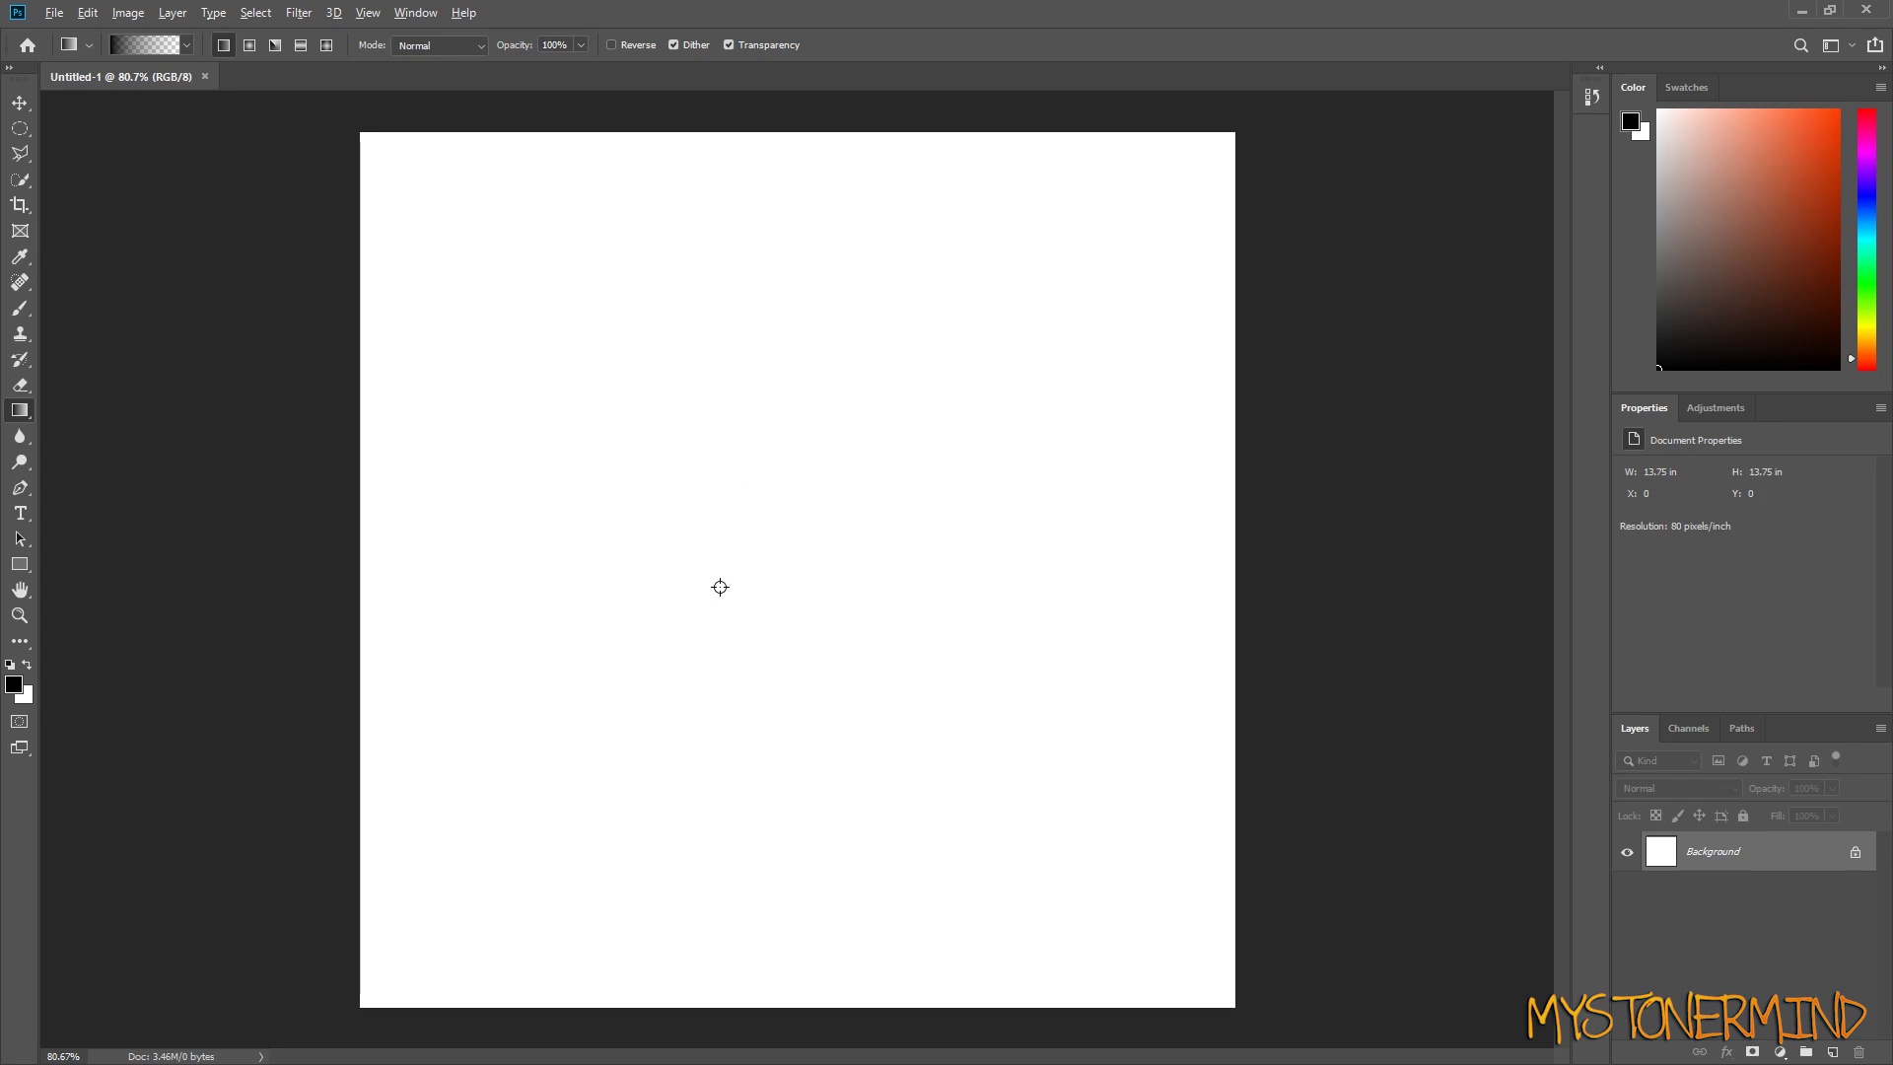
{"action": "scroll", "coordinate": [719, 588], "scroll_direction": "up", "scroll_amount": 1}
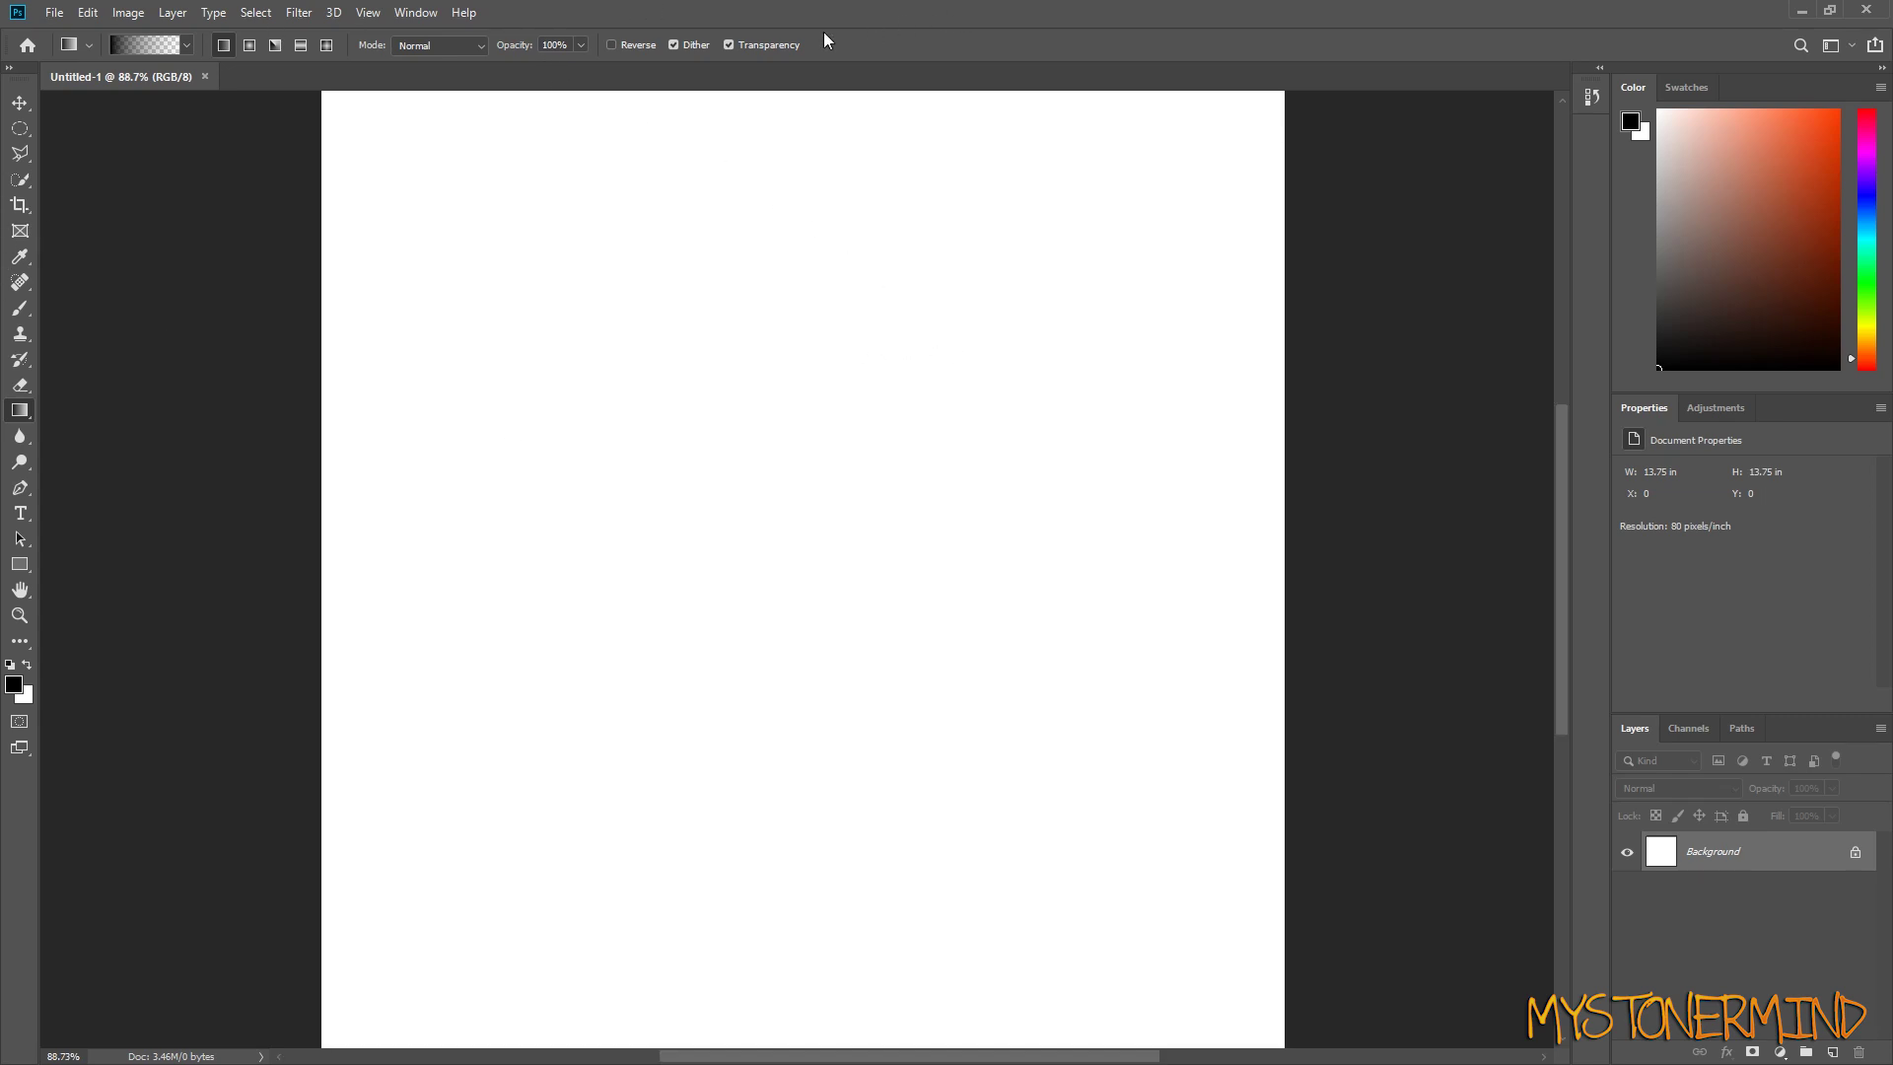
{"action": "left_click", "coordinate": [412, 10]}
{"action": "left_click", "coordinate": [412, 10]}
{"action": "left_click", "coordinate": [410, 12]}
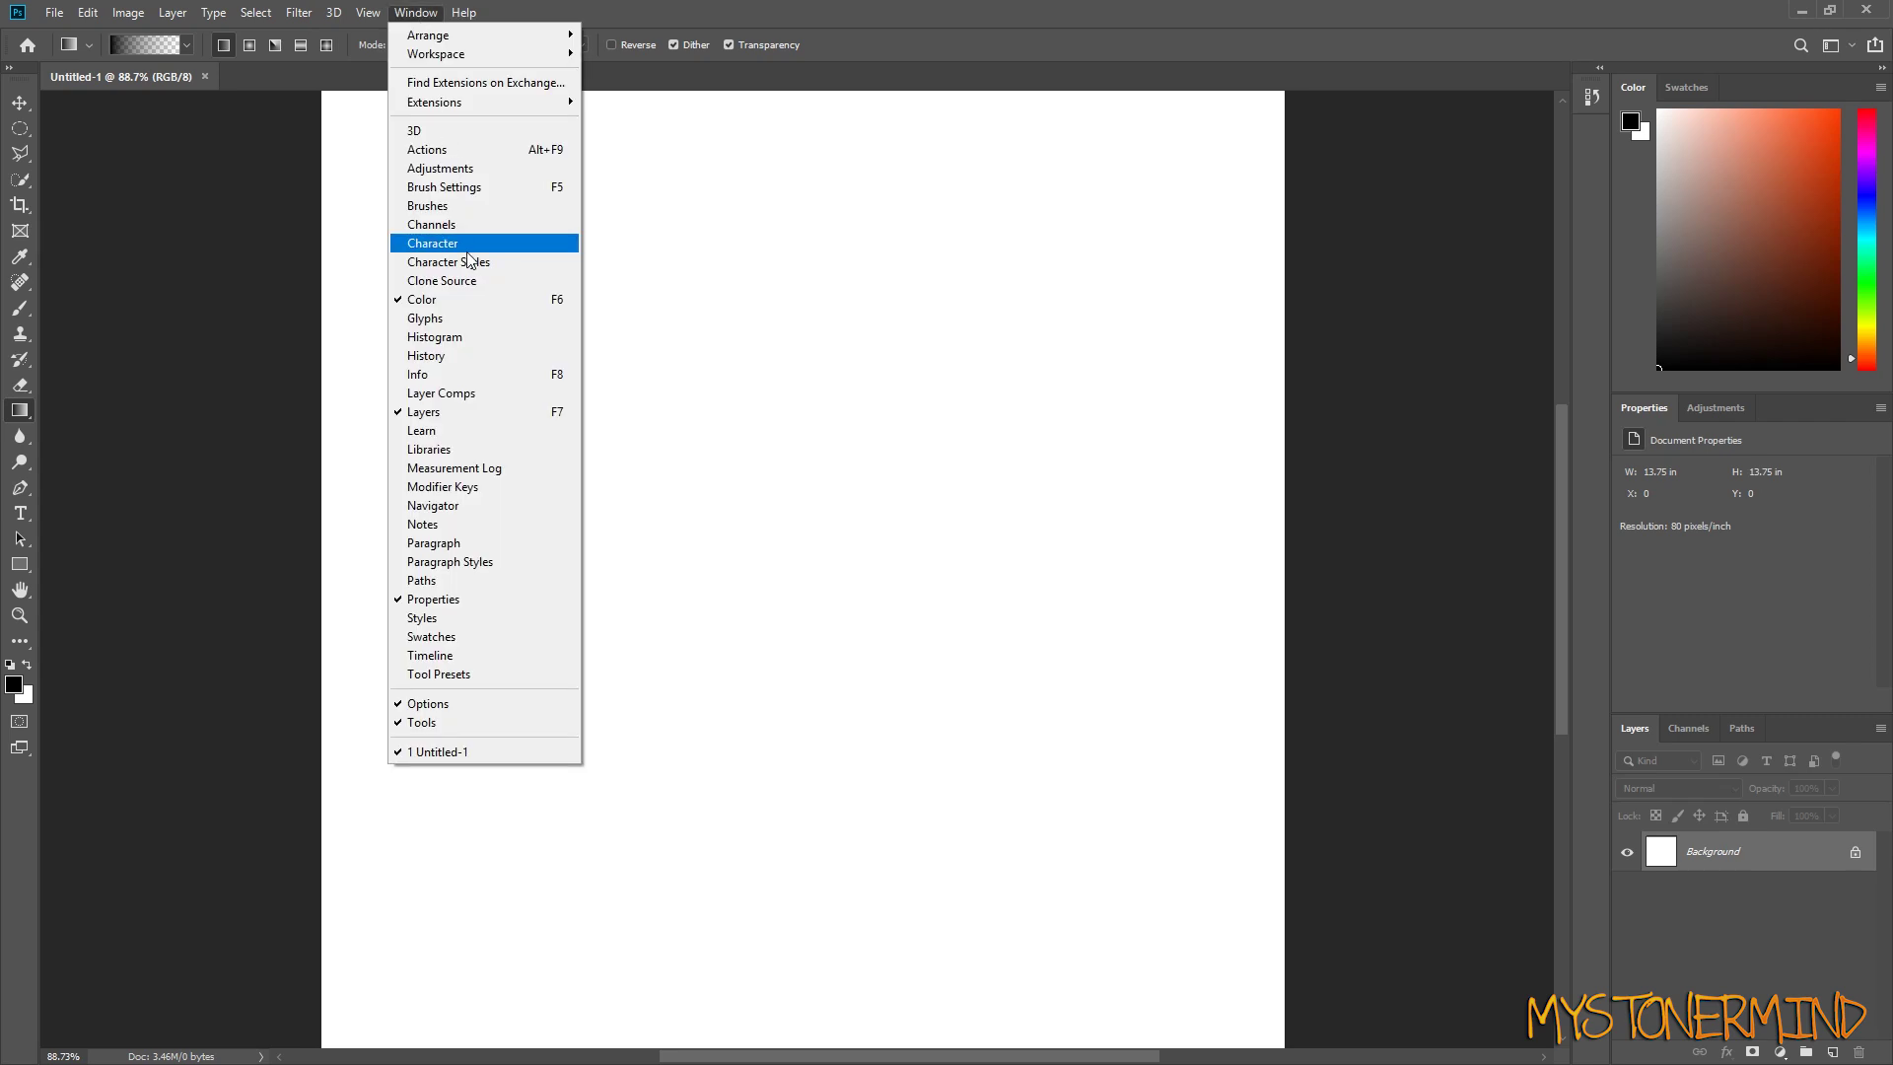
{"action": "left_click", "coordinate": [198, 680]}
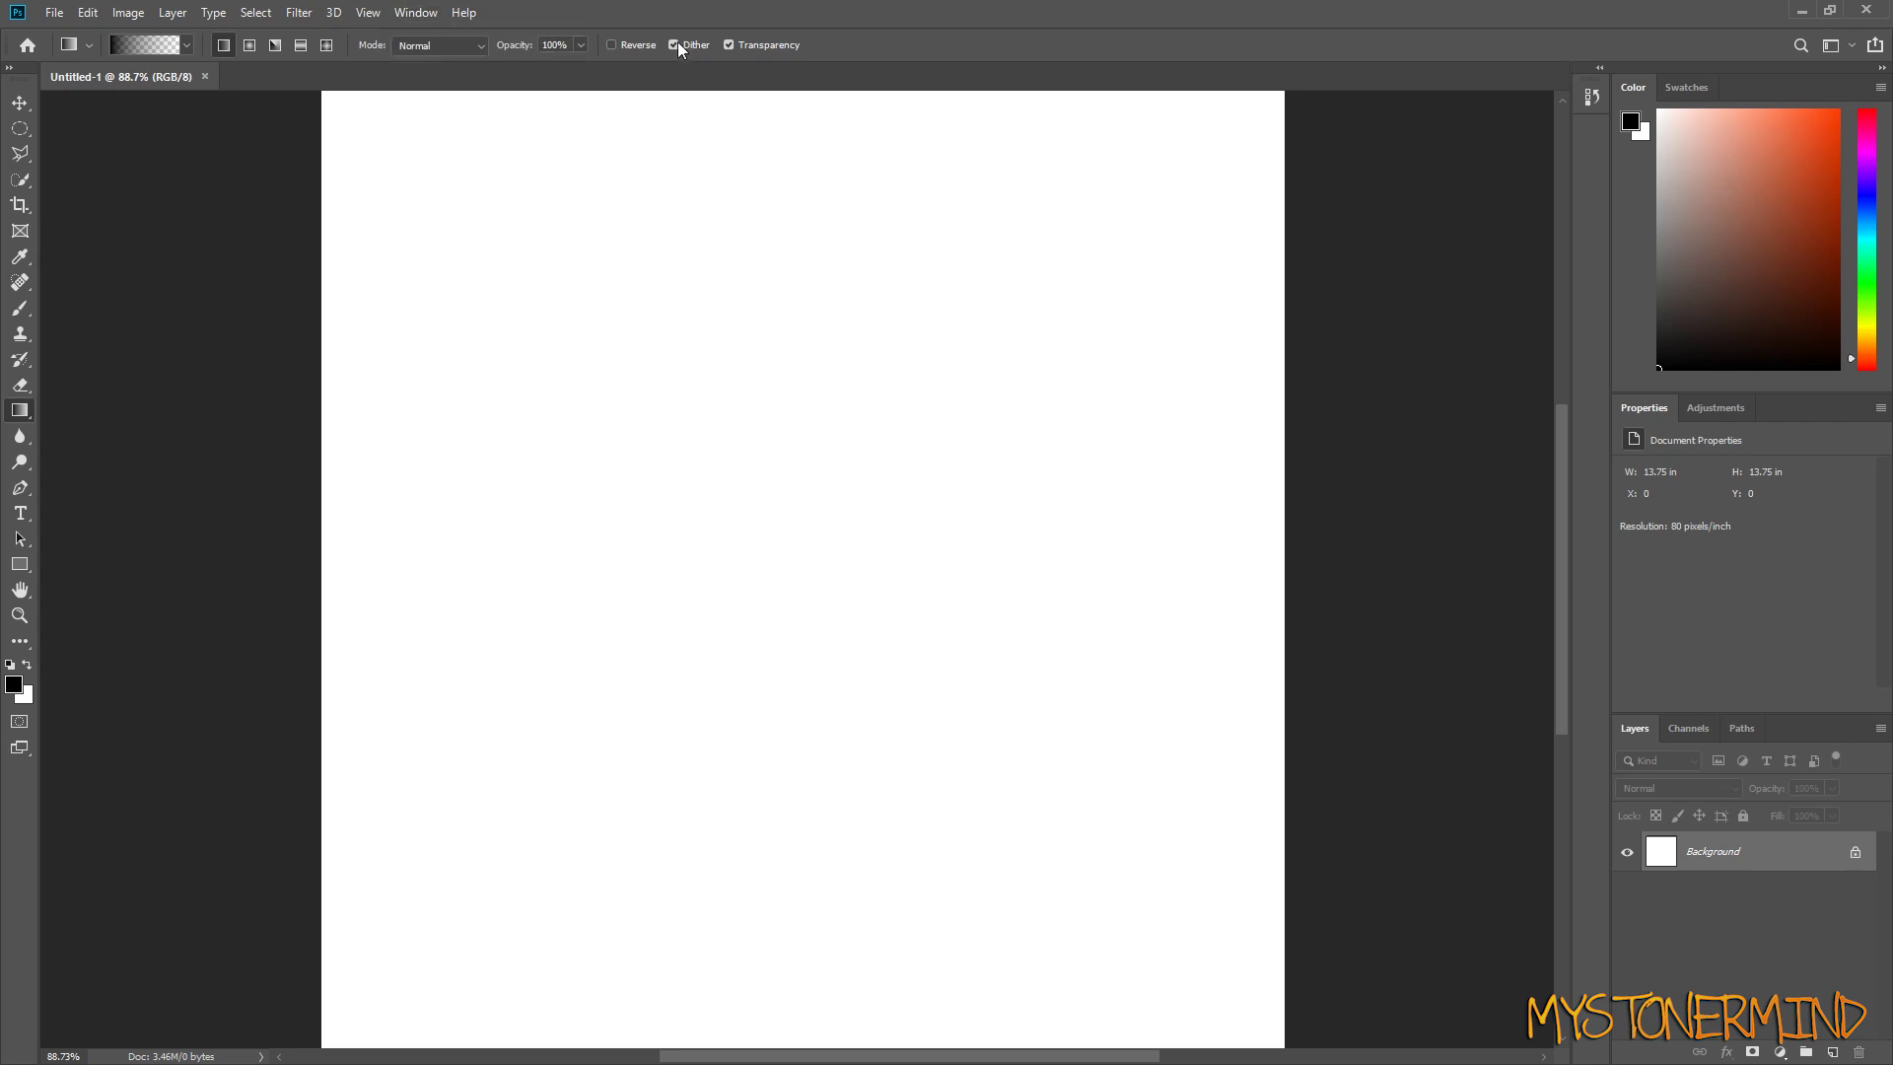
Step: Switch to the Brush tool
{"action": "left_click", "coordinate": [21, 309]}
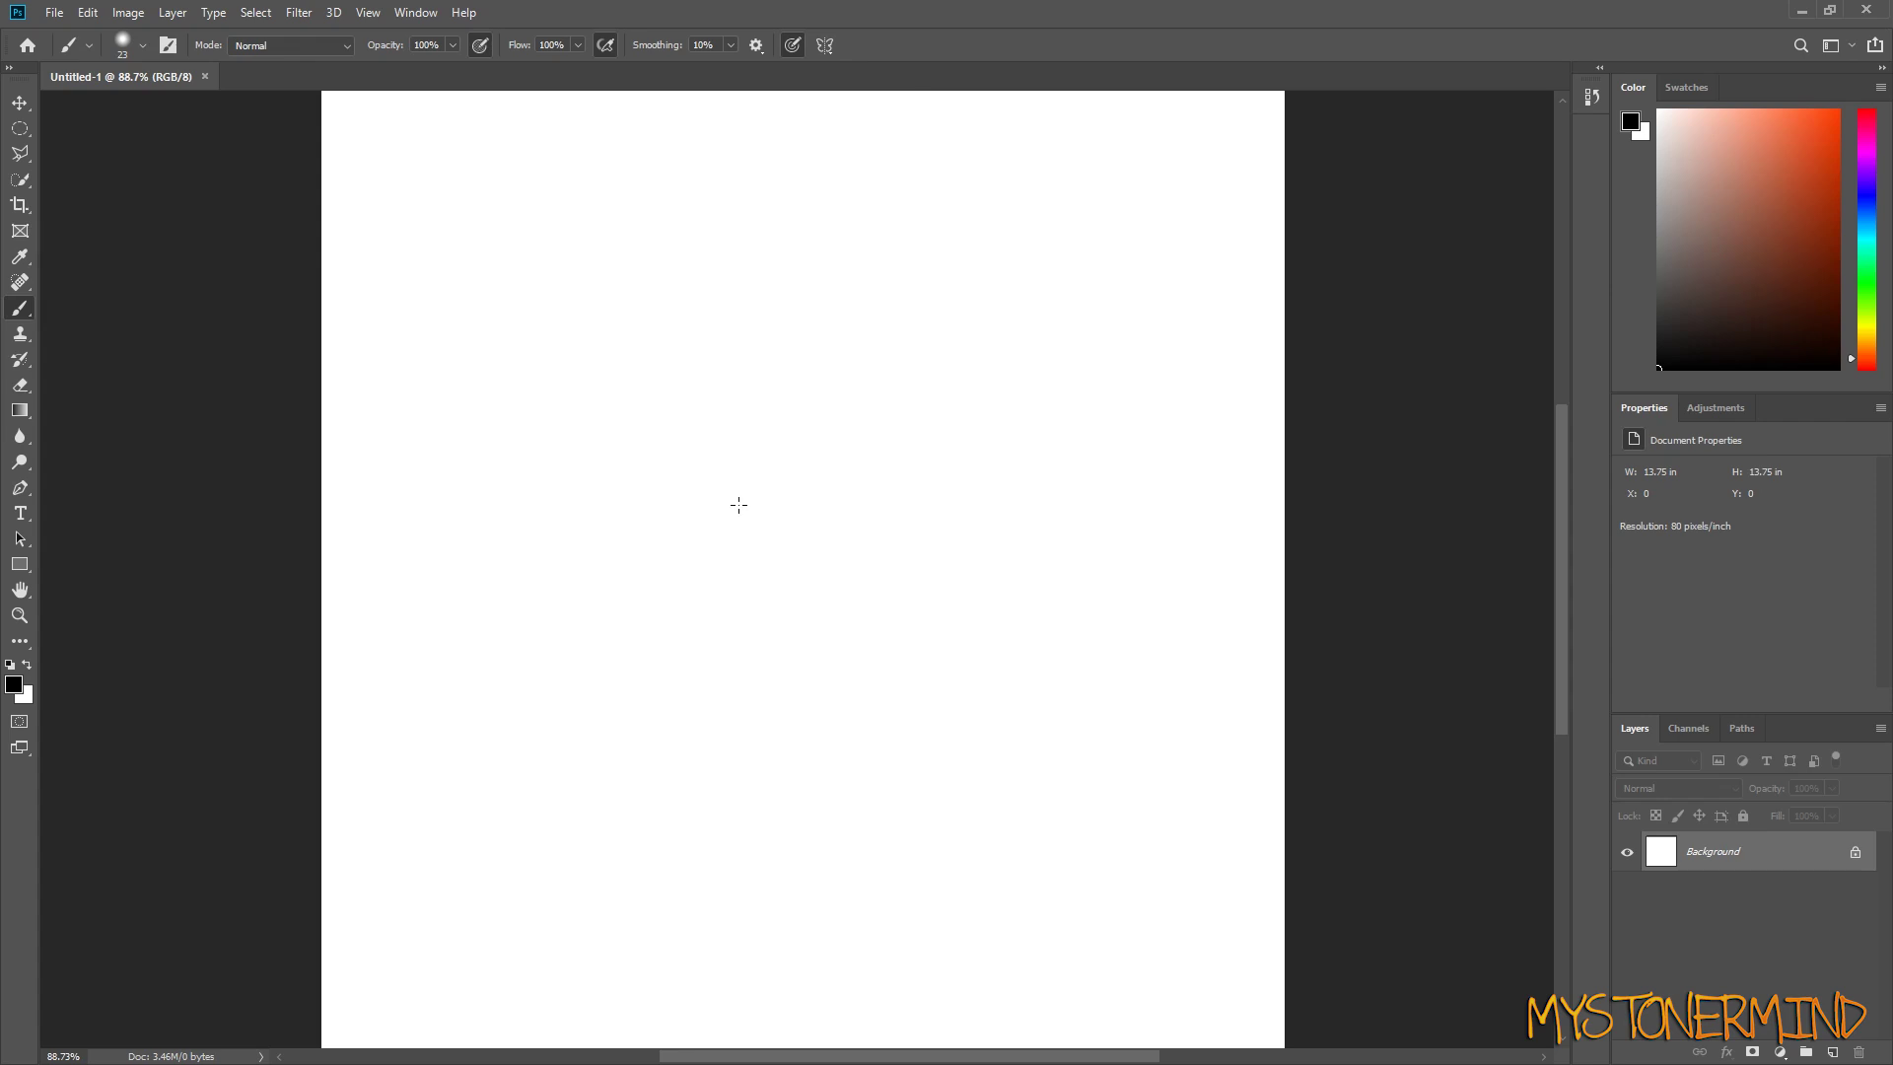
{"action": "mouse_move", "coordinate": [819, 408]}
{"action": "left_mouse_down"}
{"action": "mouse_move", "coordinate": [824, 305]}
{"action": "mouse_move", "coordinate": [887, 384]}
{"action": "mouse_move", "coordinate": [601, 409]}
{"action": "mouse_move", "coordinate": [959, 315]}
{"action": "mouse_move", "coordinate": [980, 263]}
{"action": "mouse_move", "coordinate": [912, 389]}
{"action": "mouse_move", "coordinate": [1085, 190]}
{"action": "left_mouse_up"}
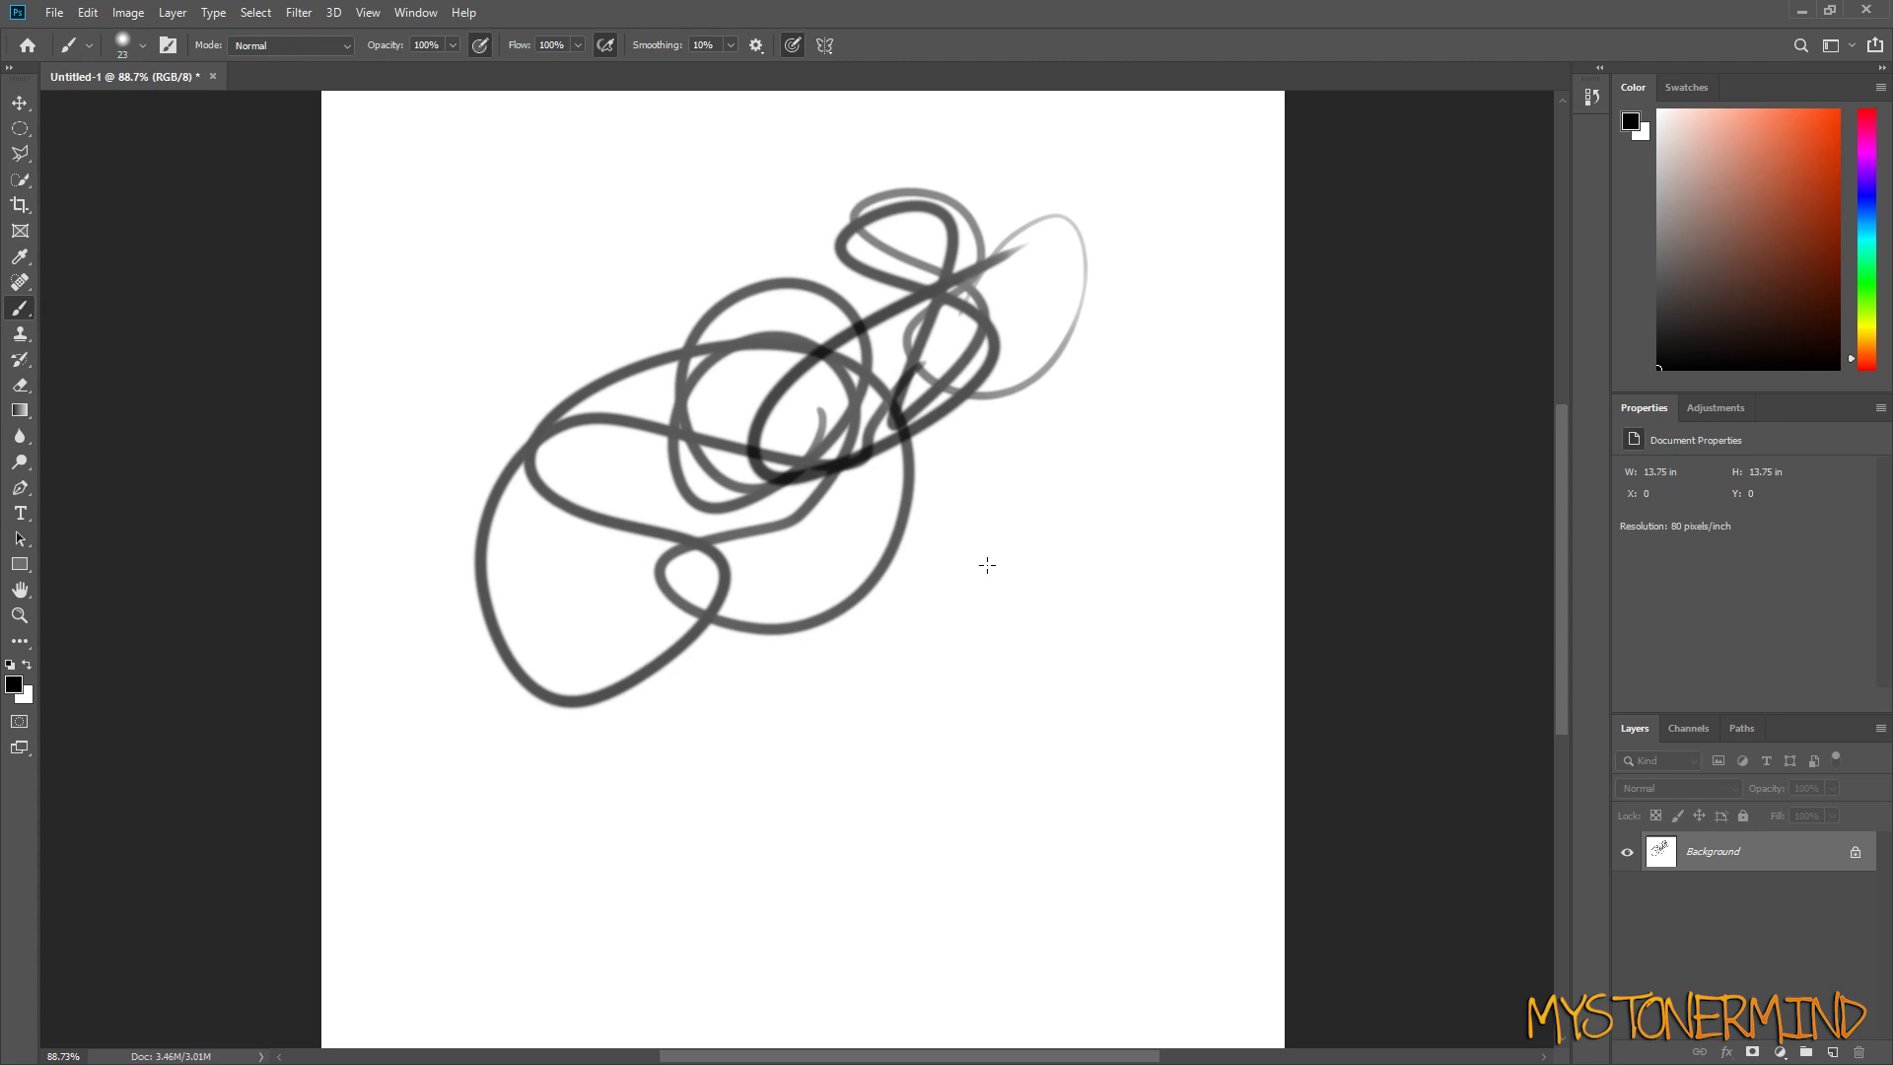
{"action": "key", "text": "ctrl+z"}
{"action": "key", "text": "ctrl+shift+z"}
{"action": "key", "text": "ctrl+z"}
{"action": "key", "text": "ctrl+shift+z"}
{"action": "key", "text": "ctrl+z"}
{"action": "key", "text": "ctrl+z"}
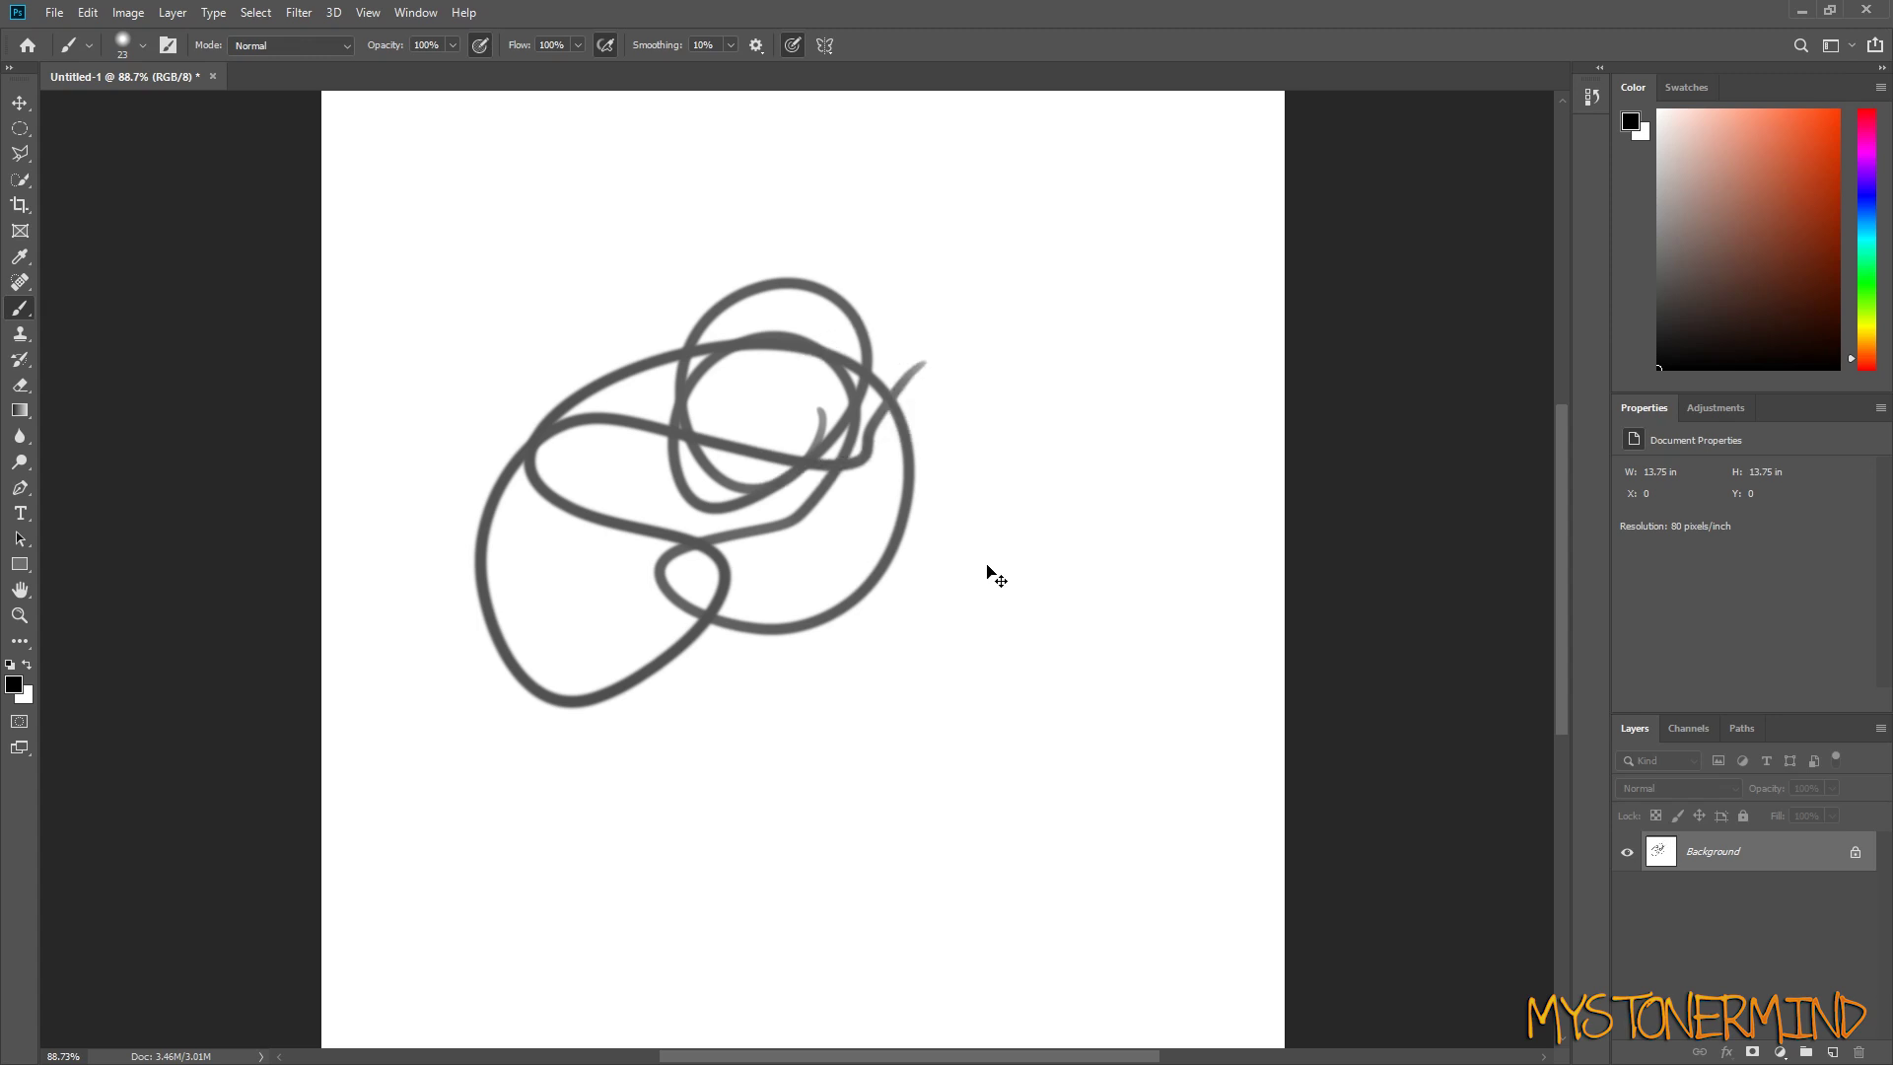
{"action": "key", "text": "ctrl+z"}
{"action": "key", "text": "ctrl+z"}
{"action": "key", "text": "ctrl+z"}
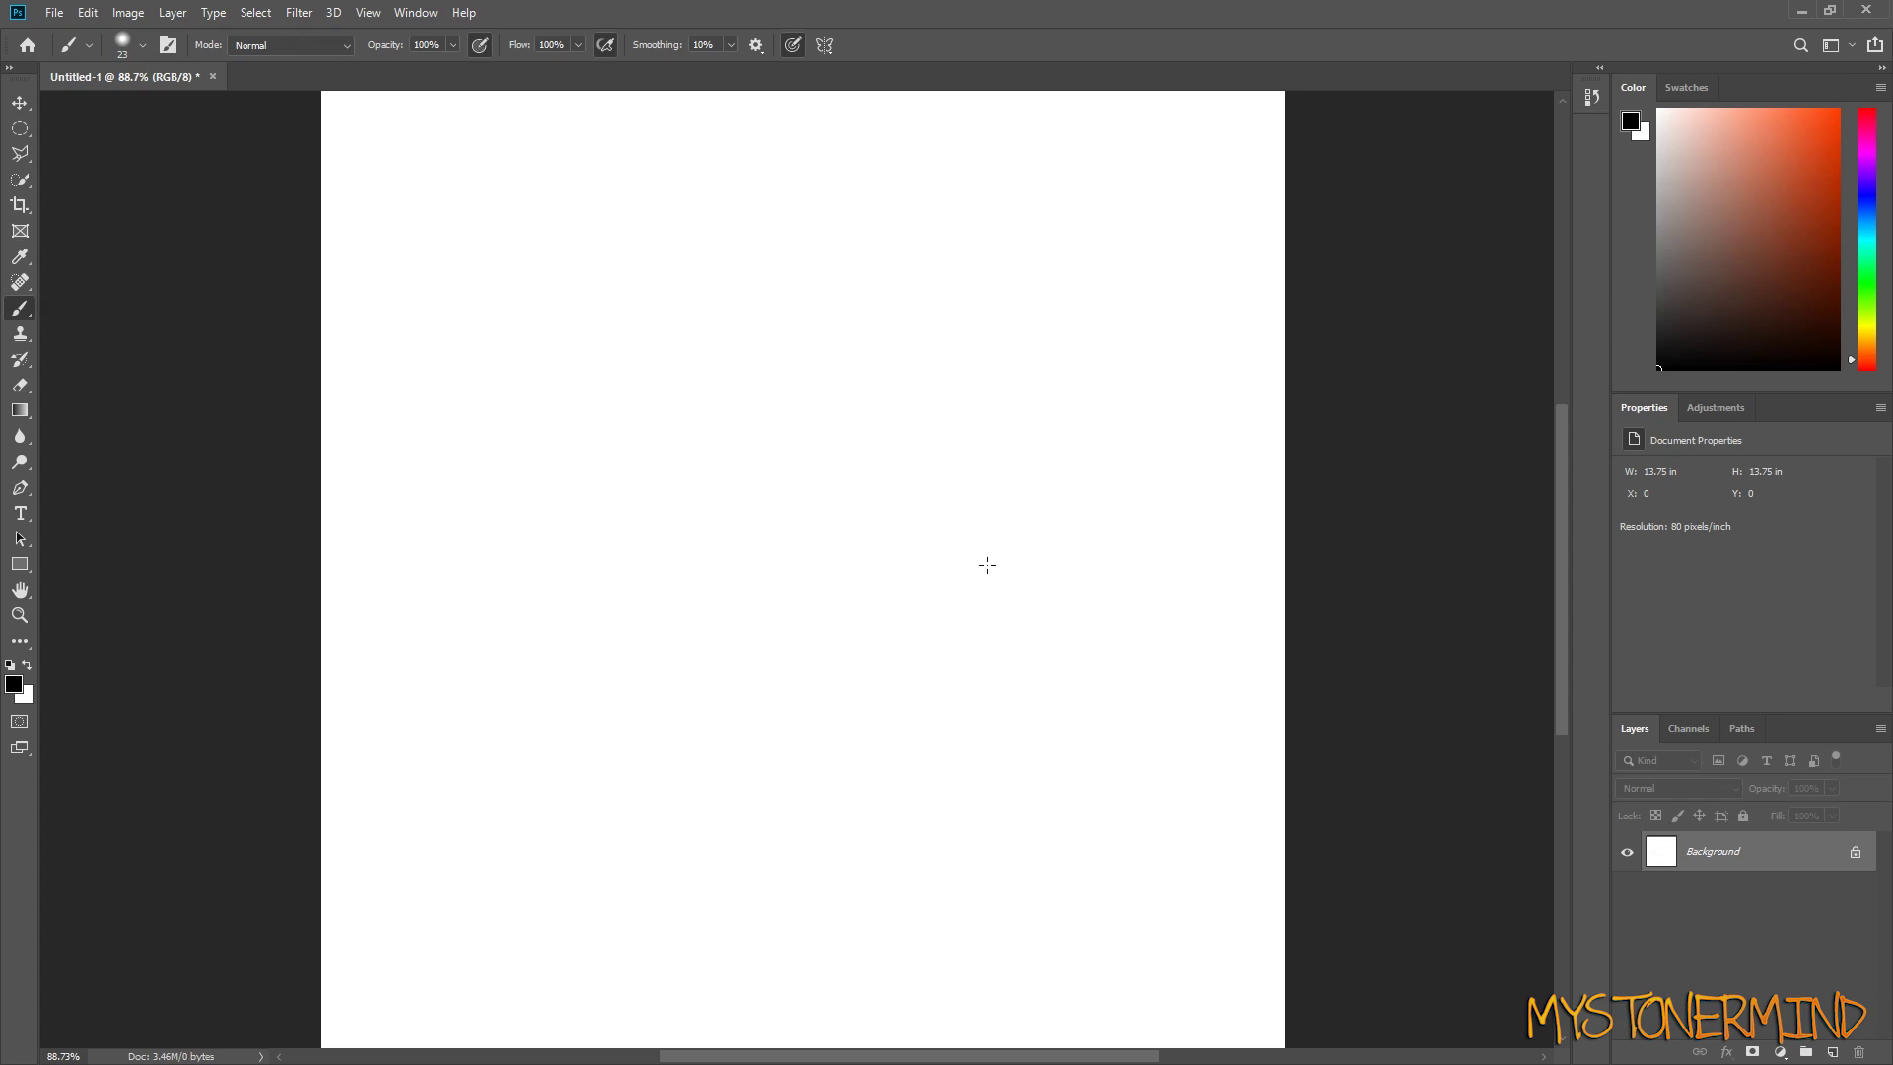
Step: Turn on radial paint symmetry with a segment count of 8
{"action": "left_click", "coordinate": [825, 45]}
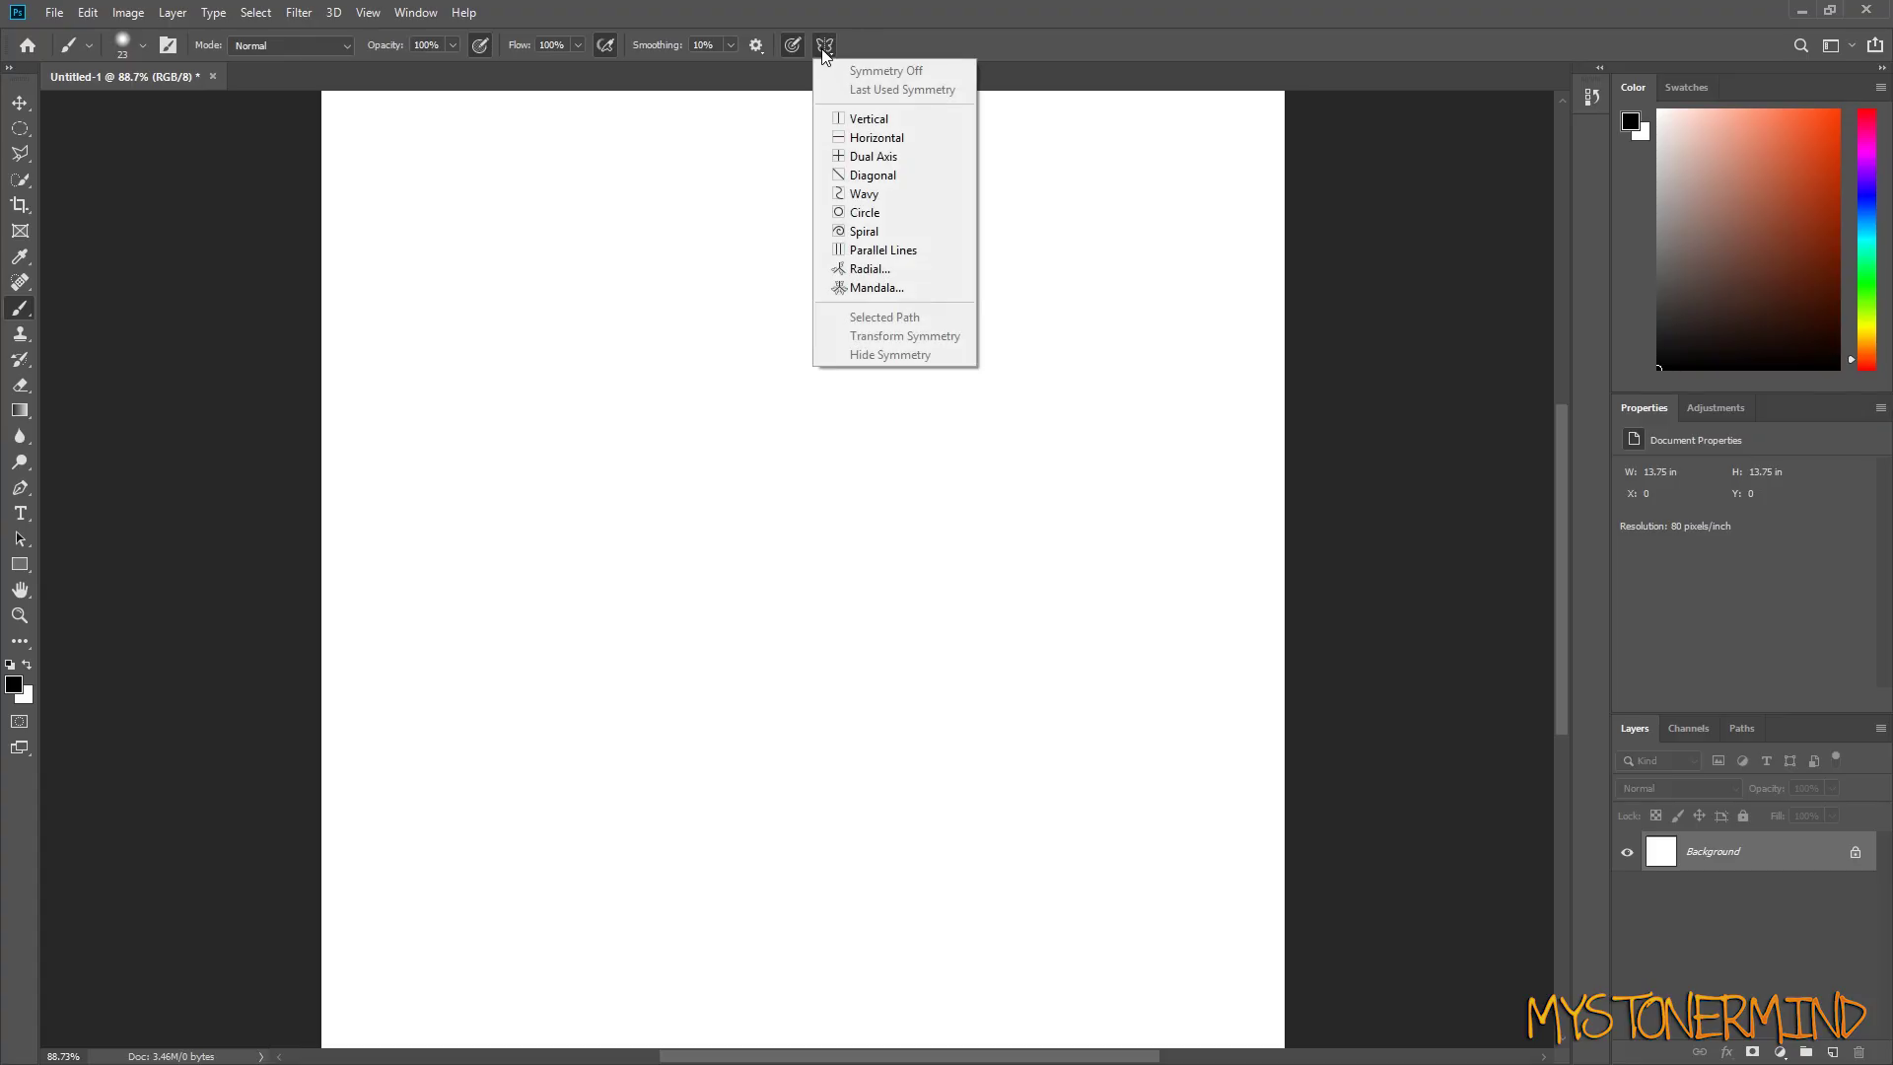
{"action": "left_click", "coordinate": [871, 269]}
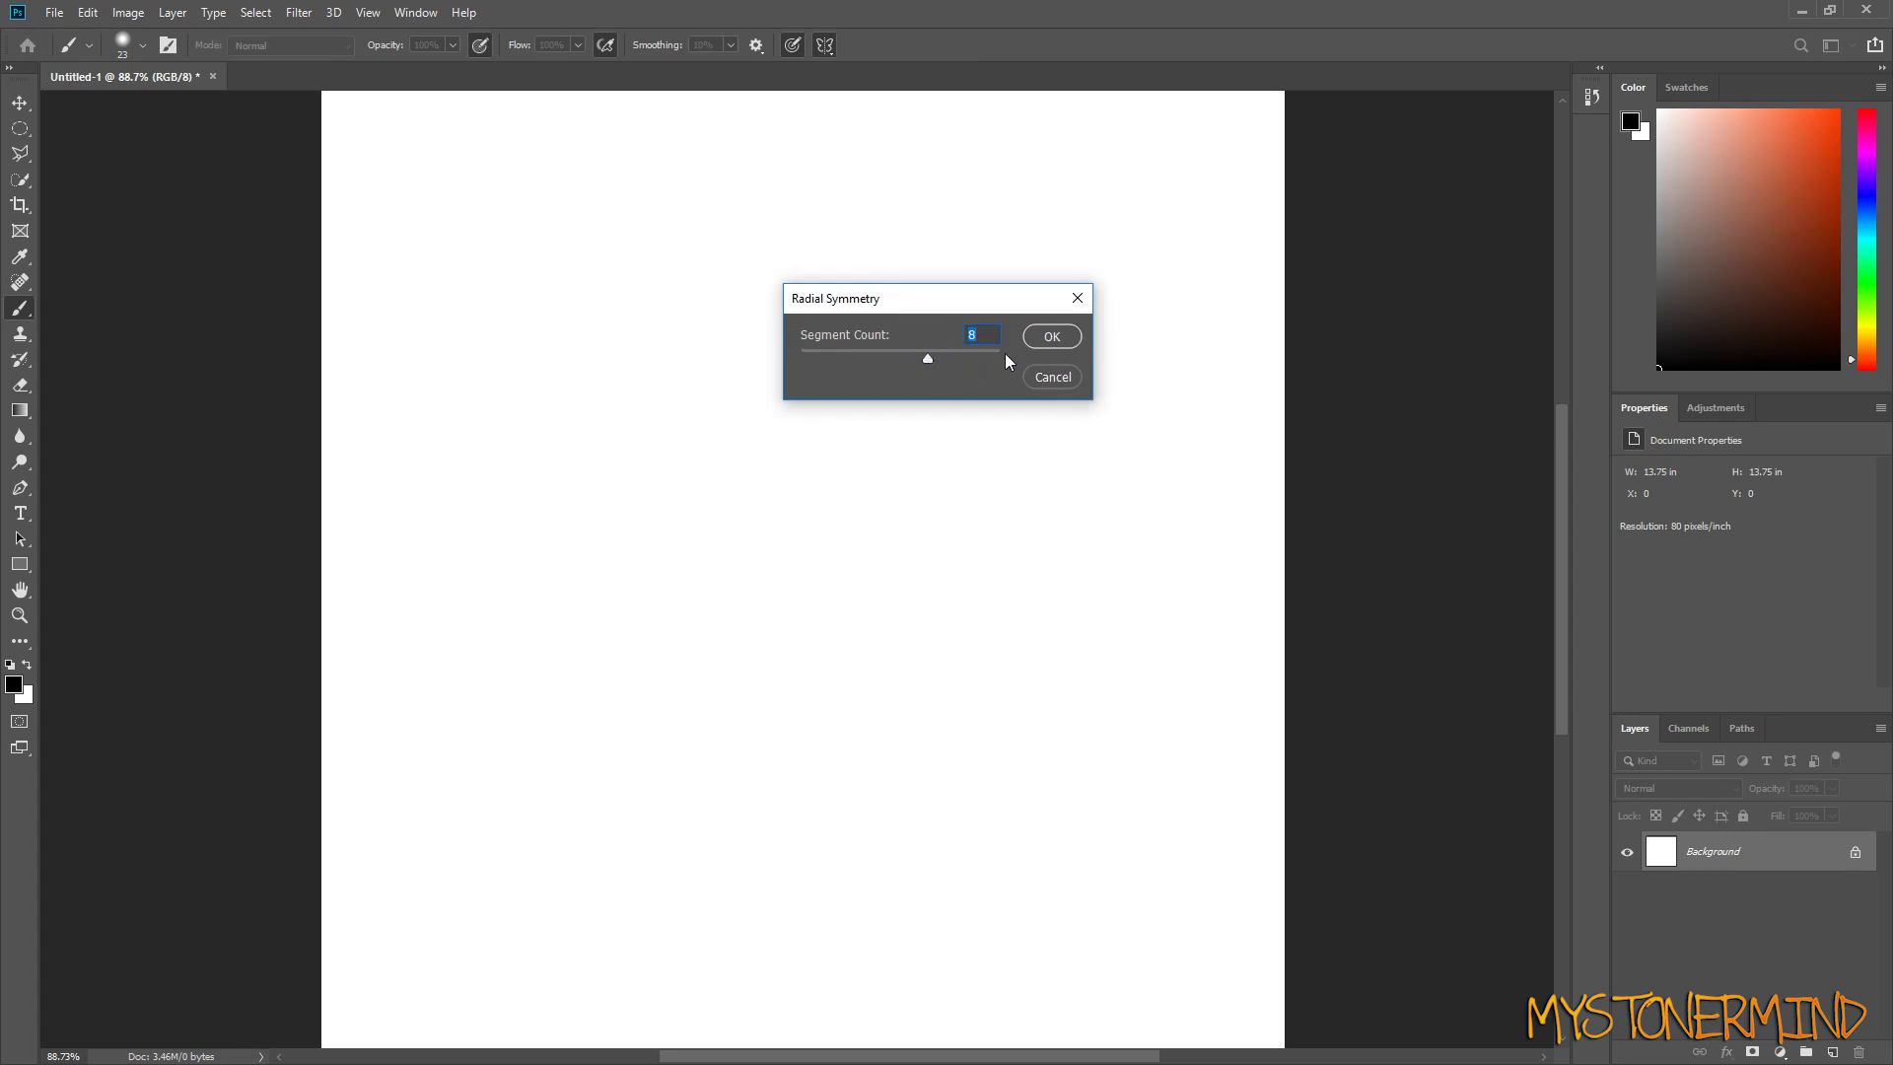
{"action": "left_click", "coordinate": [1052, 336]}
Step: Enlarge the radial symmetry guides to about 240% so they extend beyond the canvas, and hide the guide lines
{"action": "scroll", "coordinate": [849, 549], "scroll_direction": "down", "scroll_amount": 3}
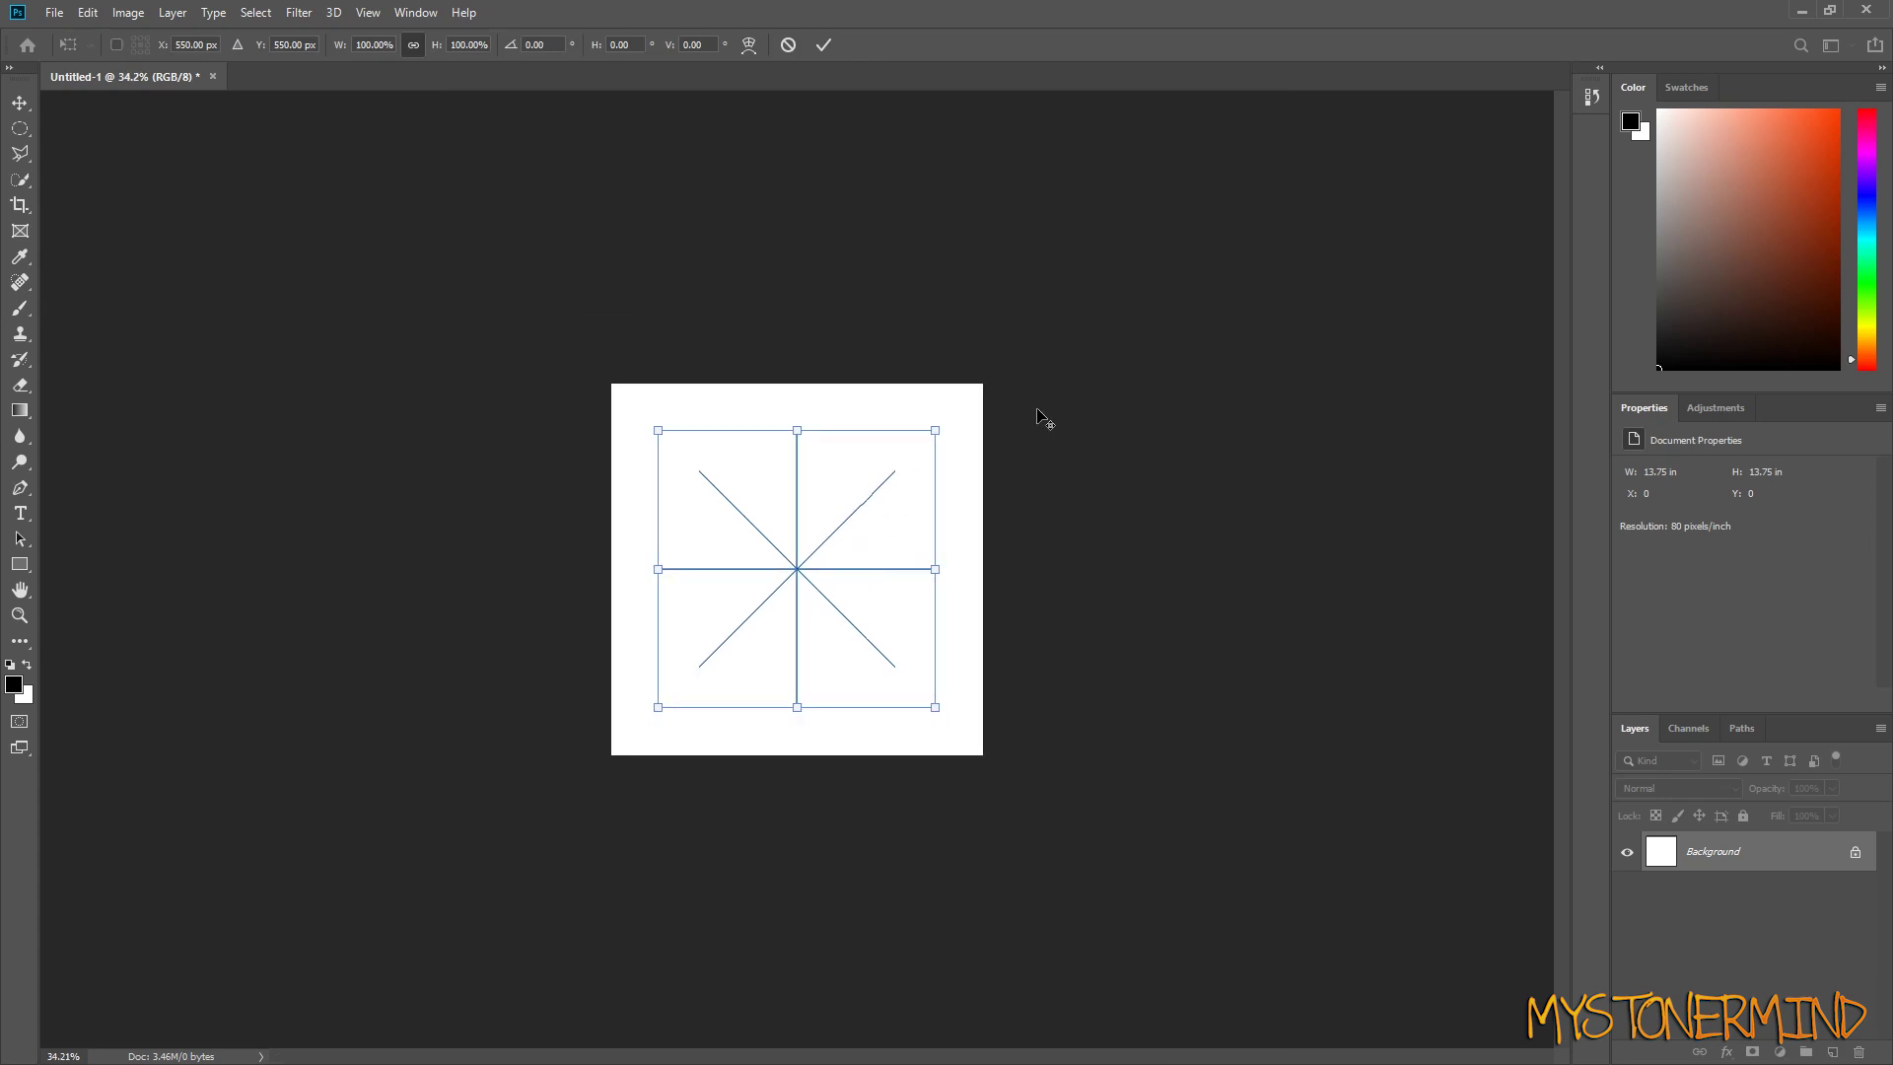
{"action": "left_click_drag", "start_coordinate": [937, 430], "coordinate": [1228, 325]}
{"action": "left_click_drag", "start_coordinate": [665, 724], "coordinate": [526, 954]}
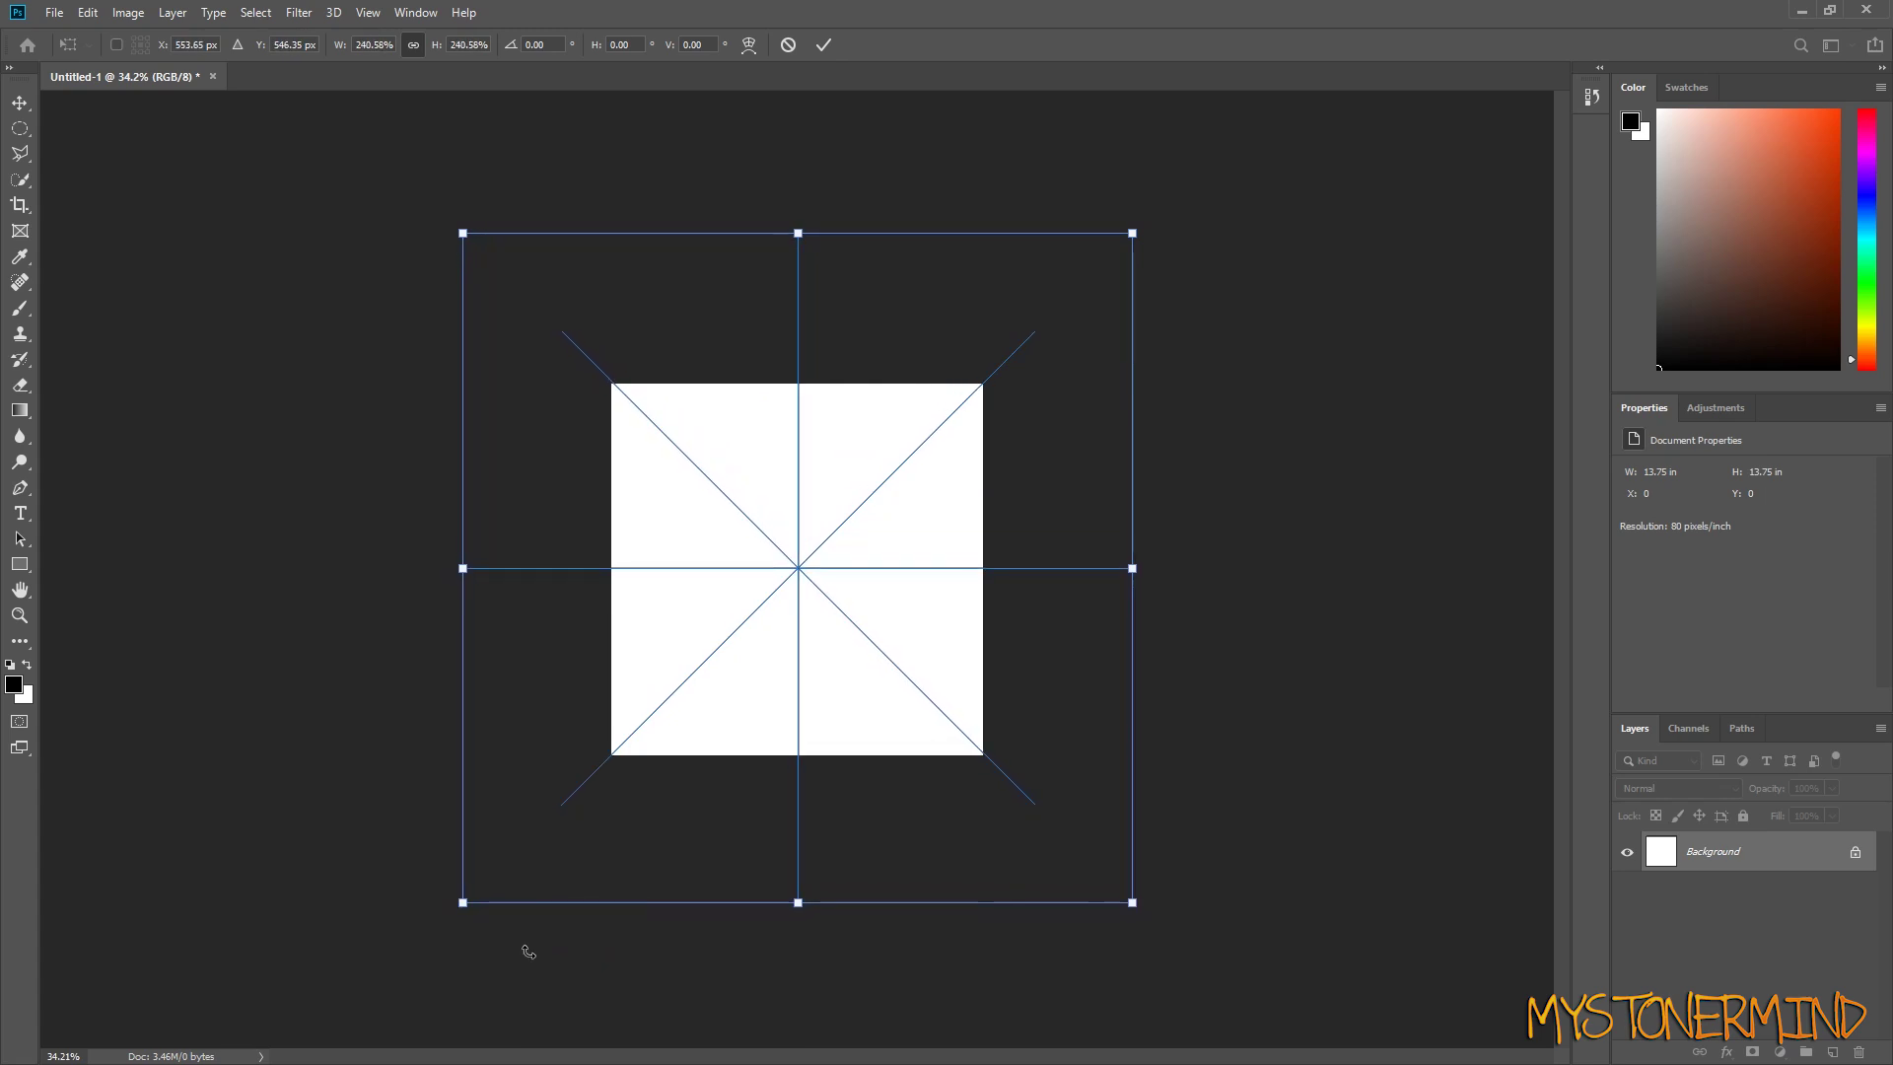
{"action": "key", "text": "Return"}
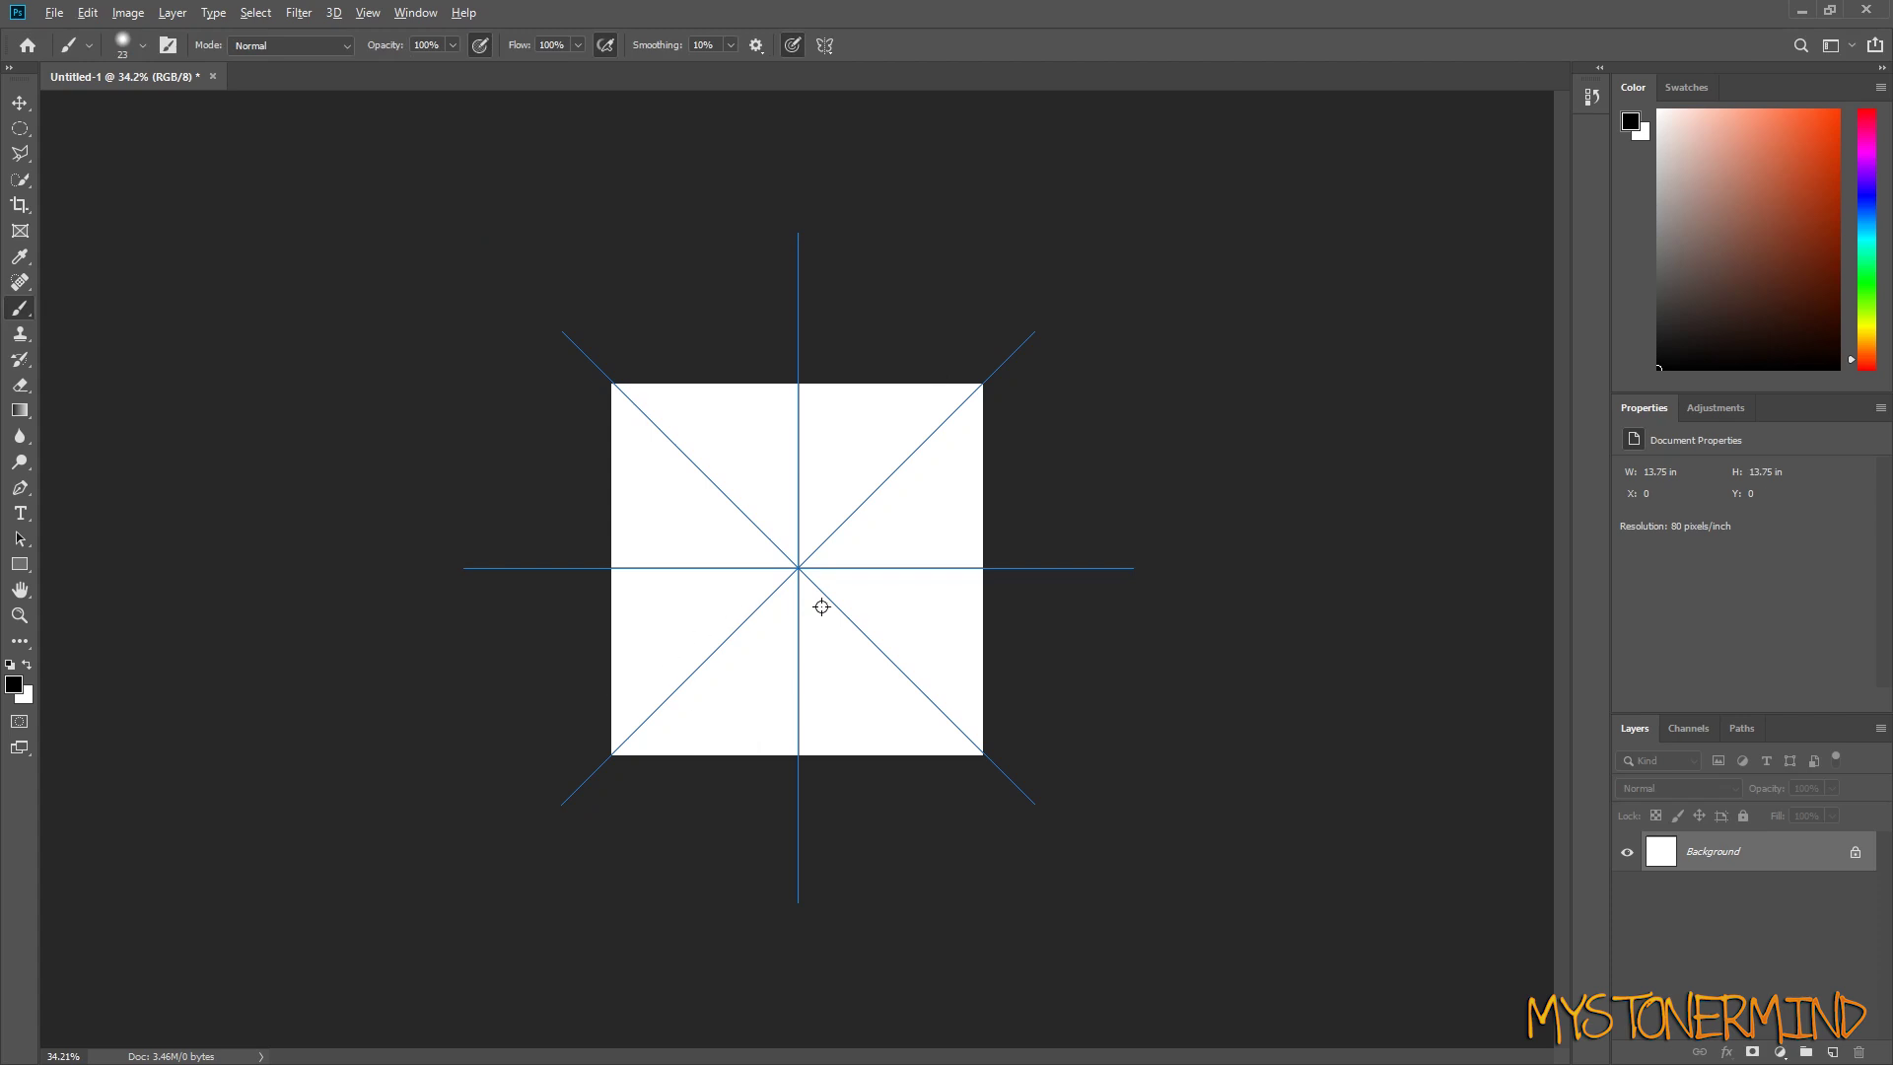
{"action": "scroll", "coordinate": [832, 598], "scroll_direction": "up", "scroll_amount": 3}
{"action": "scroll", "coordinate": [837, 599], "scroll_direction": "up", "scroll_amount": 1}
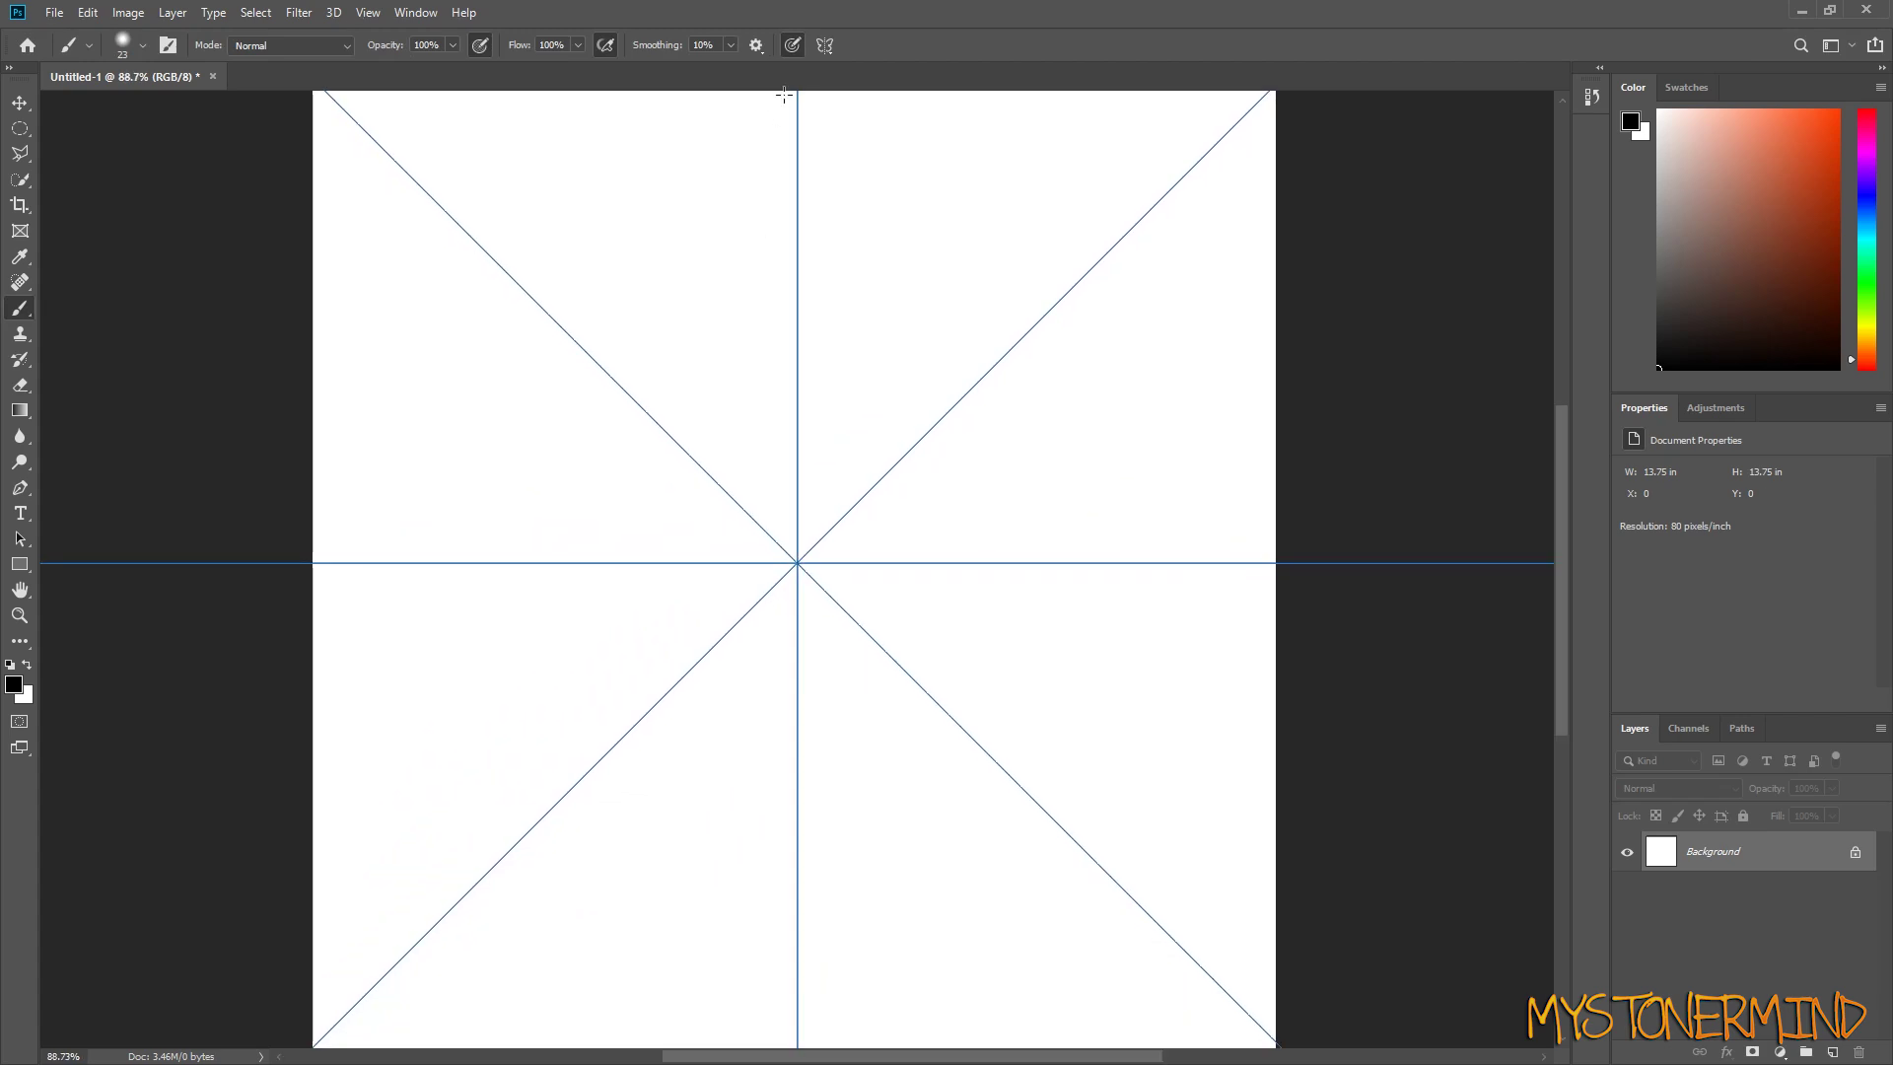
{"action": "left_click", "coordinate": [824, 47]}
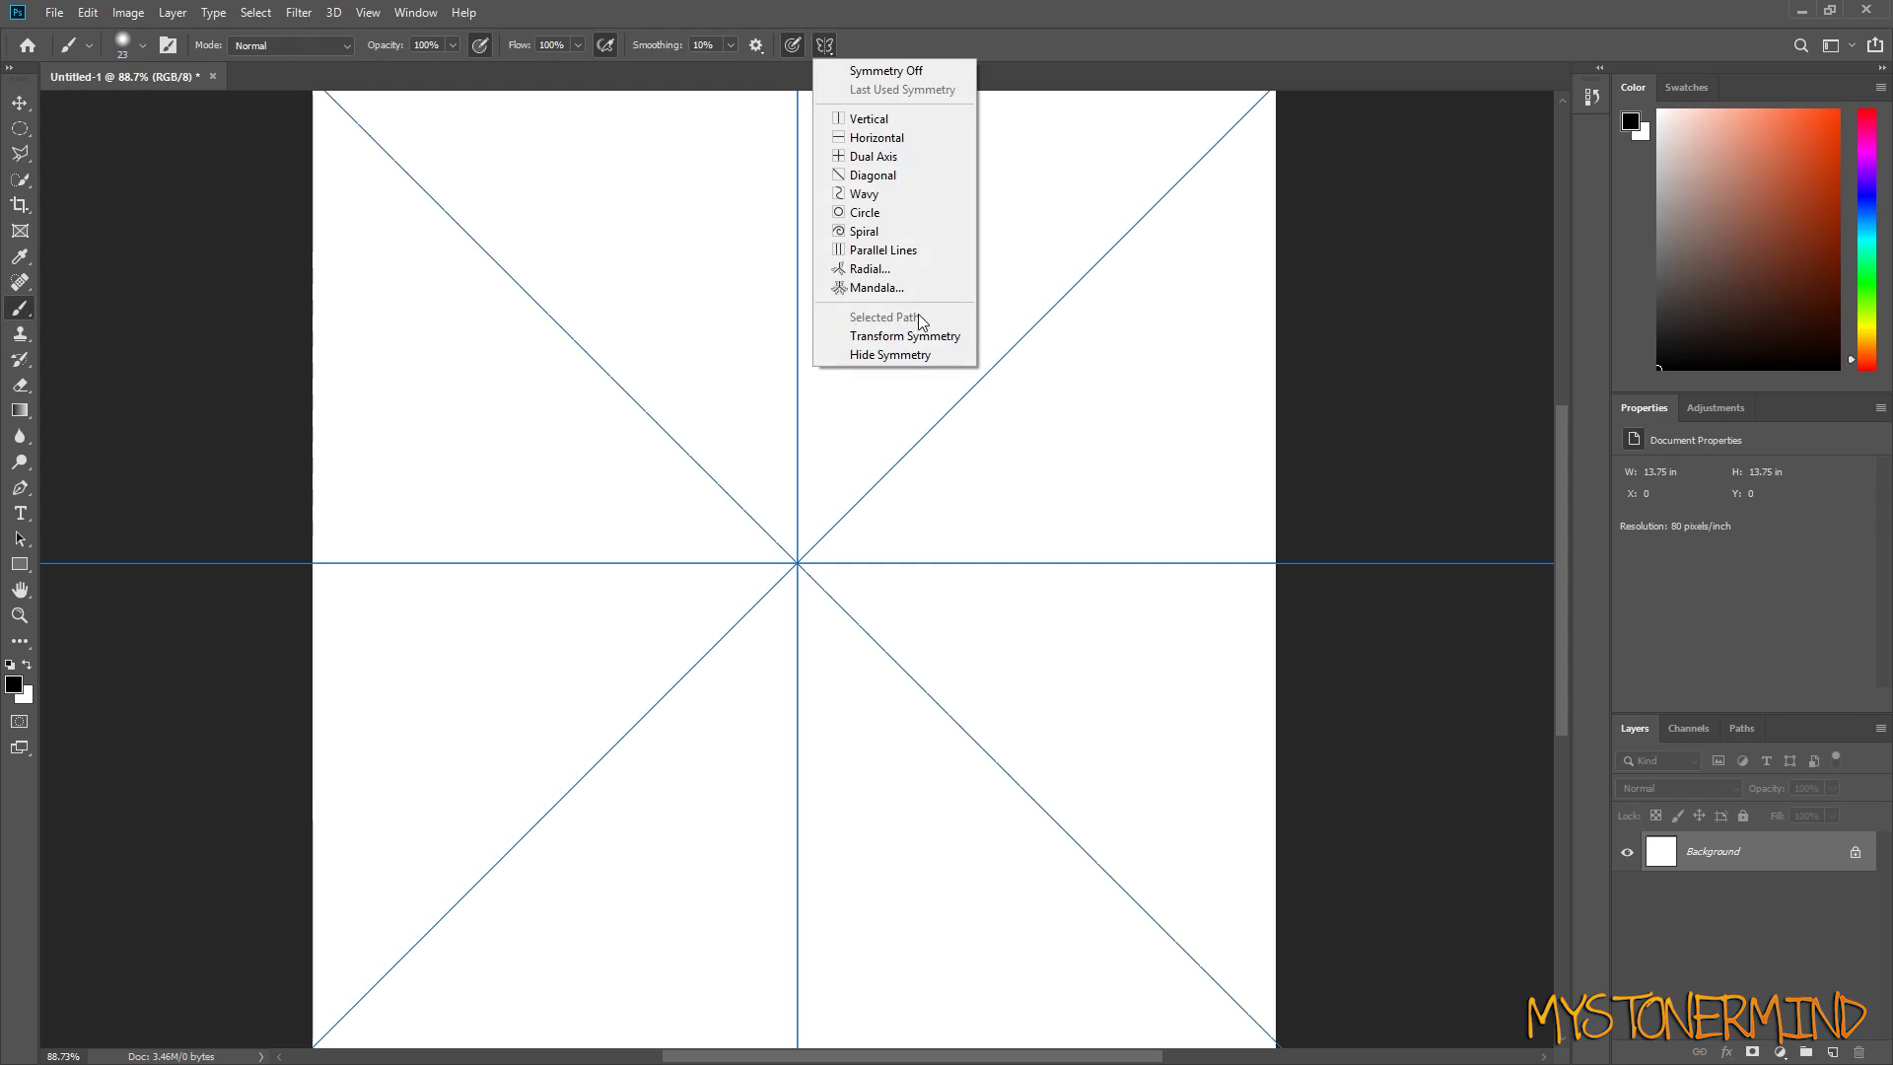
{"action": "left_click", "coordinate": [914, 357]}
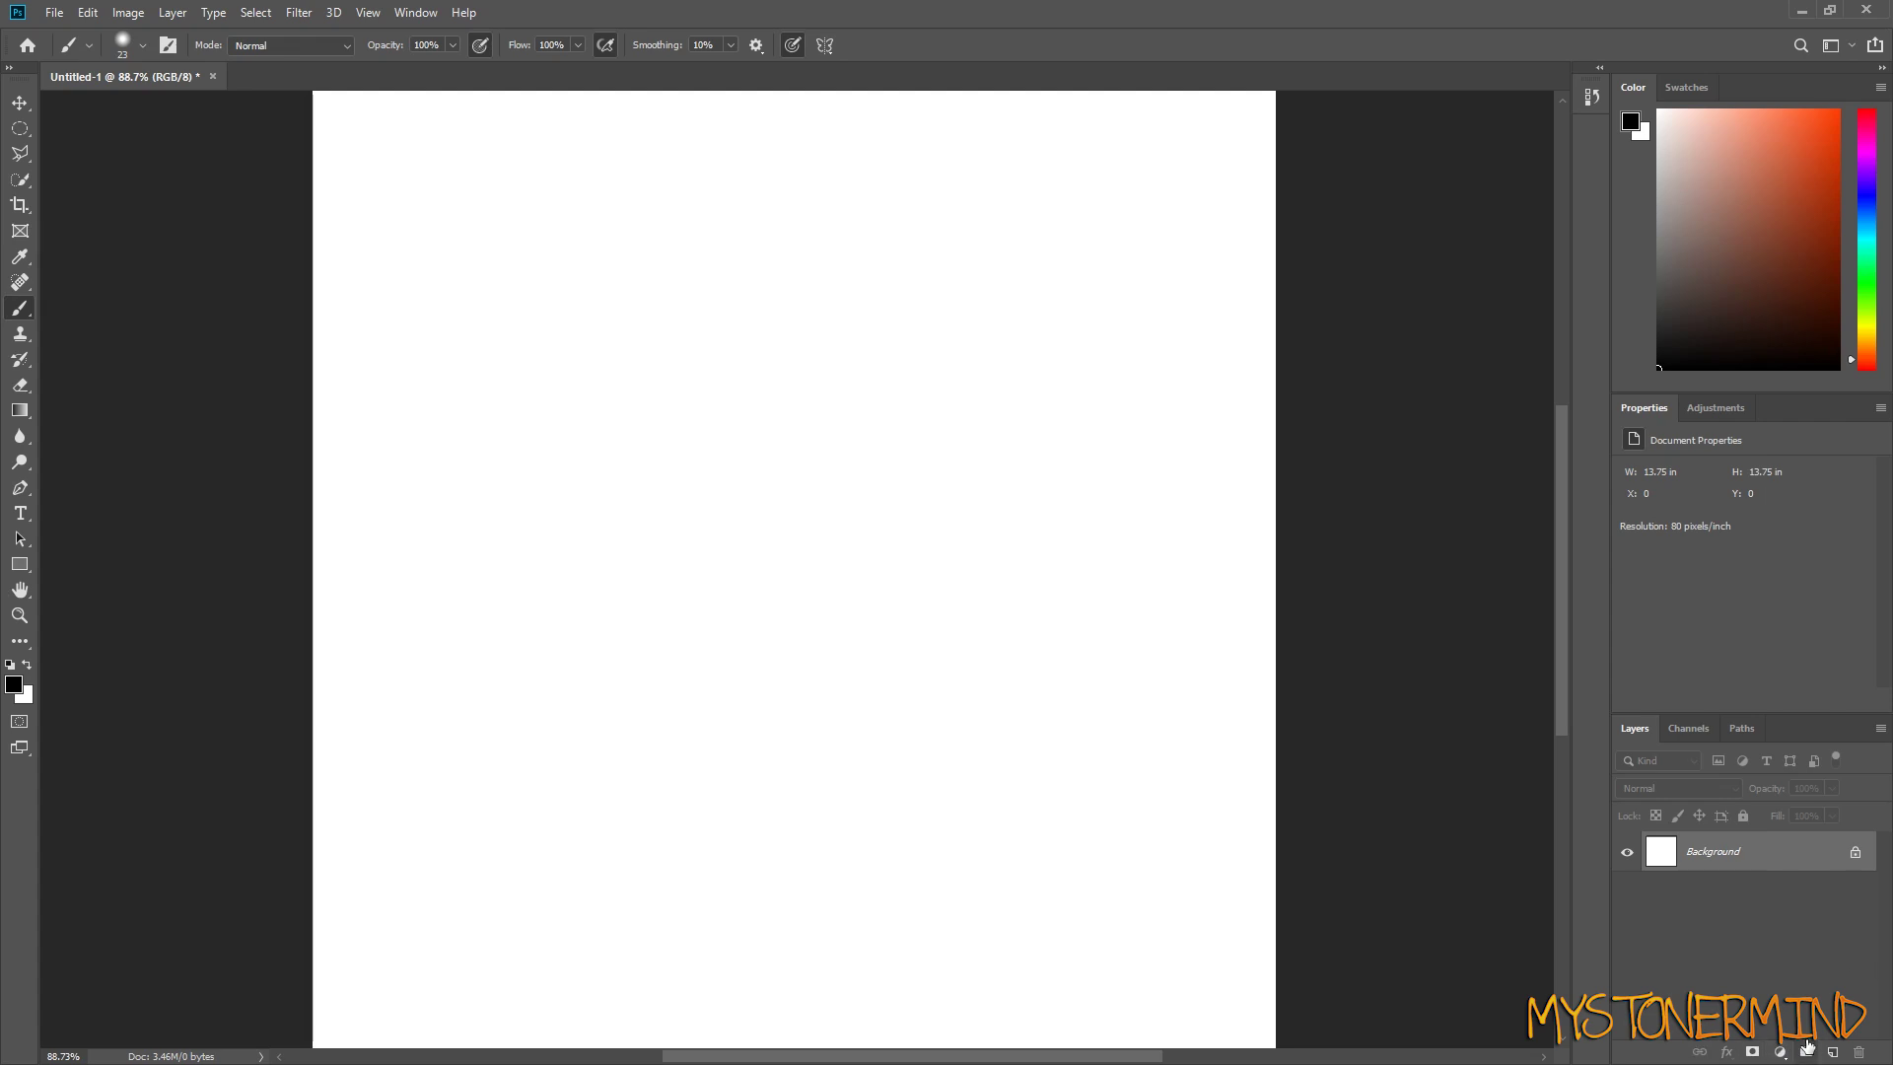
Step: Fill the Background layer with black using the Paint Bucket tool
{"action": "left_click", "coordinate": [24, 389]}
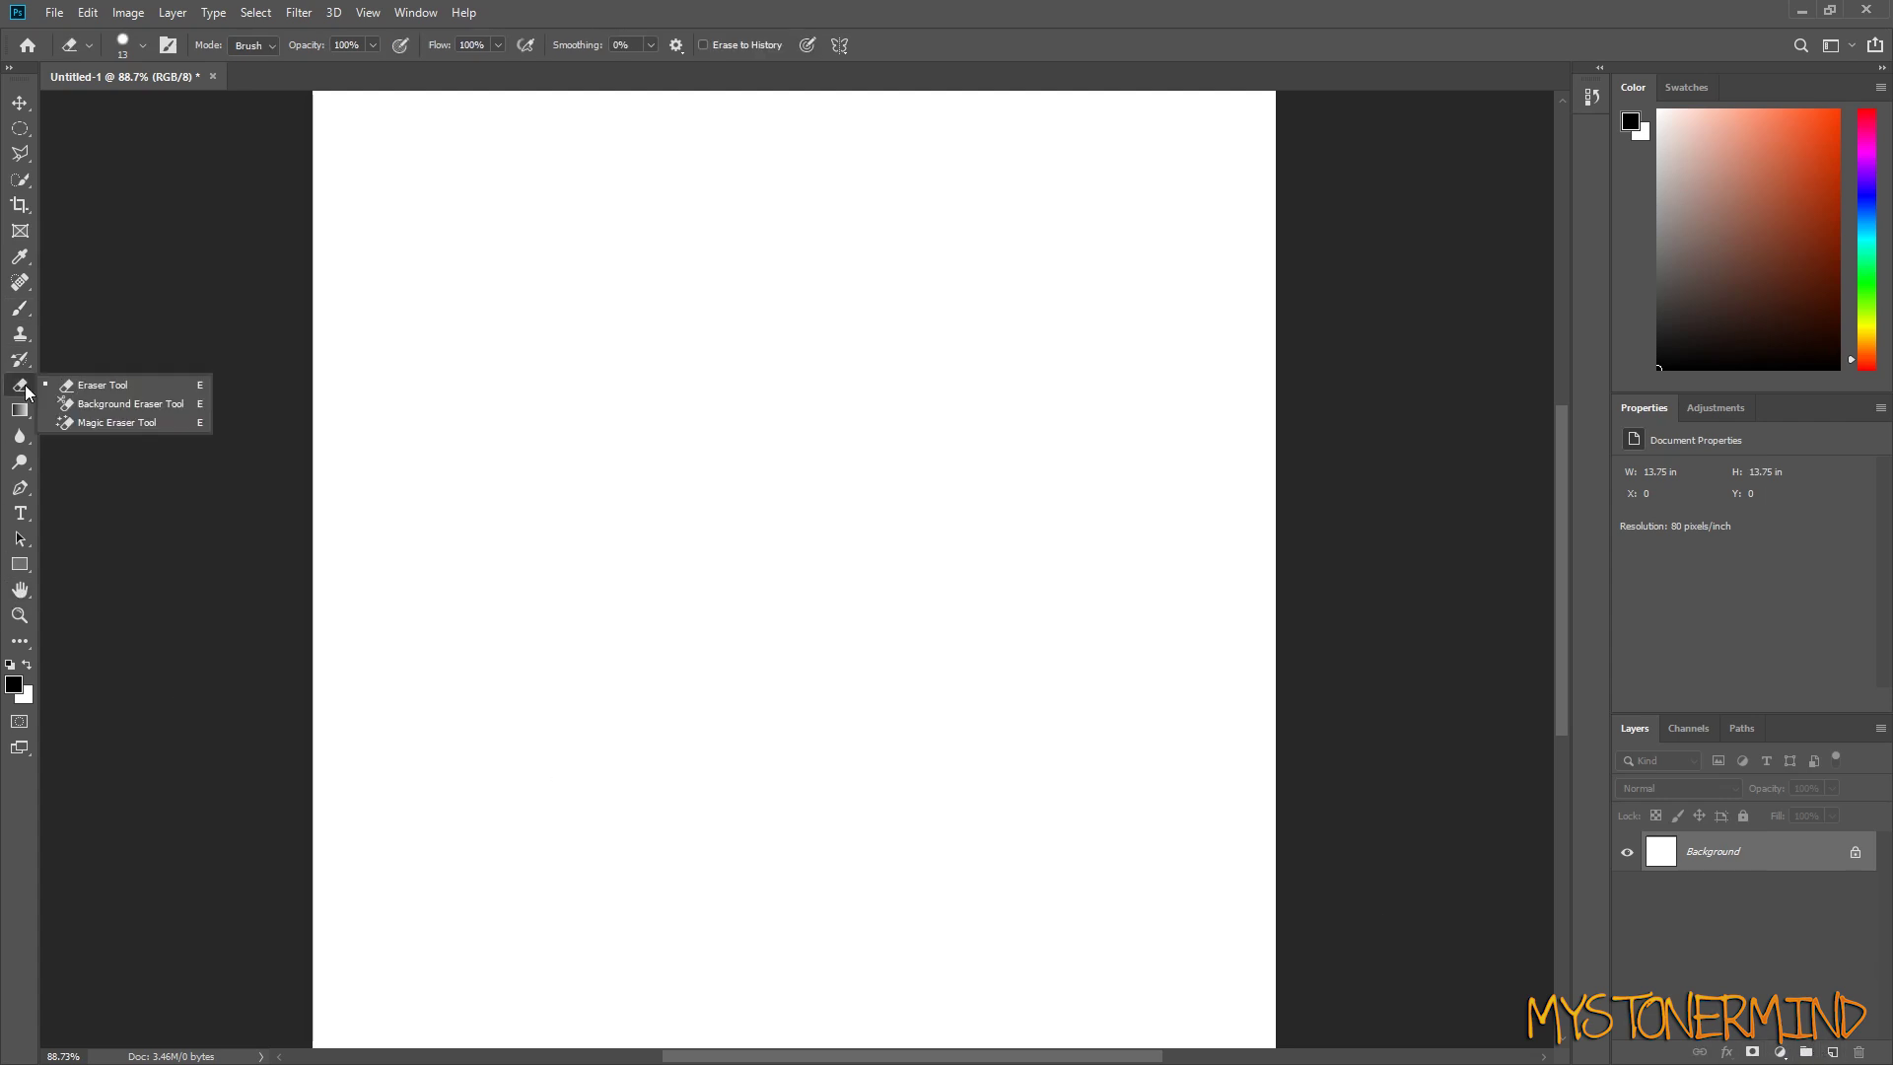
{"action": "left_click", "coordinate": [20, 388]}
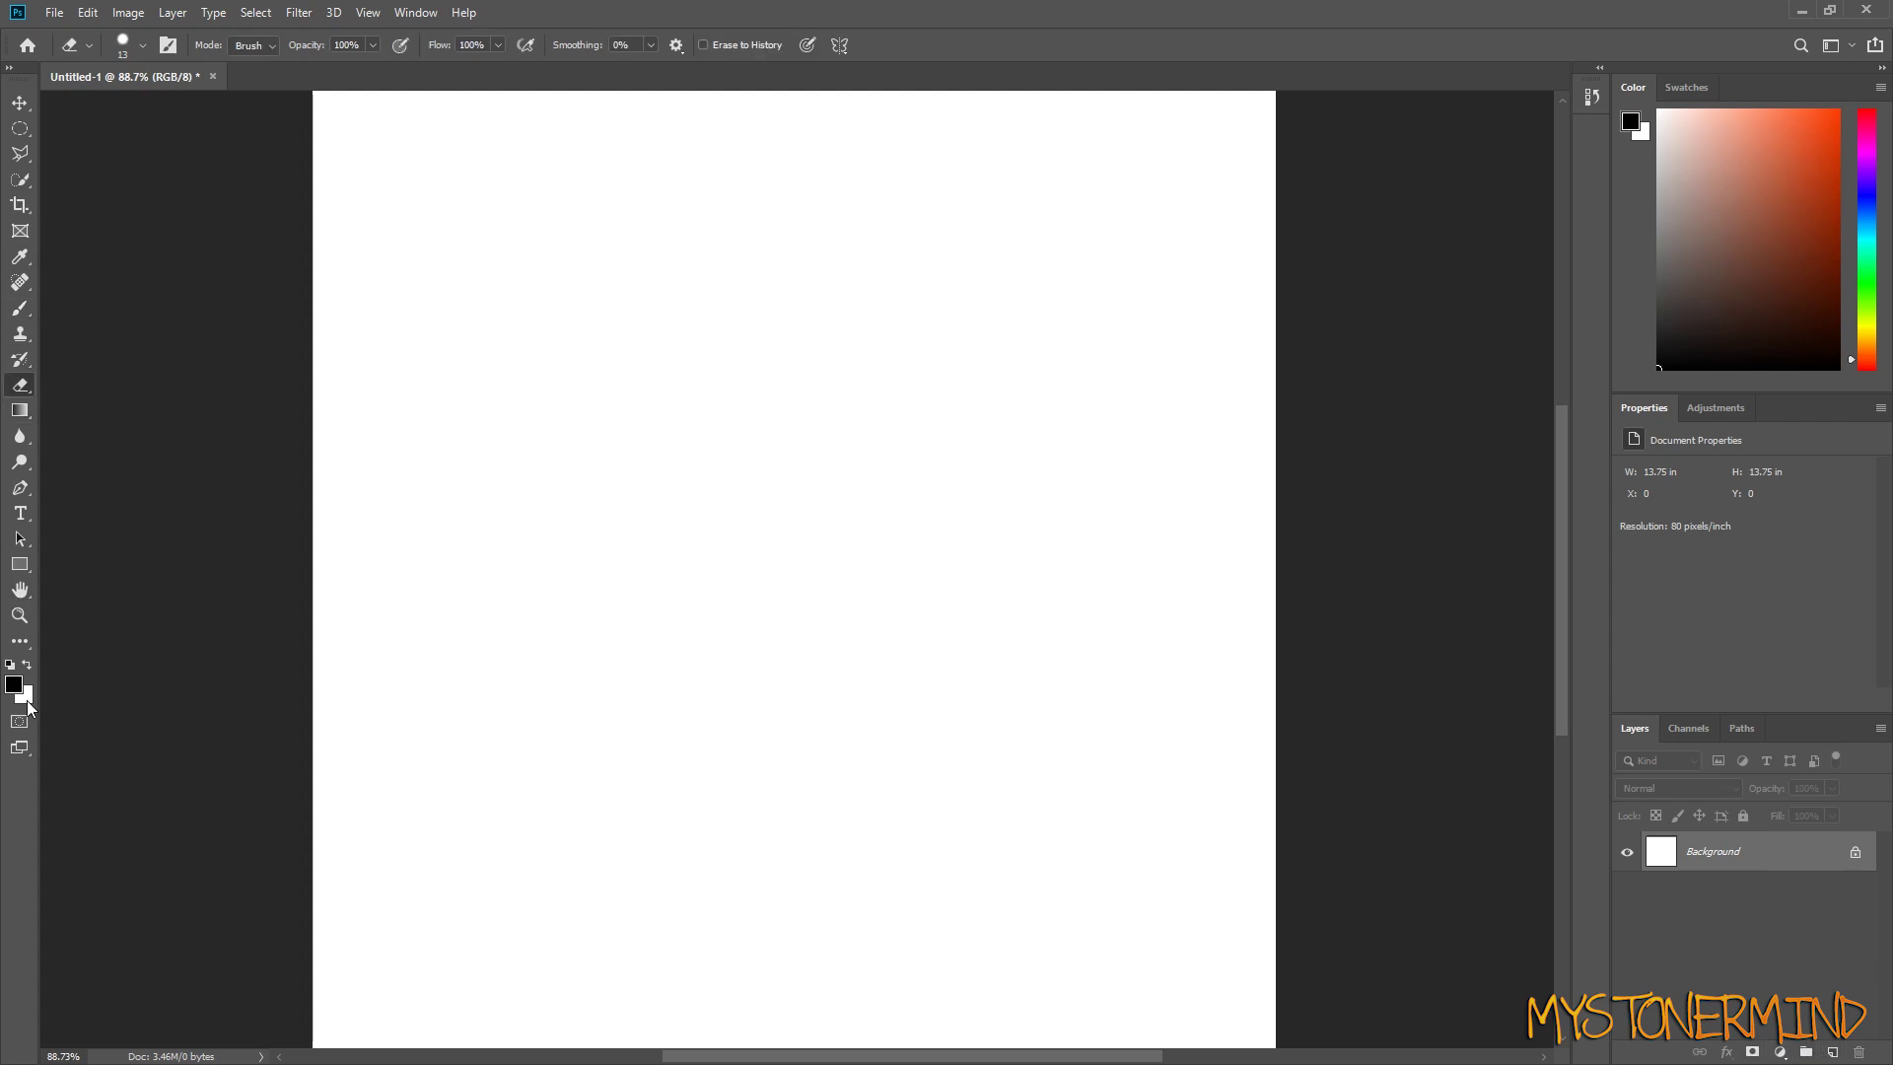
{"action": "left_click", "coordinate": [20, 410]}
{"action": "left_click", "coordinate": [114, 428]}
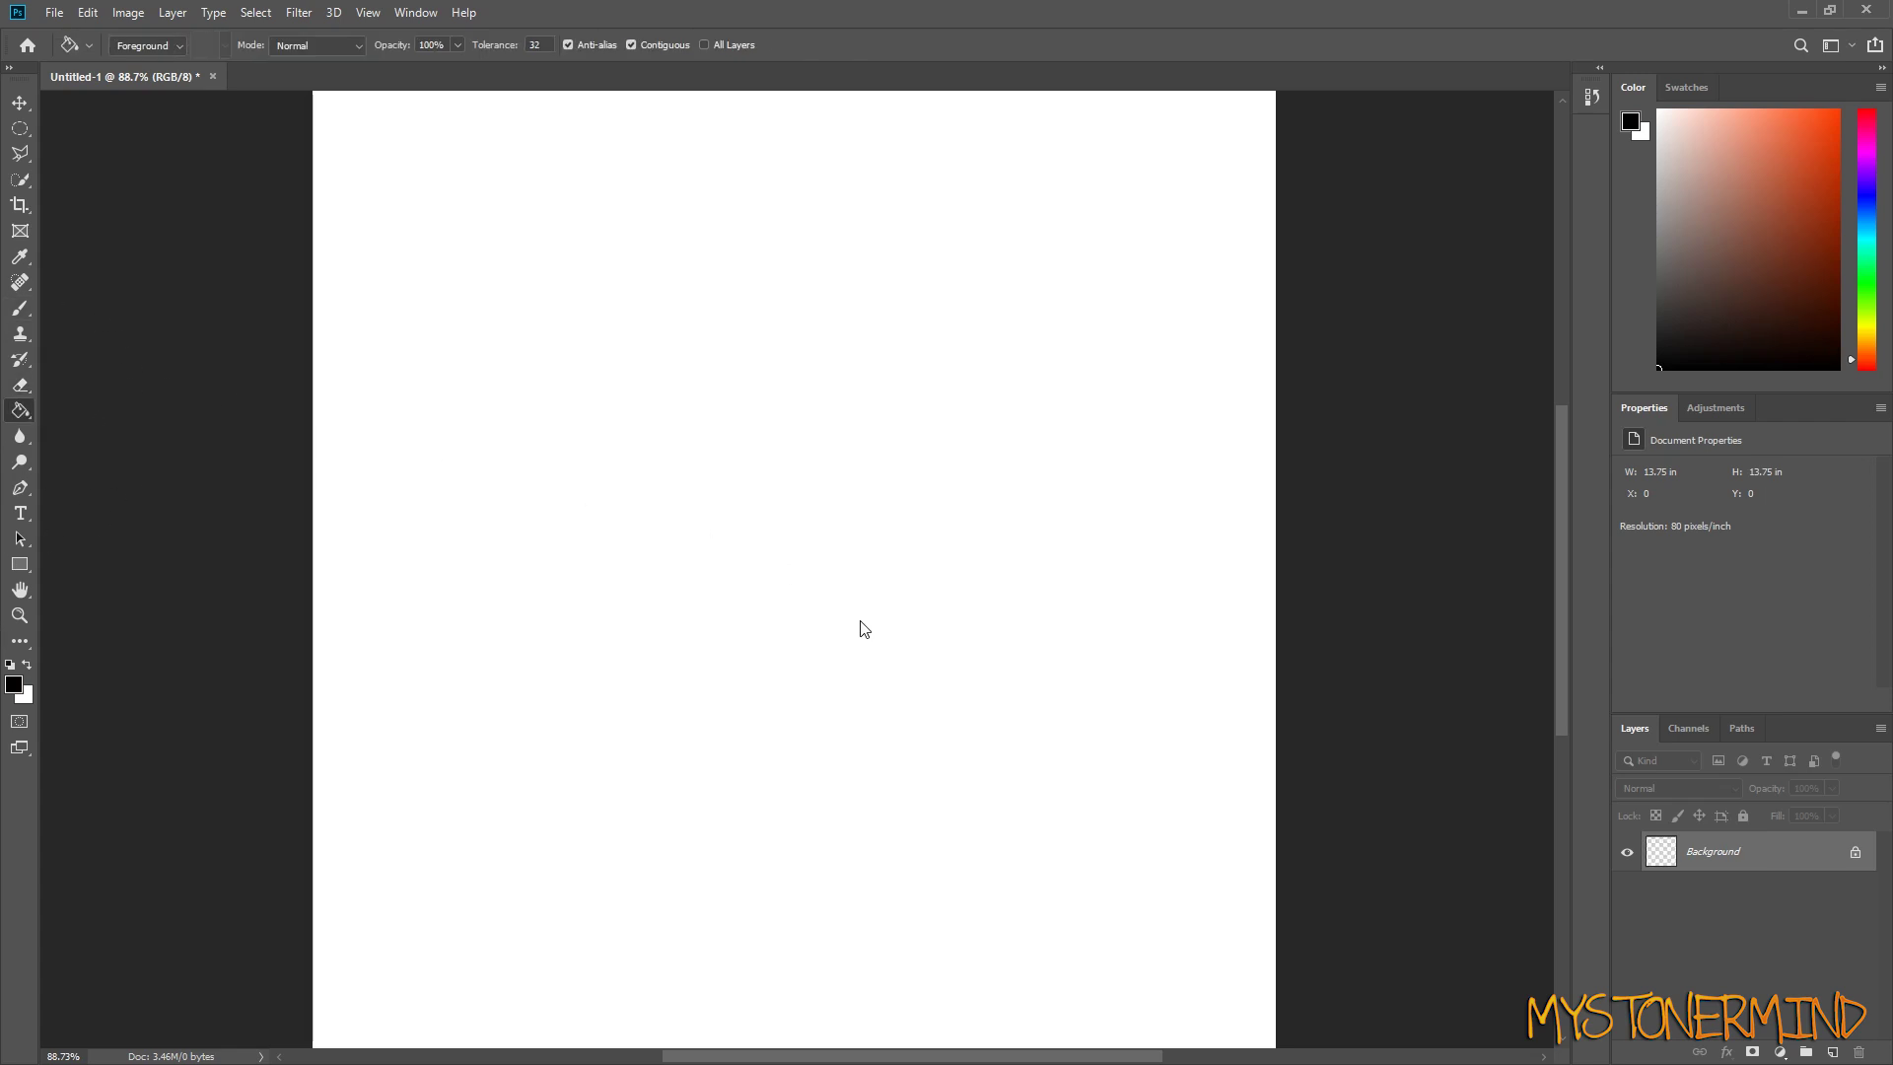
{"action": "left_click", "coordinate": [859, 621]}
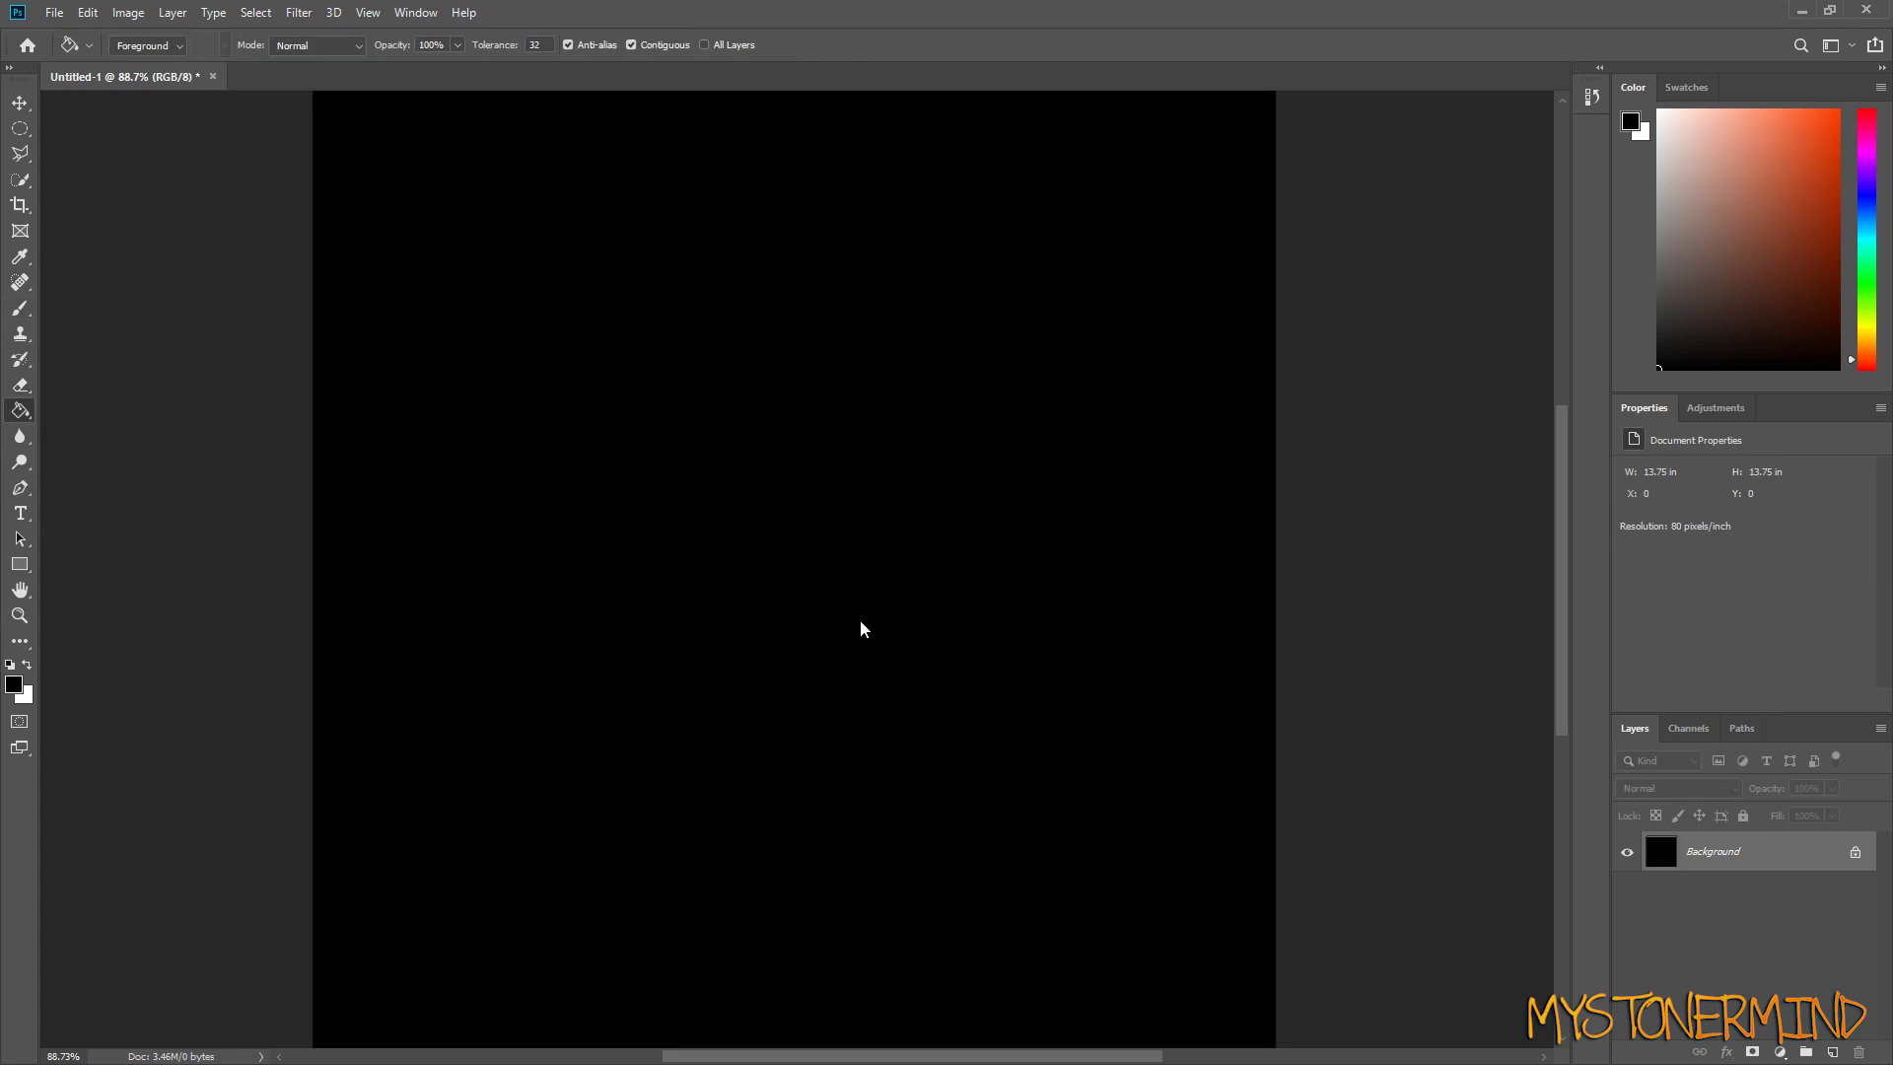
Step: Add a new layer above the background and get the Brush ready with an orange-red foreground colour
{"action": "left_click", "coordinate": [1833, 1053]}
{"action": "left_click", "coordinate": [1838, 151]}
{"action": "key", "text": "b"}
{"action": "left_click_drag", "start_coordinate": [765, 532], "coordinate": [757, 519]}
{"action": "mouse_move", "coordinate": [878, 458]}
{"action": "left_mouse_down"}
{"action": "mouse_move", "coordinate": [913, 461]}
{"action": "mouse_move", "coordinate": [993, 553]}
{"action": "left_mouse_up"}
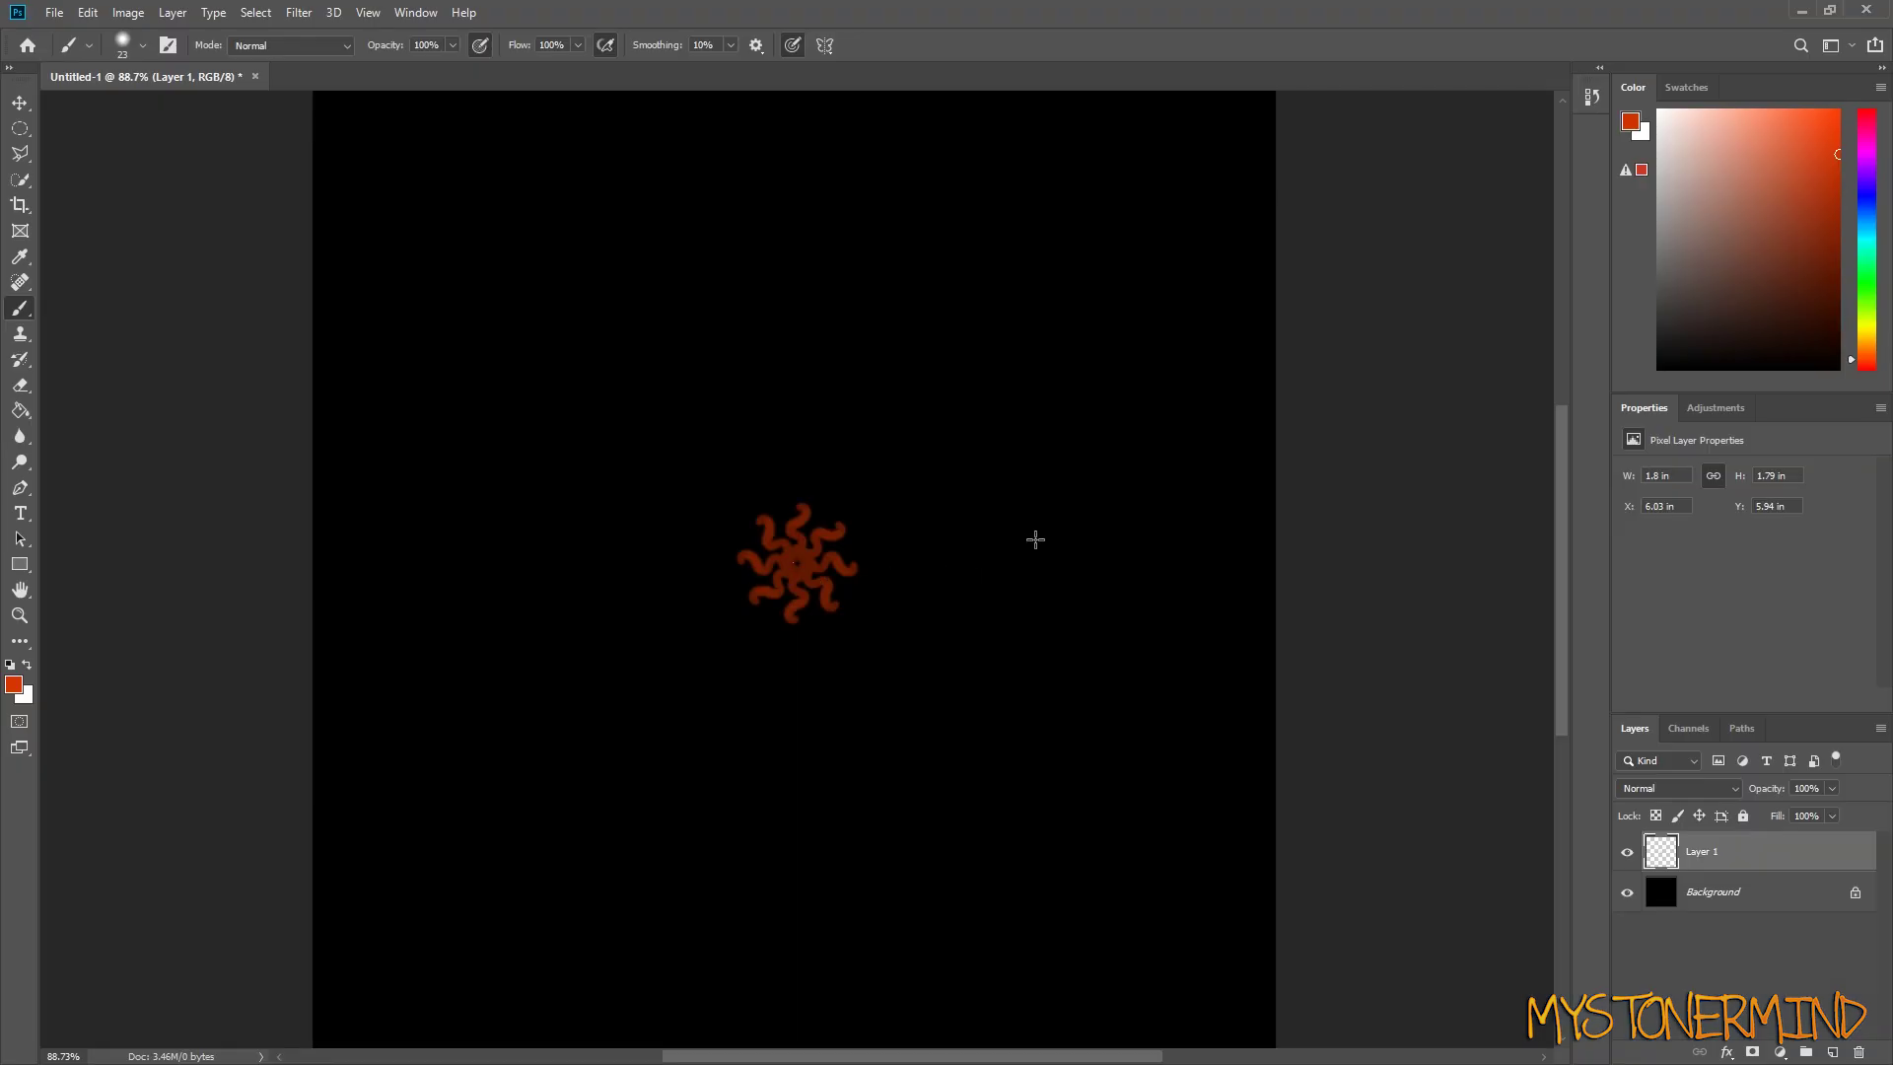
{"action": "key", "text": "ctrl+z"}
Step: Reduce the brush size to 7 and paint thin, very dark red wavy rays from the centre to the canvas edges
{"action": "left_click_drag", "start_coordinate": [767, 436], "coordinate": [775, 466]}
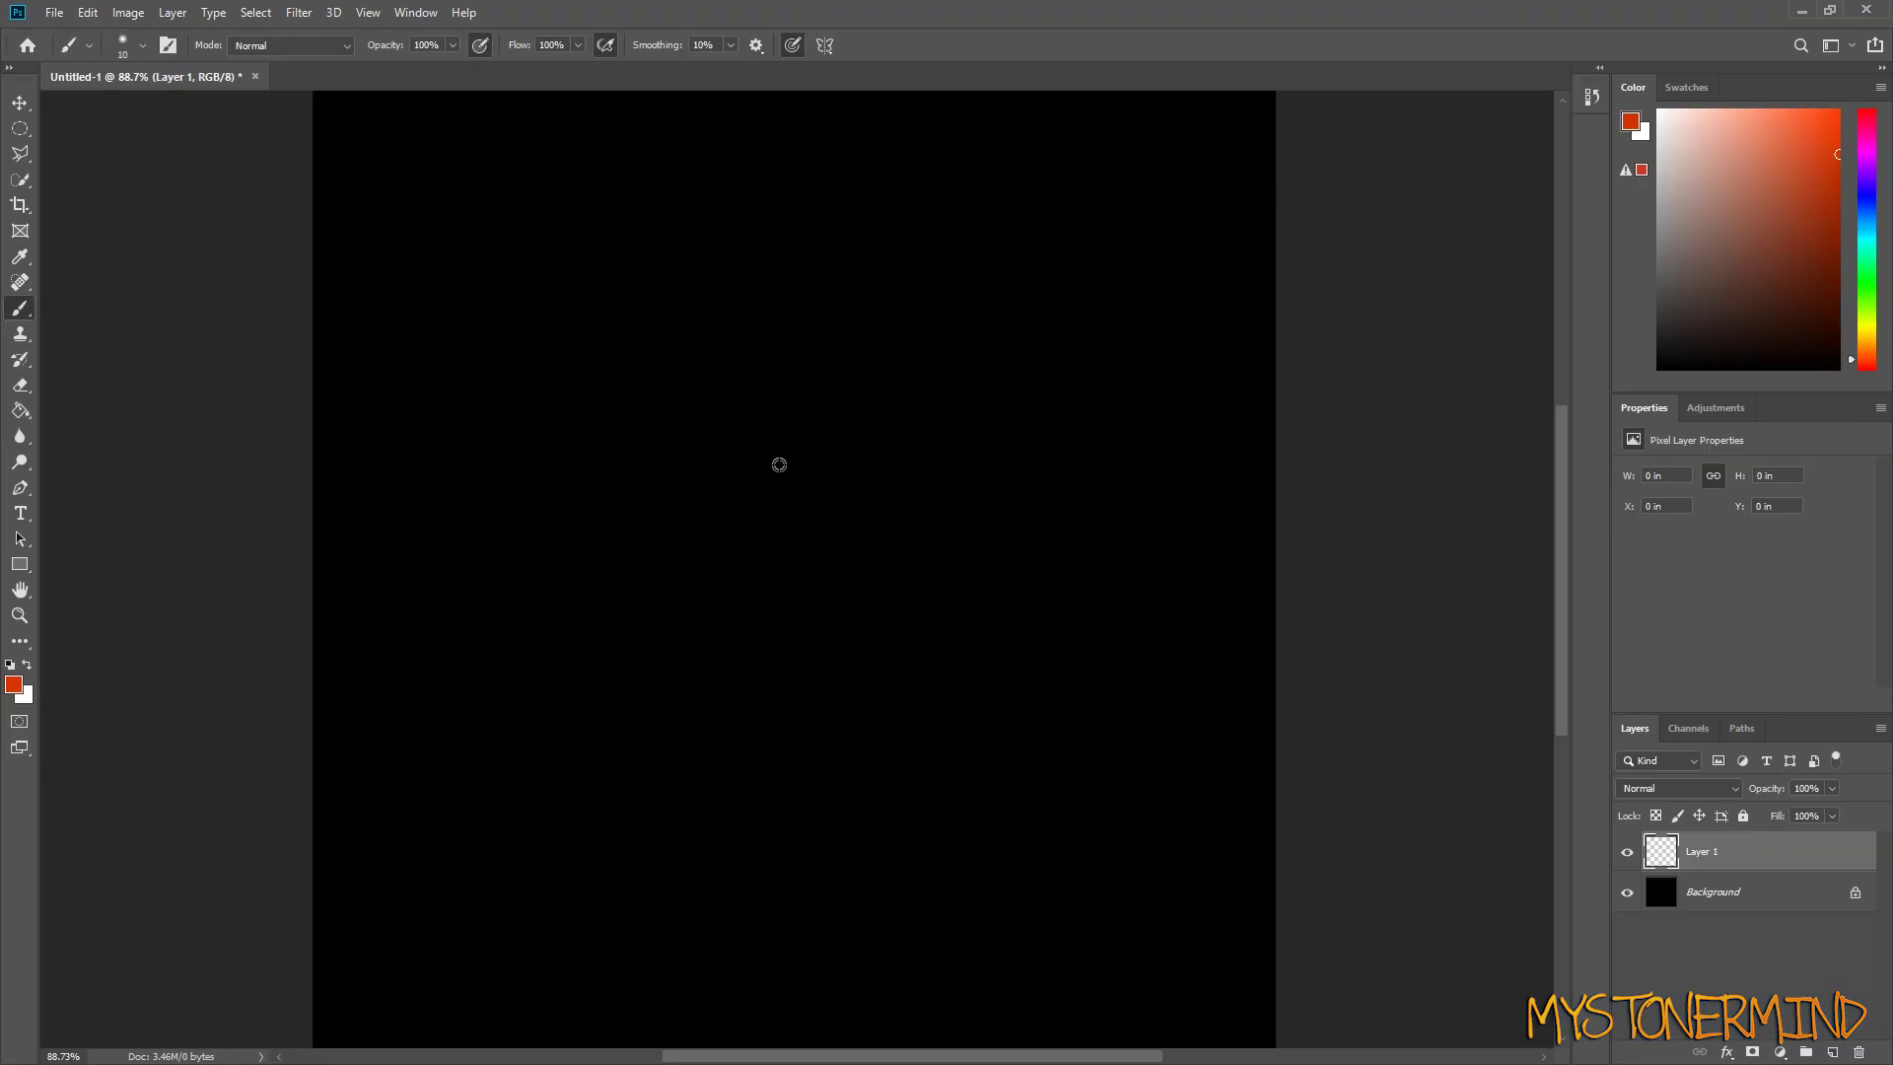
{"action": "left_click_drag", "start_coordinate": [823, 567], "coordinate": [865, 529]}
{"action": "mouse_move", "coordinate": [1060, 523]}
{"action": "left_mouse_down"}
{"action": "mouse_move", "coordinate": [1151, 408]}
{"action": "mouse_move", "coordinate": [1314, 279]}
{"action": "mouse_move", "coordinate": [1354, 272]}
{"action": "mouse_move", "coordinate": [1558, 2]}
{"action": "left_mouse_up"}
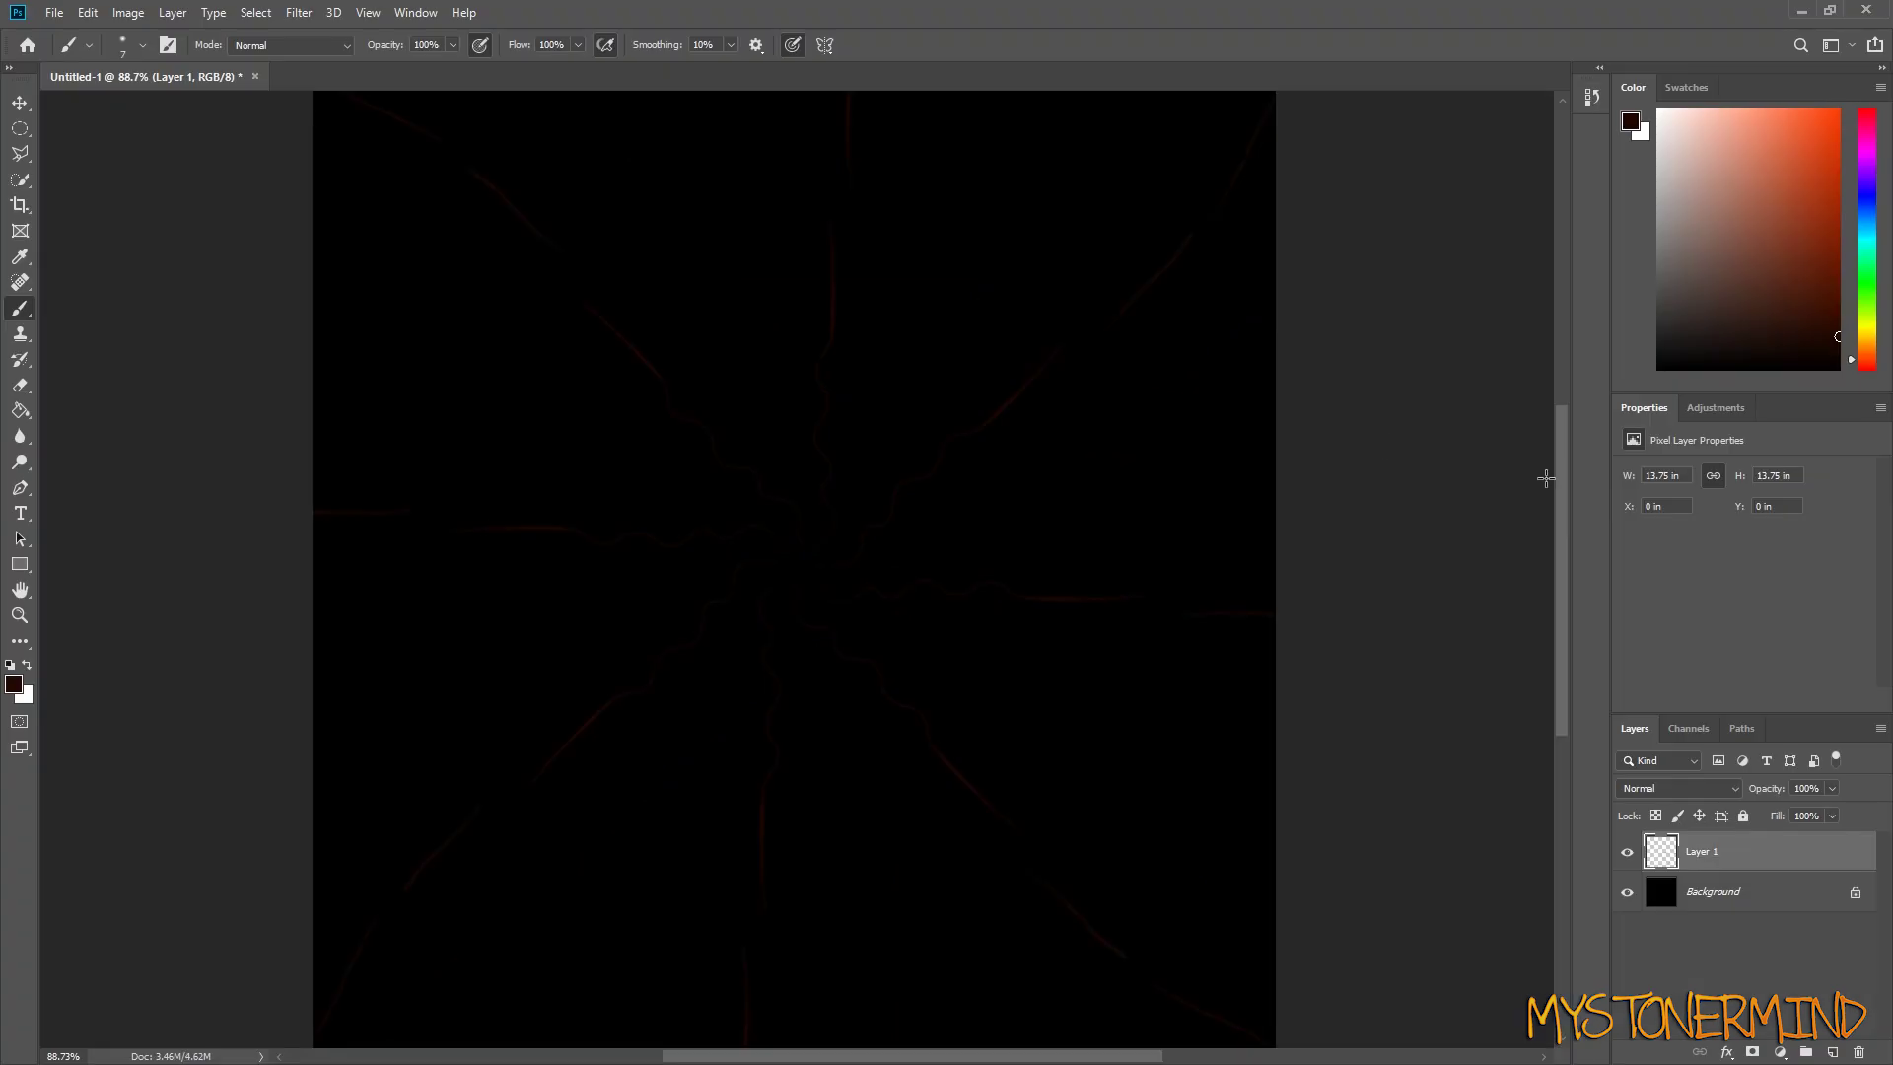
Step: Choose a slightly lighter dark red and paint several sets of wavy rays outward from the centre on Layer 1
{"action": "left_click_drag", "start_coordinate": [1787, 308], "coordinate": [1833, 315]}
{"action": "mouse_move", "coordinate": [803, 563]}
{"action": "left_mouse_down"}
{"action": "mouse_move", "coordinate": [866, 502]}
{"action": "mouse_move", "coordinate": [916, 338]}
{"action": "mouse_move", "coordinate": [966, 285]}
{"action": "left_mouse_up"}
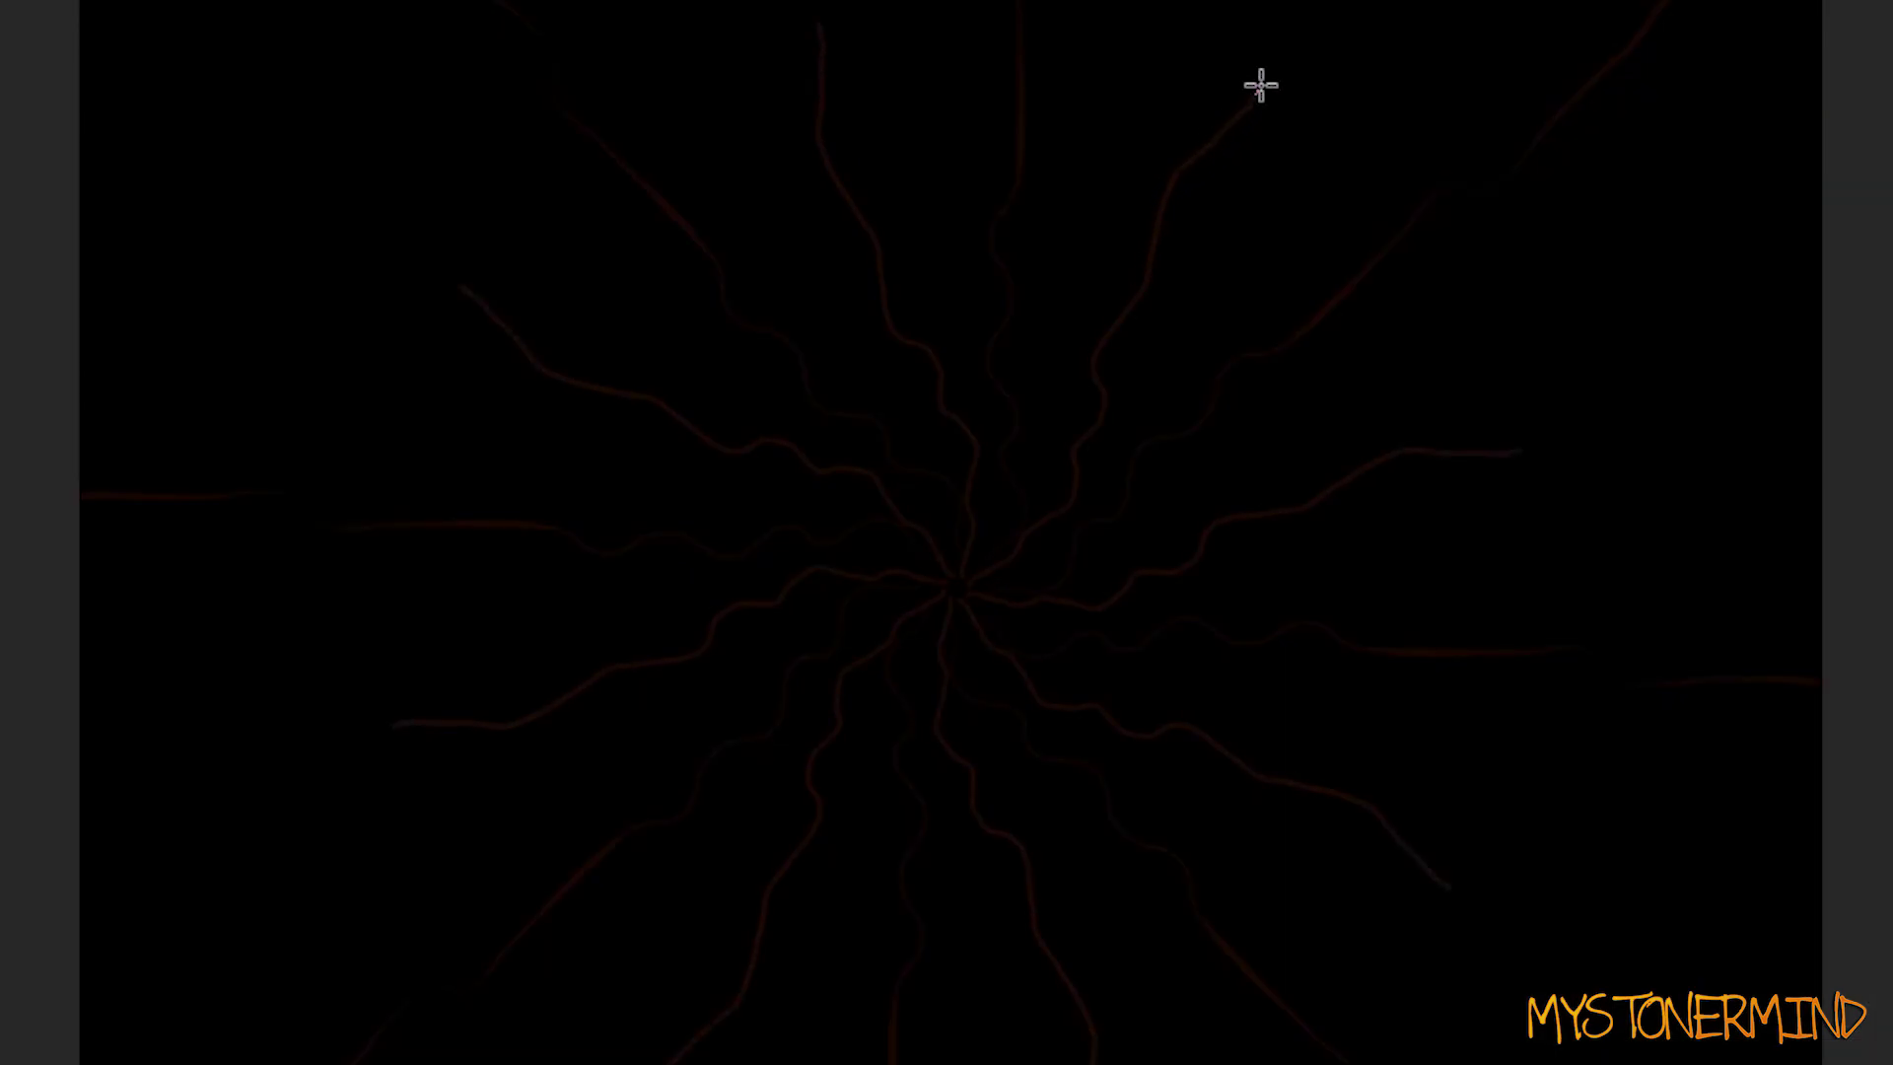
{"action": "mouse_move", "coordinate": [1261, 86]}
{"action": "left_mouse_down"}
{"action": "mouse_move", "coordinate": [1312, 0]}
{"action": "mouse_move", "coordinate": [1409, 0]}
{"action": "left_mouse_up"}
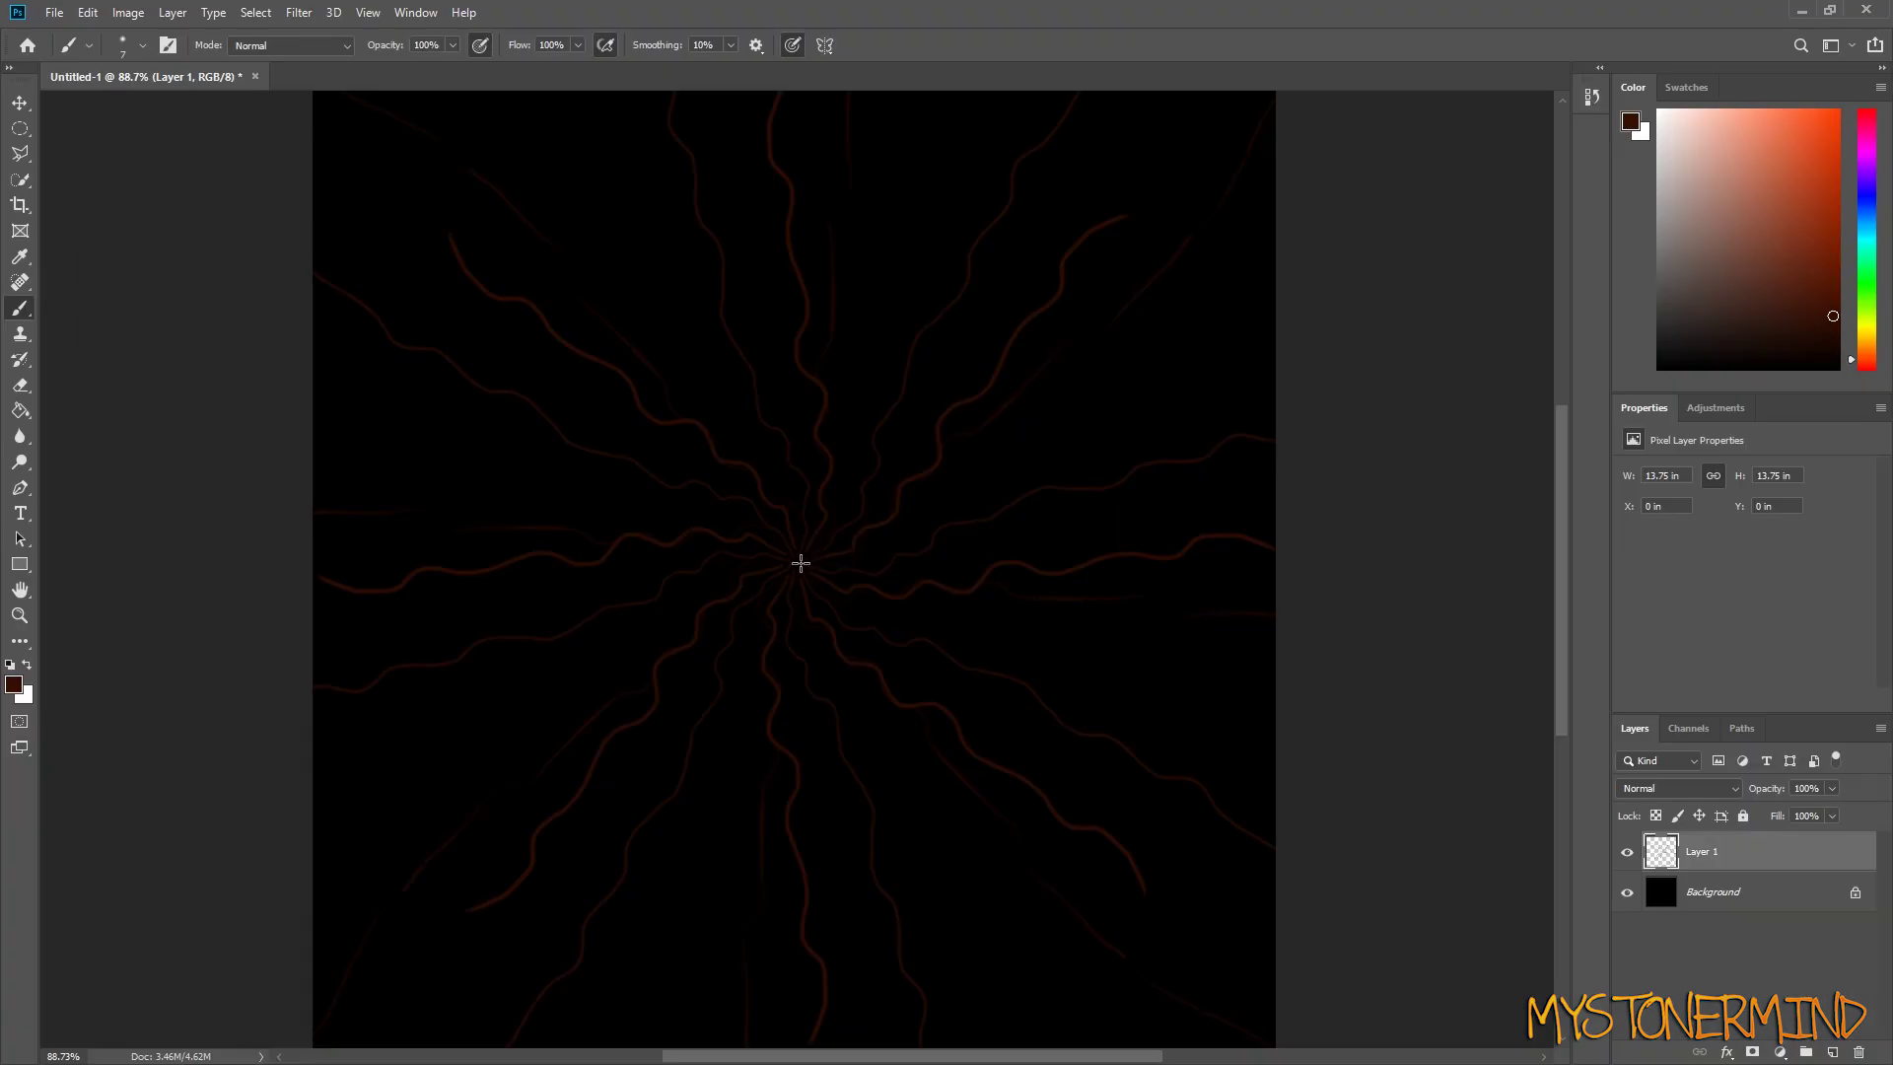
{"action": "mouse_move", "coordinate": [801, 562]}
{"action": "left_mouse_down"}
{"action": "mouse_move", "coordinate": [856, 444]}
{"action": "mouse_move", "coordinate": [865, 244]}
{"action": "mouse_move", "coordinate": [931, 91]}
{"action": "left_mouse_up"}
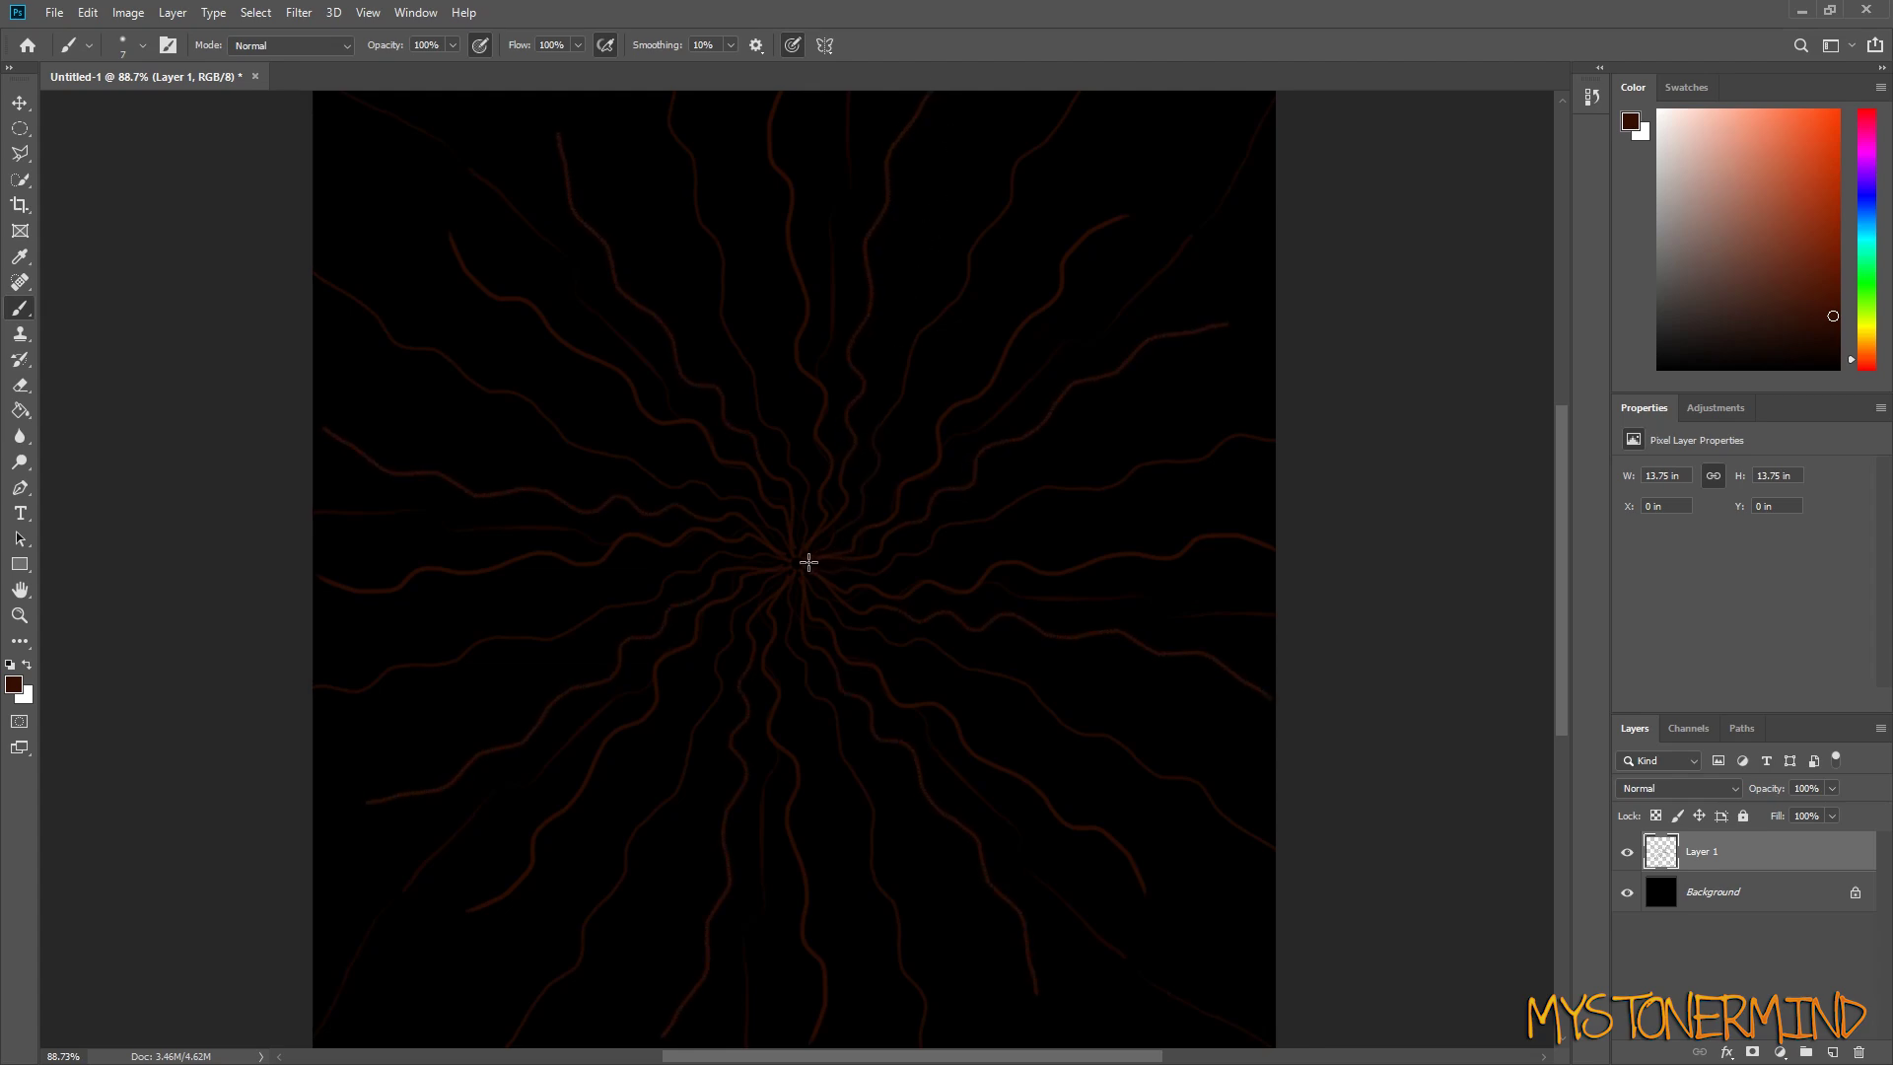
{"action": "left_click_drag", "start_coordinate": [800, 568], "coordinate": [744, 88]}
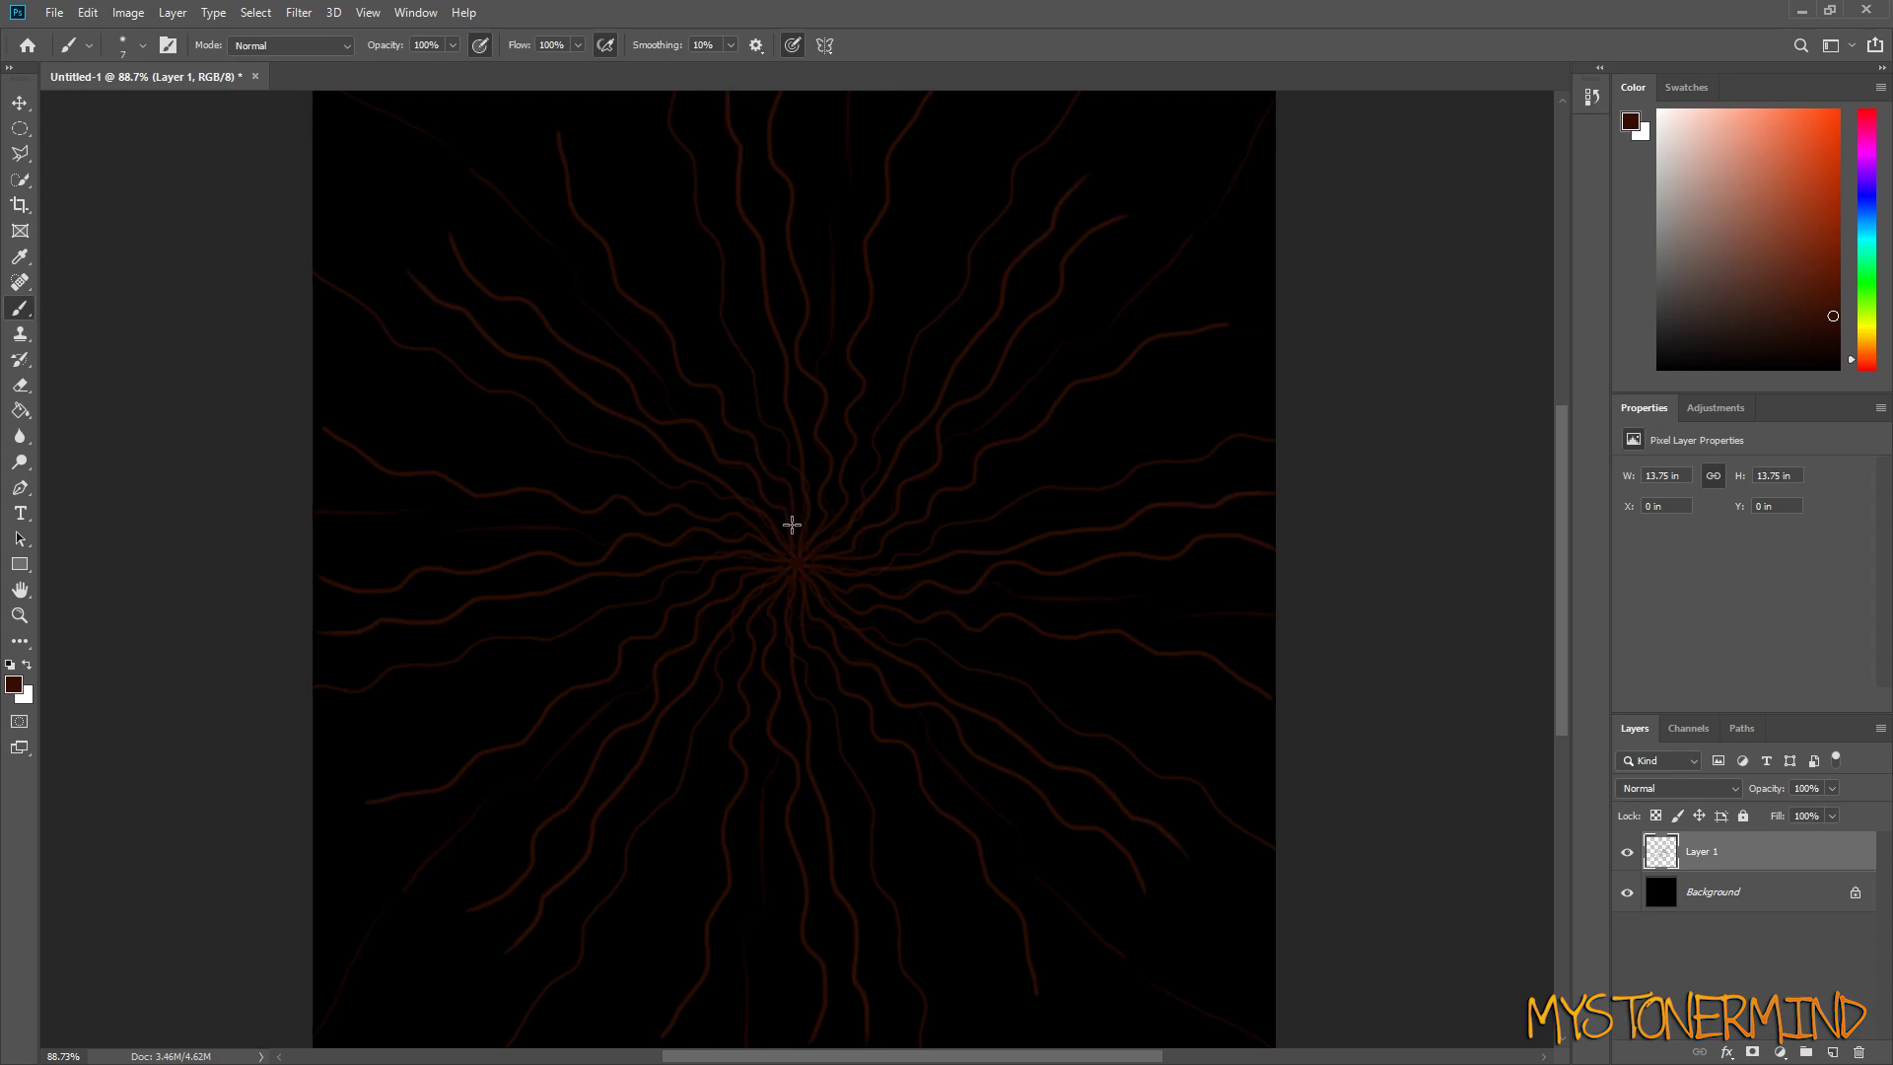
{"action": "mouse_move", "coordinate": [800, 549]}
{"action": "left_mouse_down"}
{"action": "mouse_move", "coordinate": [751, 452]}
{"action": "mouse_move", "coordinate": [488, 223]}
{"action": "left_mouse_up"}
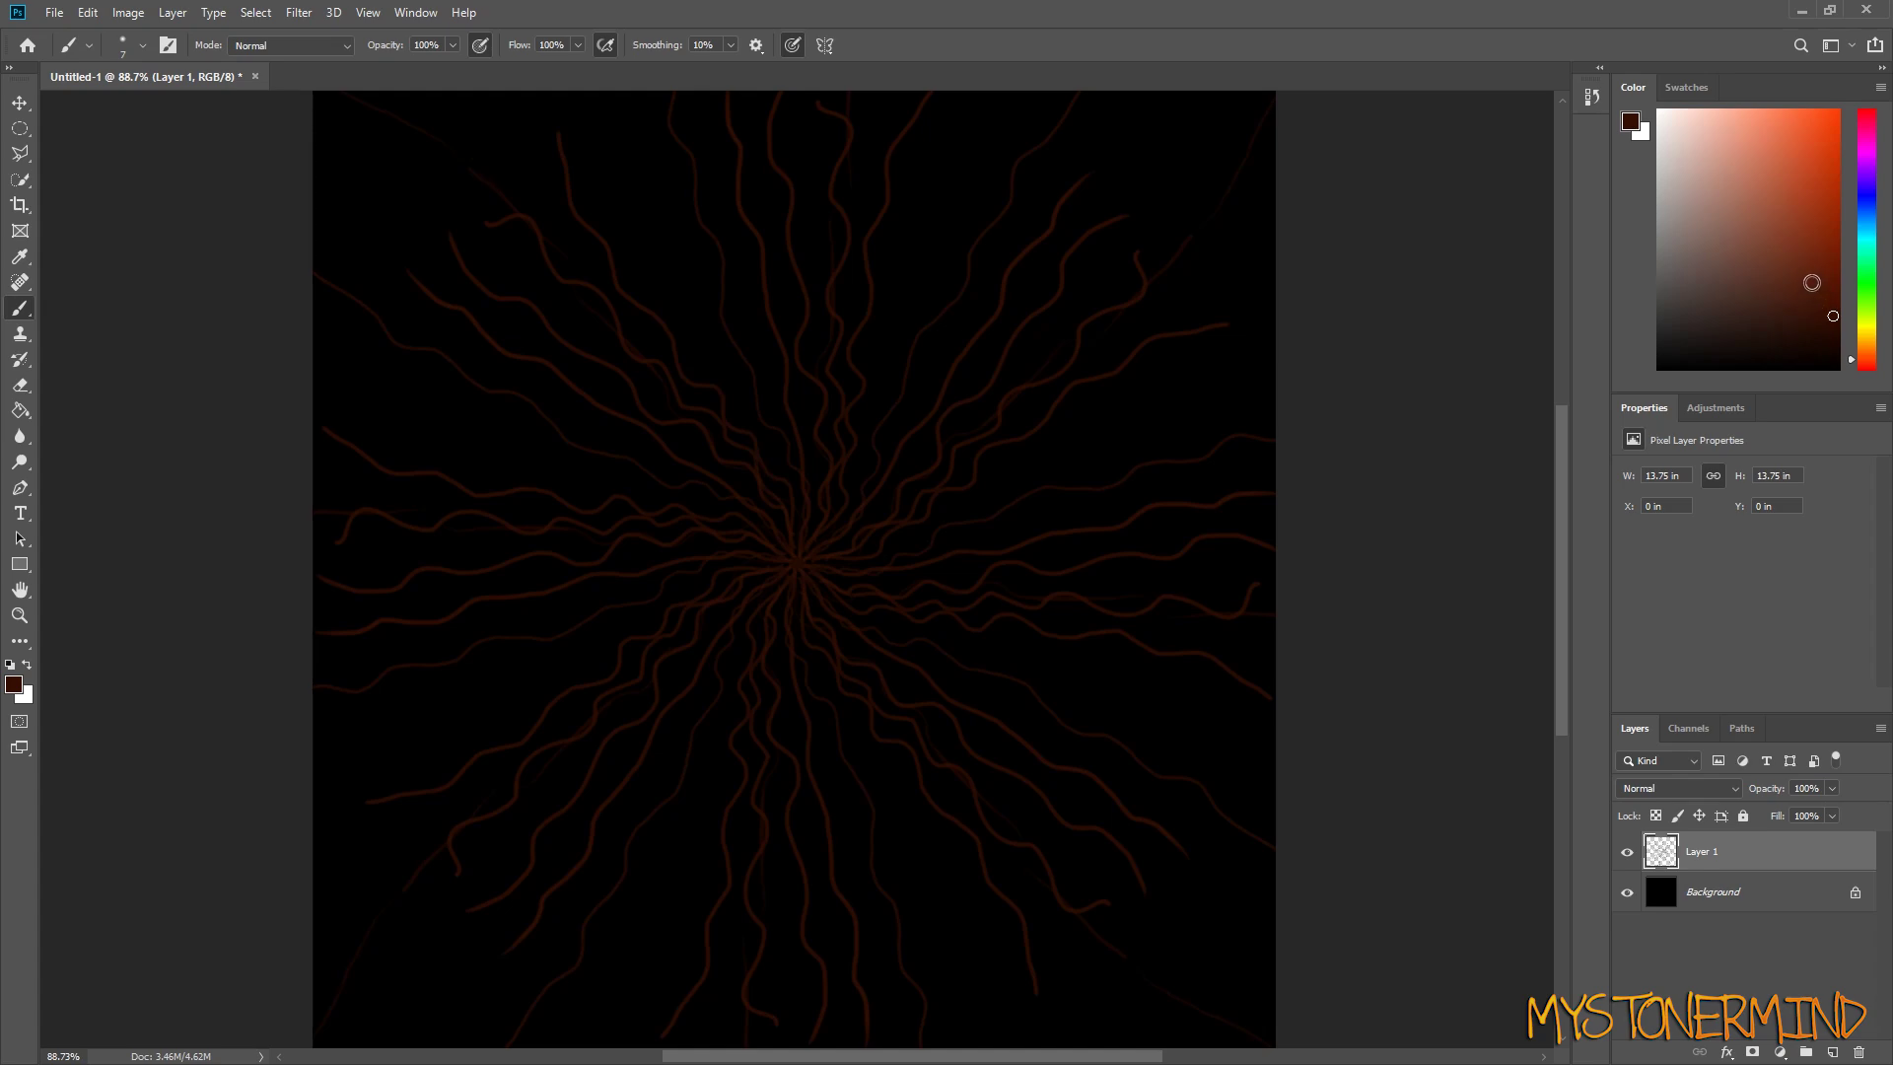
Step: Choose a medium red and paint more winding rays from the centre across the darker ones
{"action": "left_click", "coordinate": [1838, 237]}
{"action": "mouse_move", "coordinate": [800, 564]}
{"action": "left_mouse_down"}
{"action": "mouse_move", "coordinate": [799, 624]}
{"action": "mouse_move", "coordinate": [836, 641]}
{"action": "mouse_move", "coordinate": [829, 687]}
{"action": "mouse_move", "coordinate": [885, 711]}
{"action": "mouse_move", "coordinate": [996, 848]}
{"action": "mouse_move", "coordinate": [1097, 918]}
{"action": "mouse_move", "coordinate": [1127, 993]}
{"action": "mouse_move", "coordinate": [1262, 983]}
{"action": "left_mouse_up"}
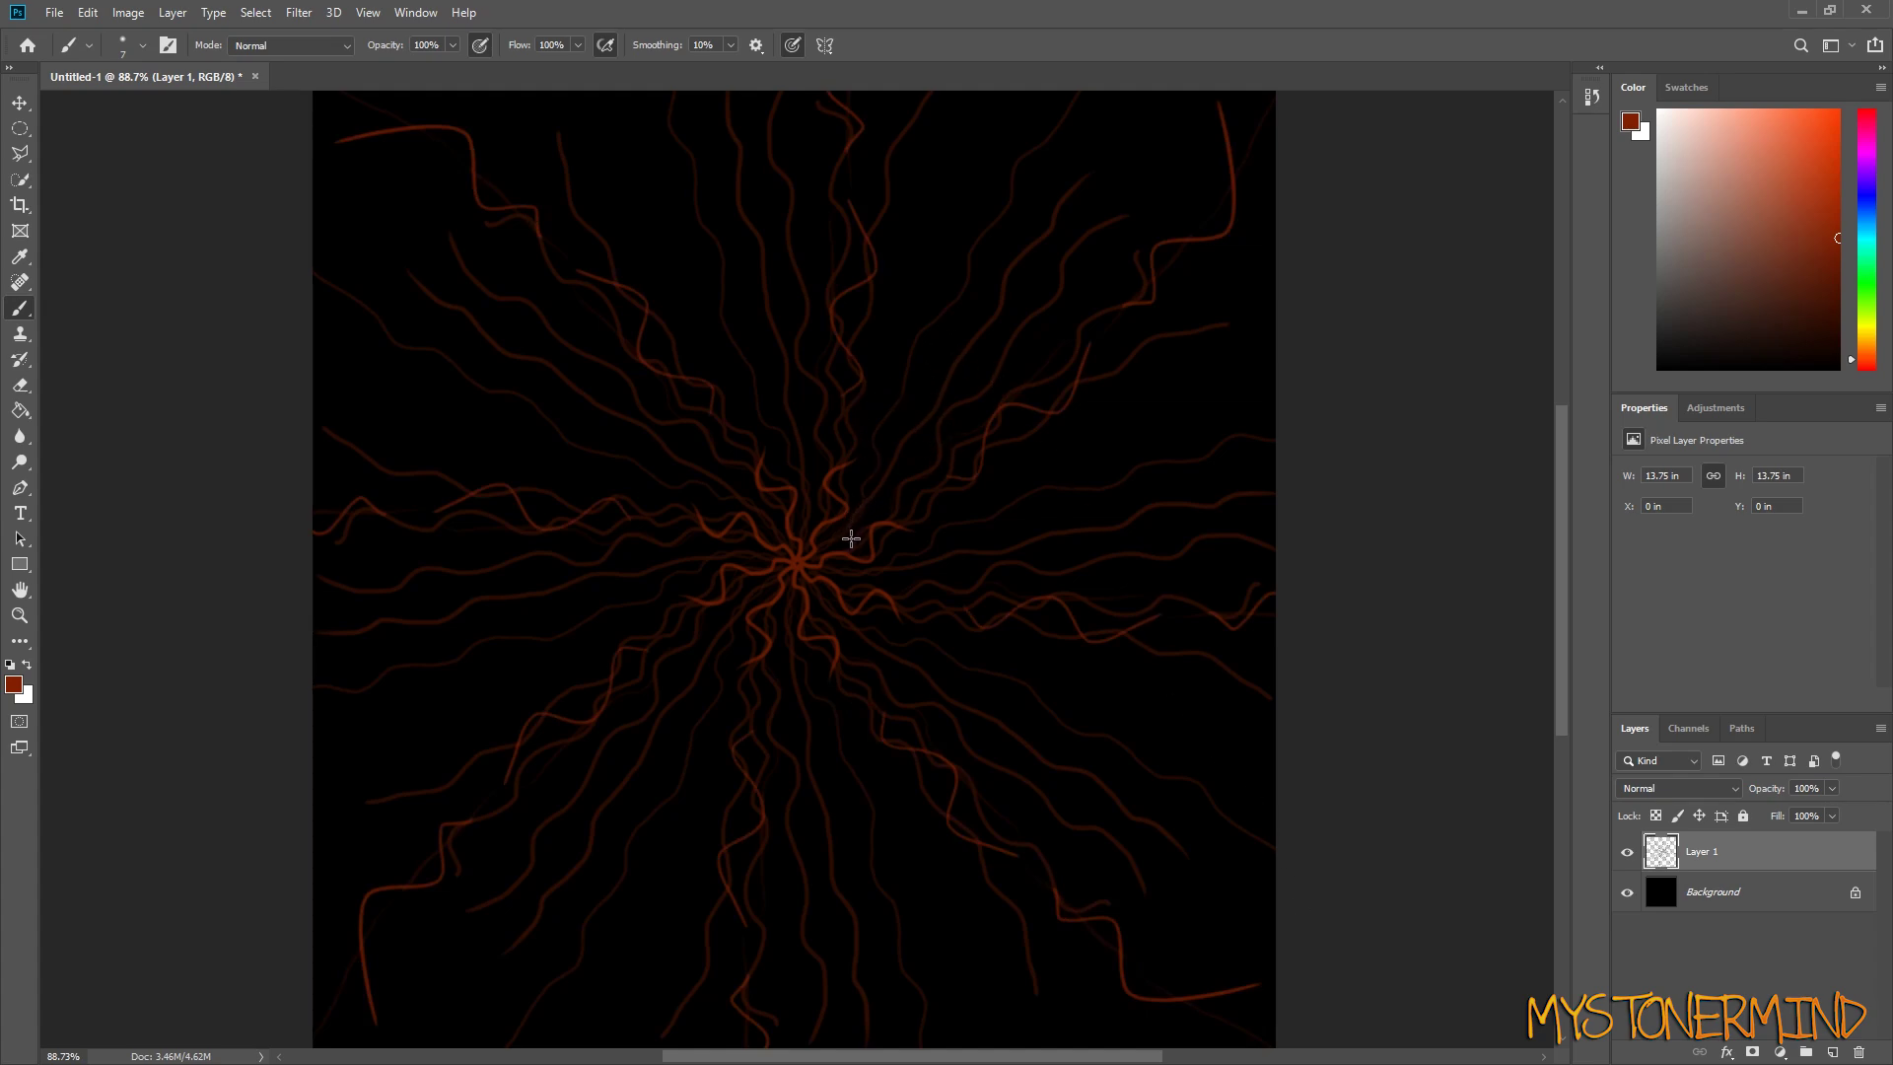
{"action": "mouse_move", "coordinate": [815, 541]}
{"action": "left_mouse_down"}
{"action": "mouse_move", "coordinate": [904, 405]}
{"action": "mouse_move", "coordinate": [975, 215]}
{"action": "mouse_move", "coordinate": [1100, 90]}
{"action": "left_mouse_up"}
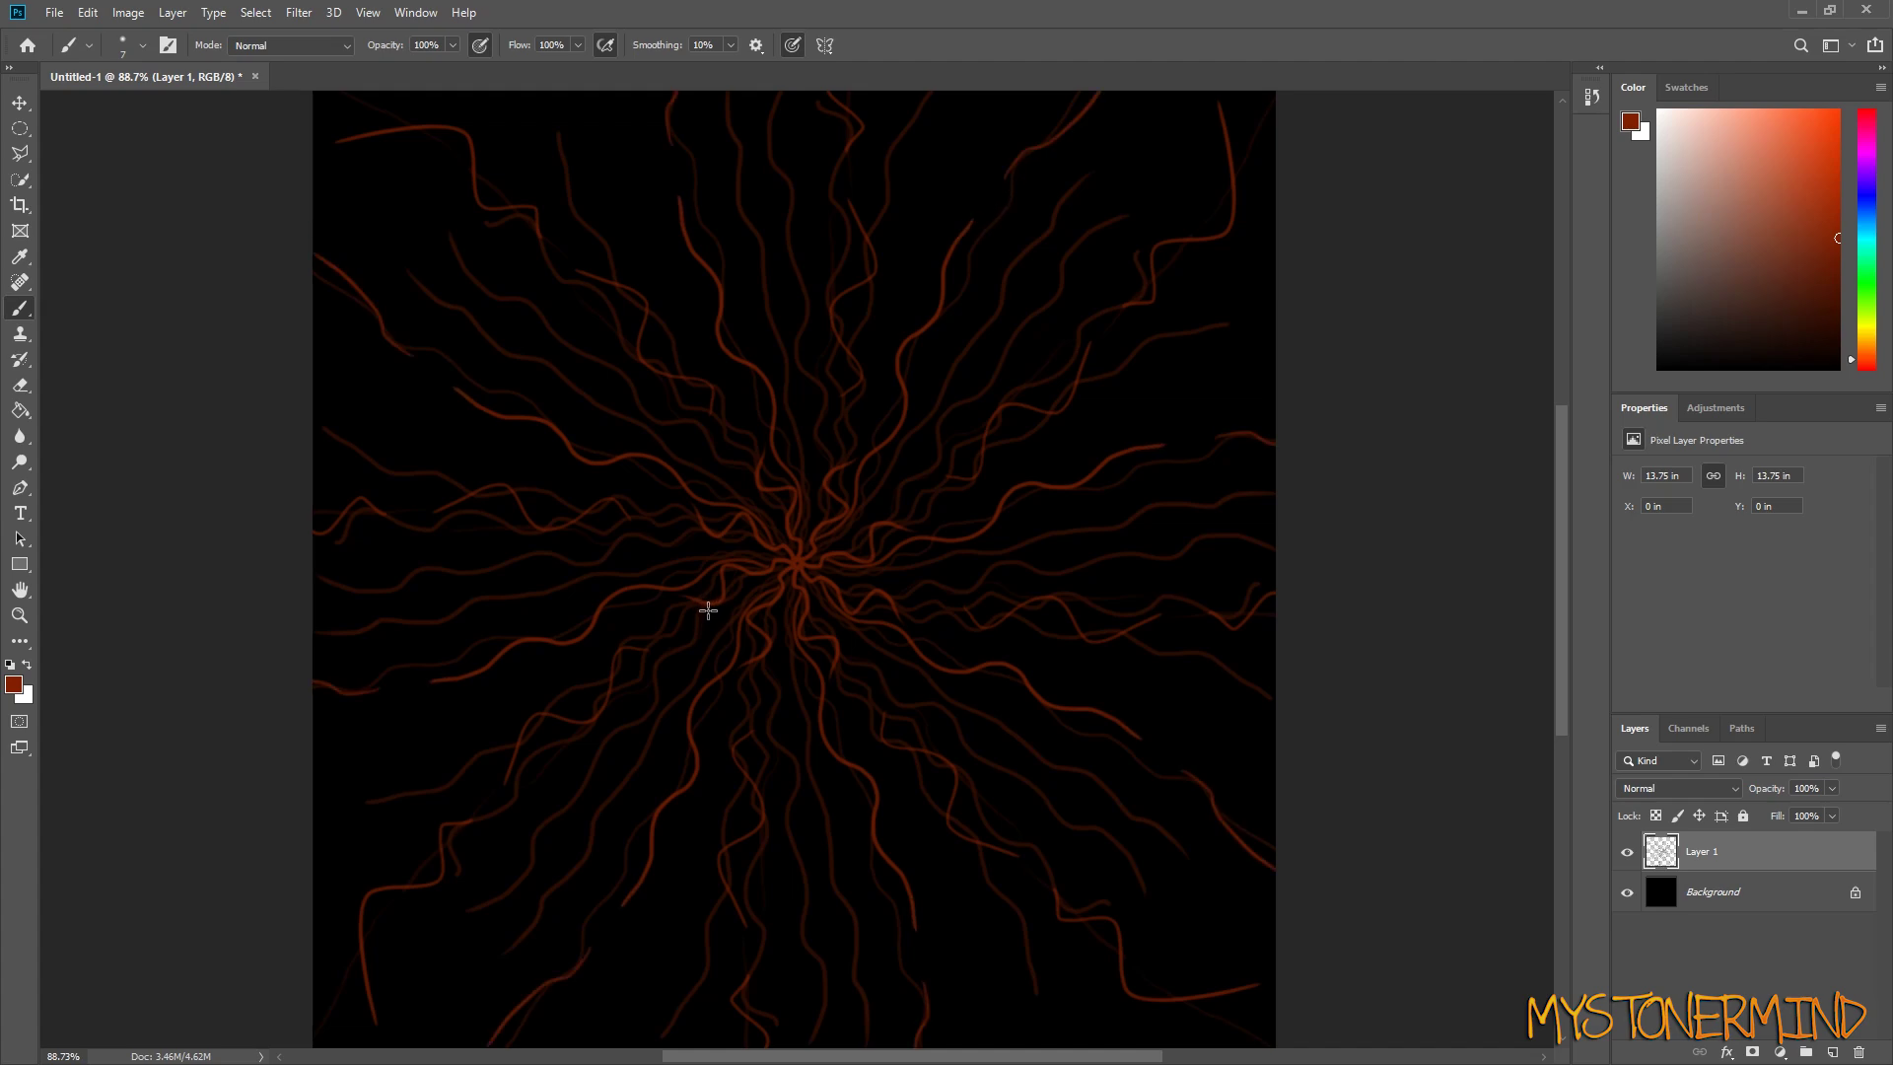
{"action": "mouse_move", "coordinate": [707, 608]}
{"action": "left_mouse_down"}
{"action": "mouse_move", "coordinate": [512, 725]}
{"action": "mouse_move", "coordinate": [457, 734]}
{"action": "mouse_move", "coordinate": [413, 794]}
{"action": "mouse_move", "coordinate": [376, 771]}
{"action": "mouse_move", "coordinate": [266, 867]}
{"action": "left_mouse_up"}
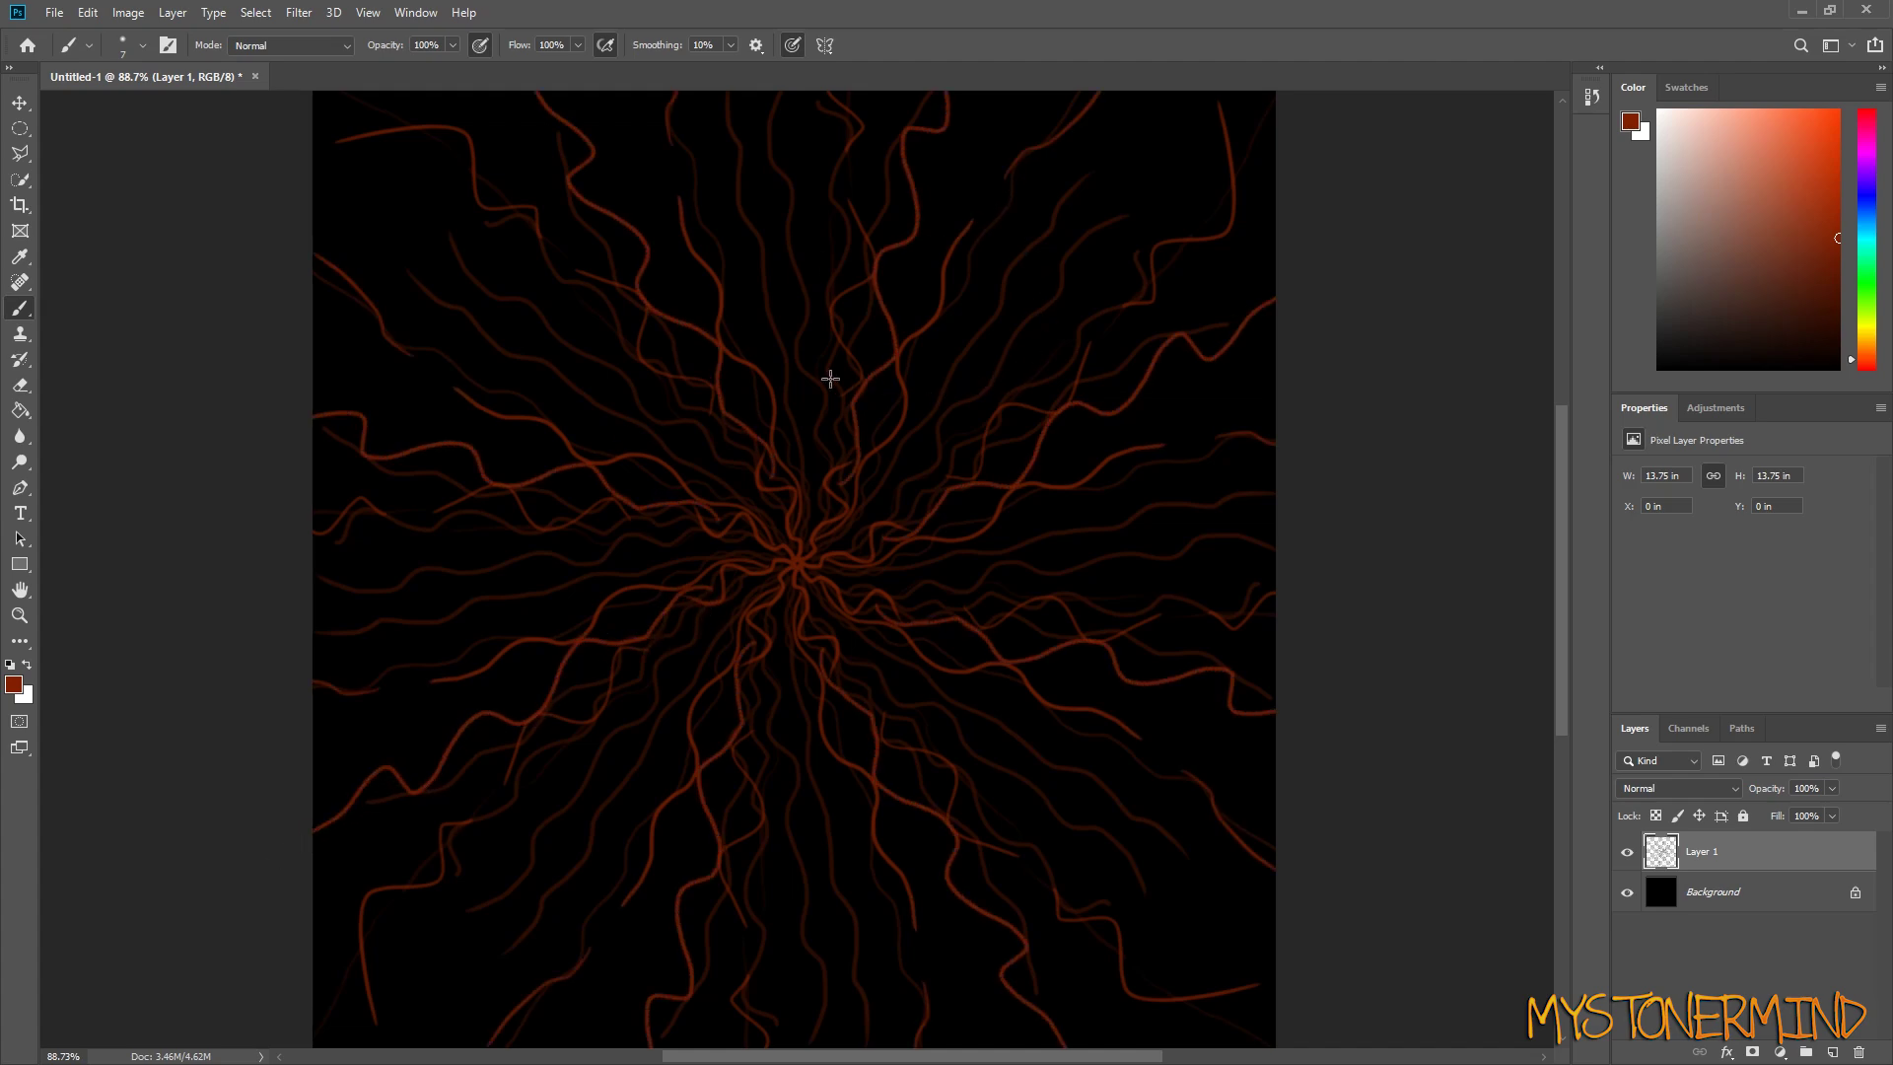
Step: Choose a bright orange-red and paint highlight rays outward from the centre over the existing red lines
{"action": "left_click", "coordinate": [1797, 159]}
{"action": "left_click_drag", "start_coordinate": [1796, 159], "coordinate": [1840, 129]}
{"action": "mouse_move", "coordinate": [803, 559]}
{"action": "left_mouse_down"}
{"action": "mouse_move", "coordinate": [842, 414]}
{"action": "mouse_move", "coordinate": [873, 379]}
{"action": "left_mouse_up"}
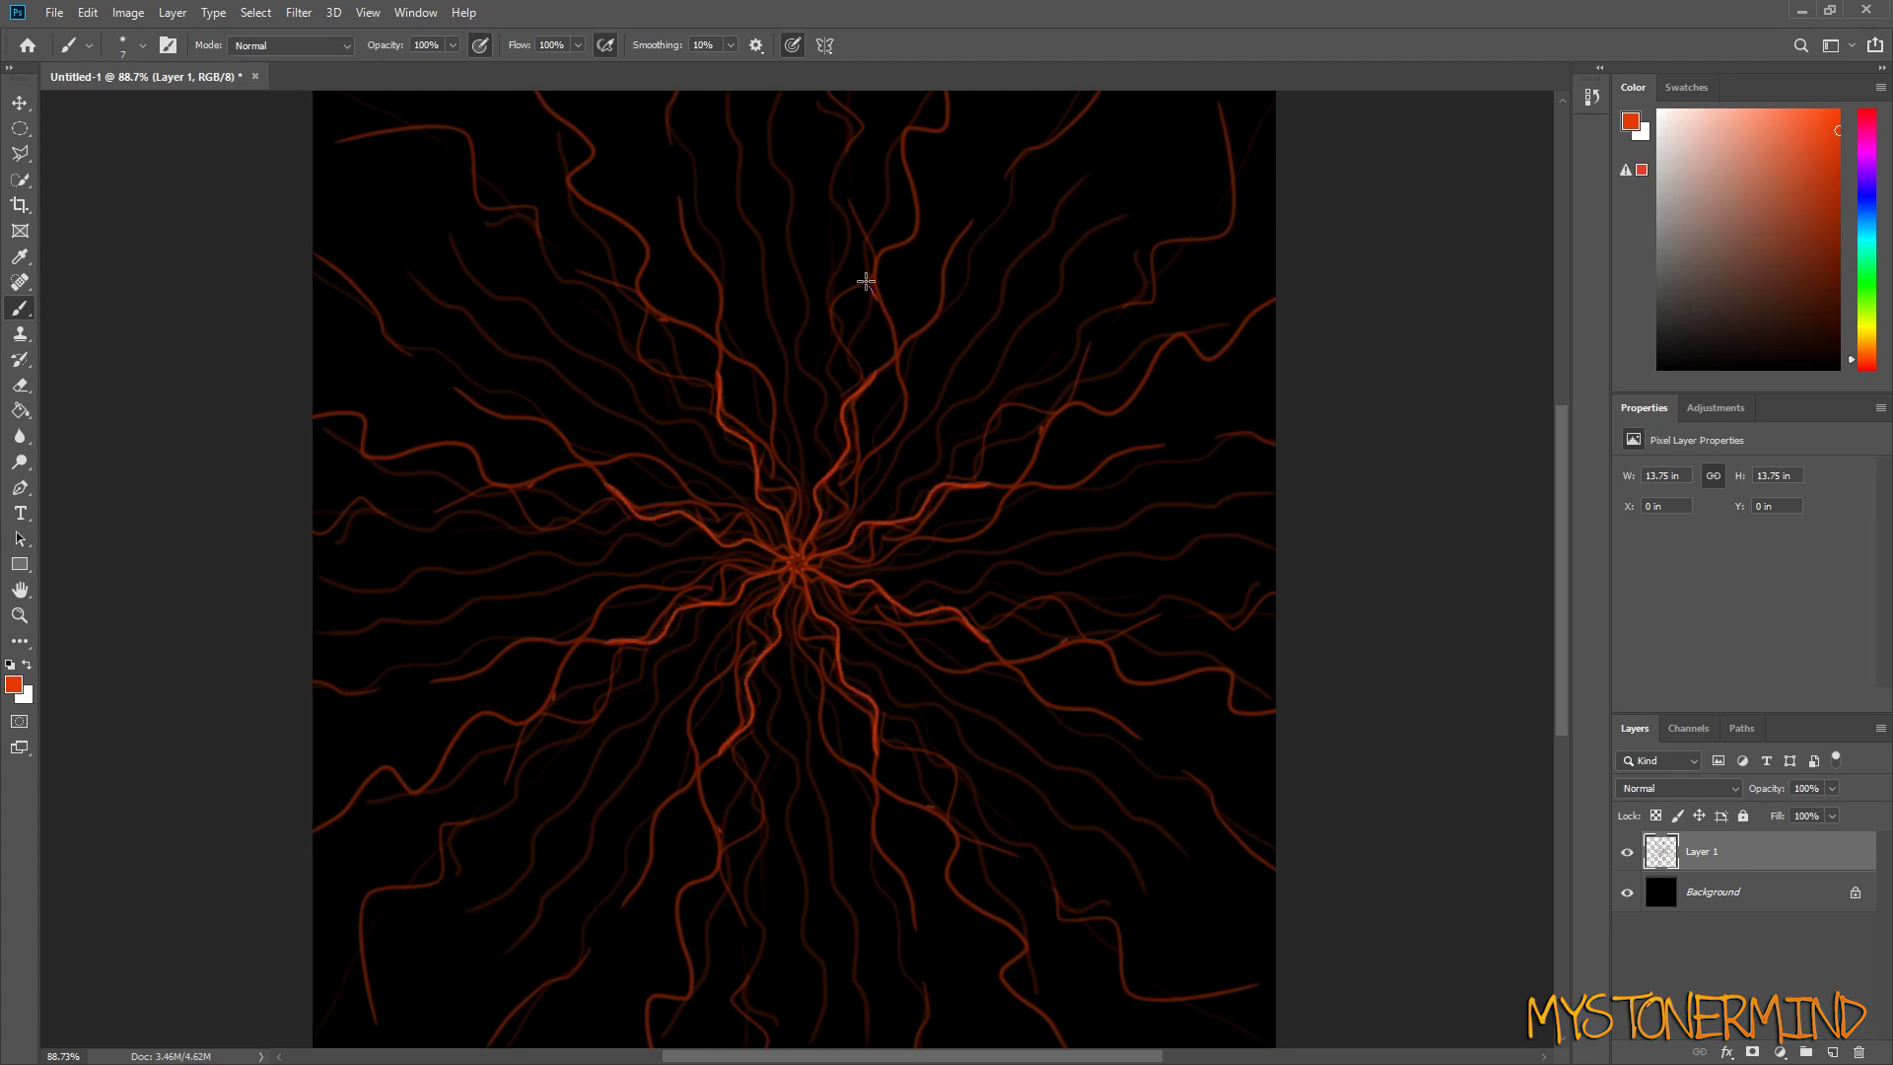
Step: Change the foreground colour to a very dark green and paint wavy rays from the centre between the red ones
{"action": "left_click", "coordinate": [1866, 288]}
{"action": "mouse_move", "coordinate": [1834, 345]}
{"action": "left_mouse_down"}
{"action": "mouse_move", "coordinate": [1828, 286]}
{"action": "mouse_move", "coordinate": [1803, 311]}
{"action": "mouse_move", "coordinate": [1838, 335]}
{"action": "left_mouse_up"}
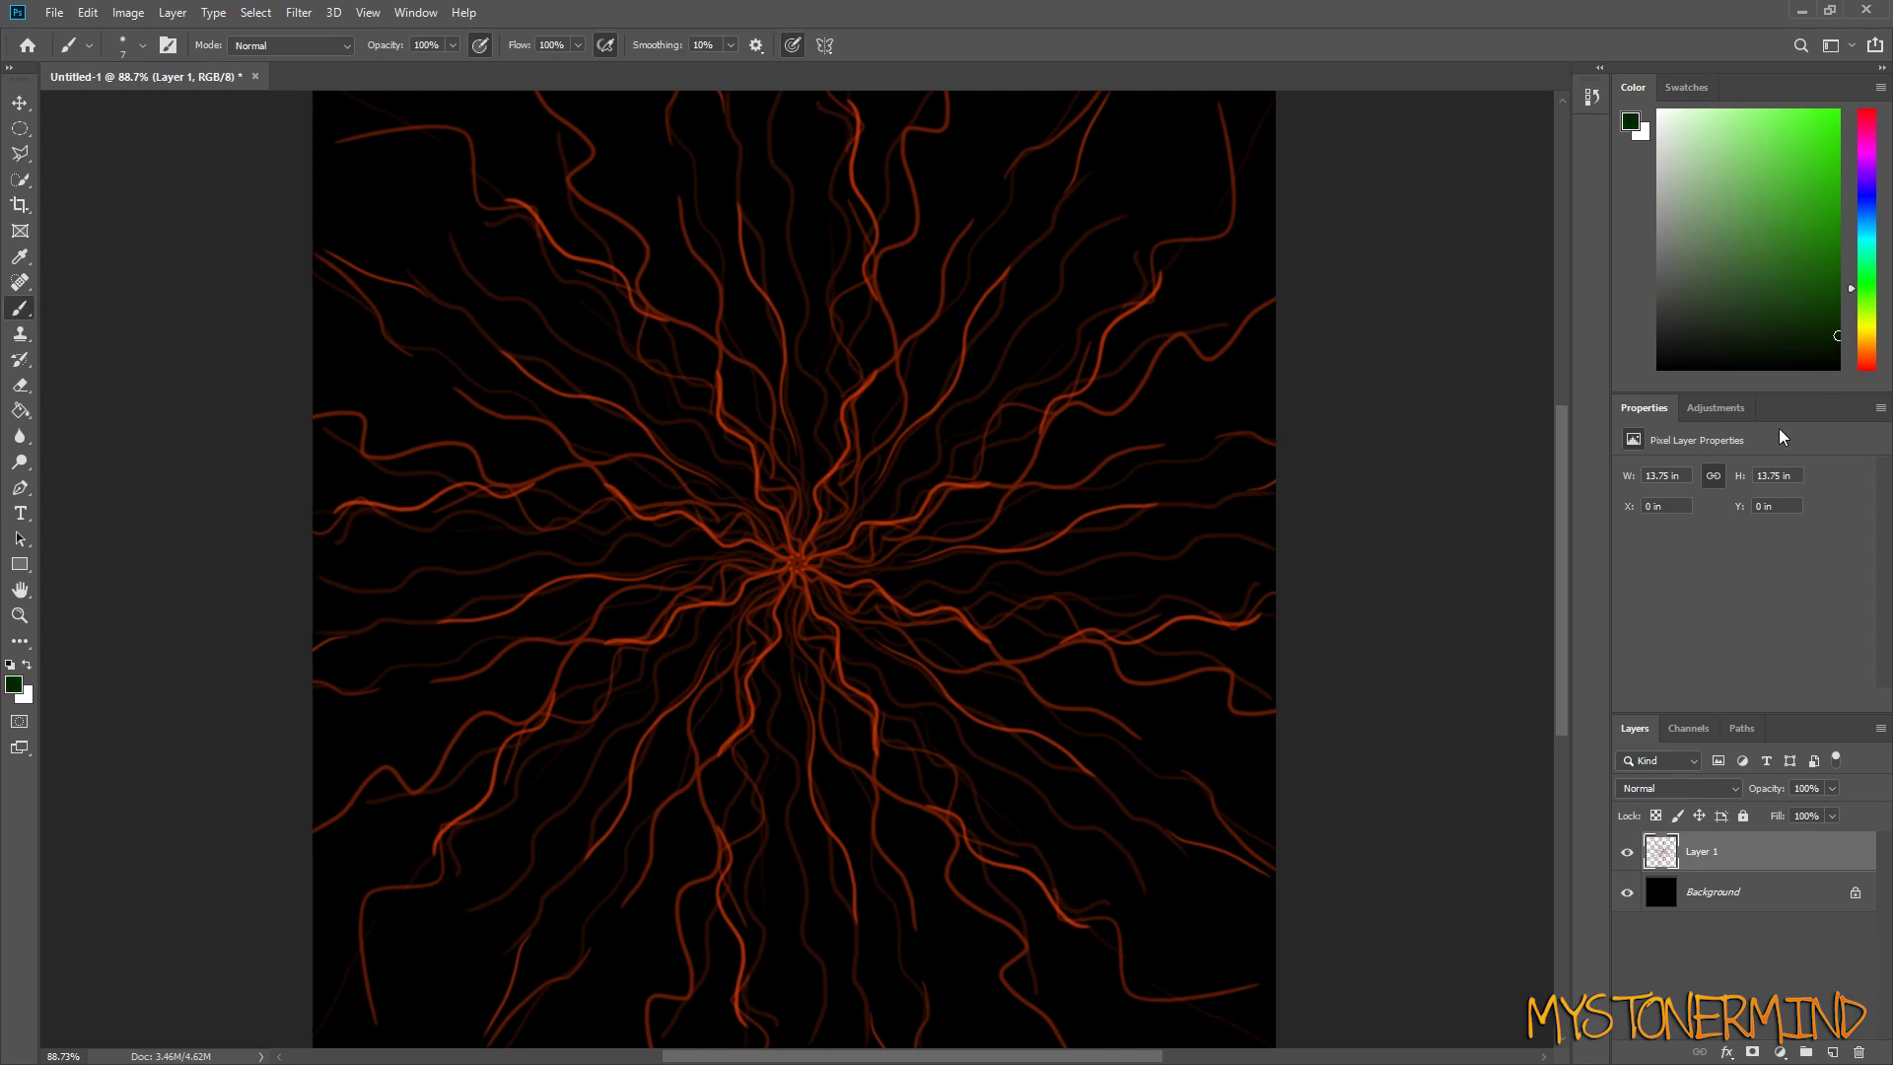
{"action": "mouse_move", "coordinate": [803, 560]}
{"action": "left_mouse_down"}
{"action": "mouse_move", "coordinate": [846, 397]}
{"action": "mouse_move", "coordinate": [954, 248]}
{"action": "mouse_move", "coordinate": [1025, 87]}
{"action": "left_mouse_up"}
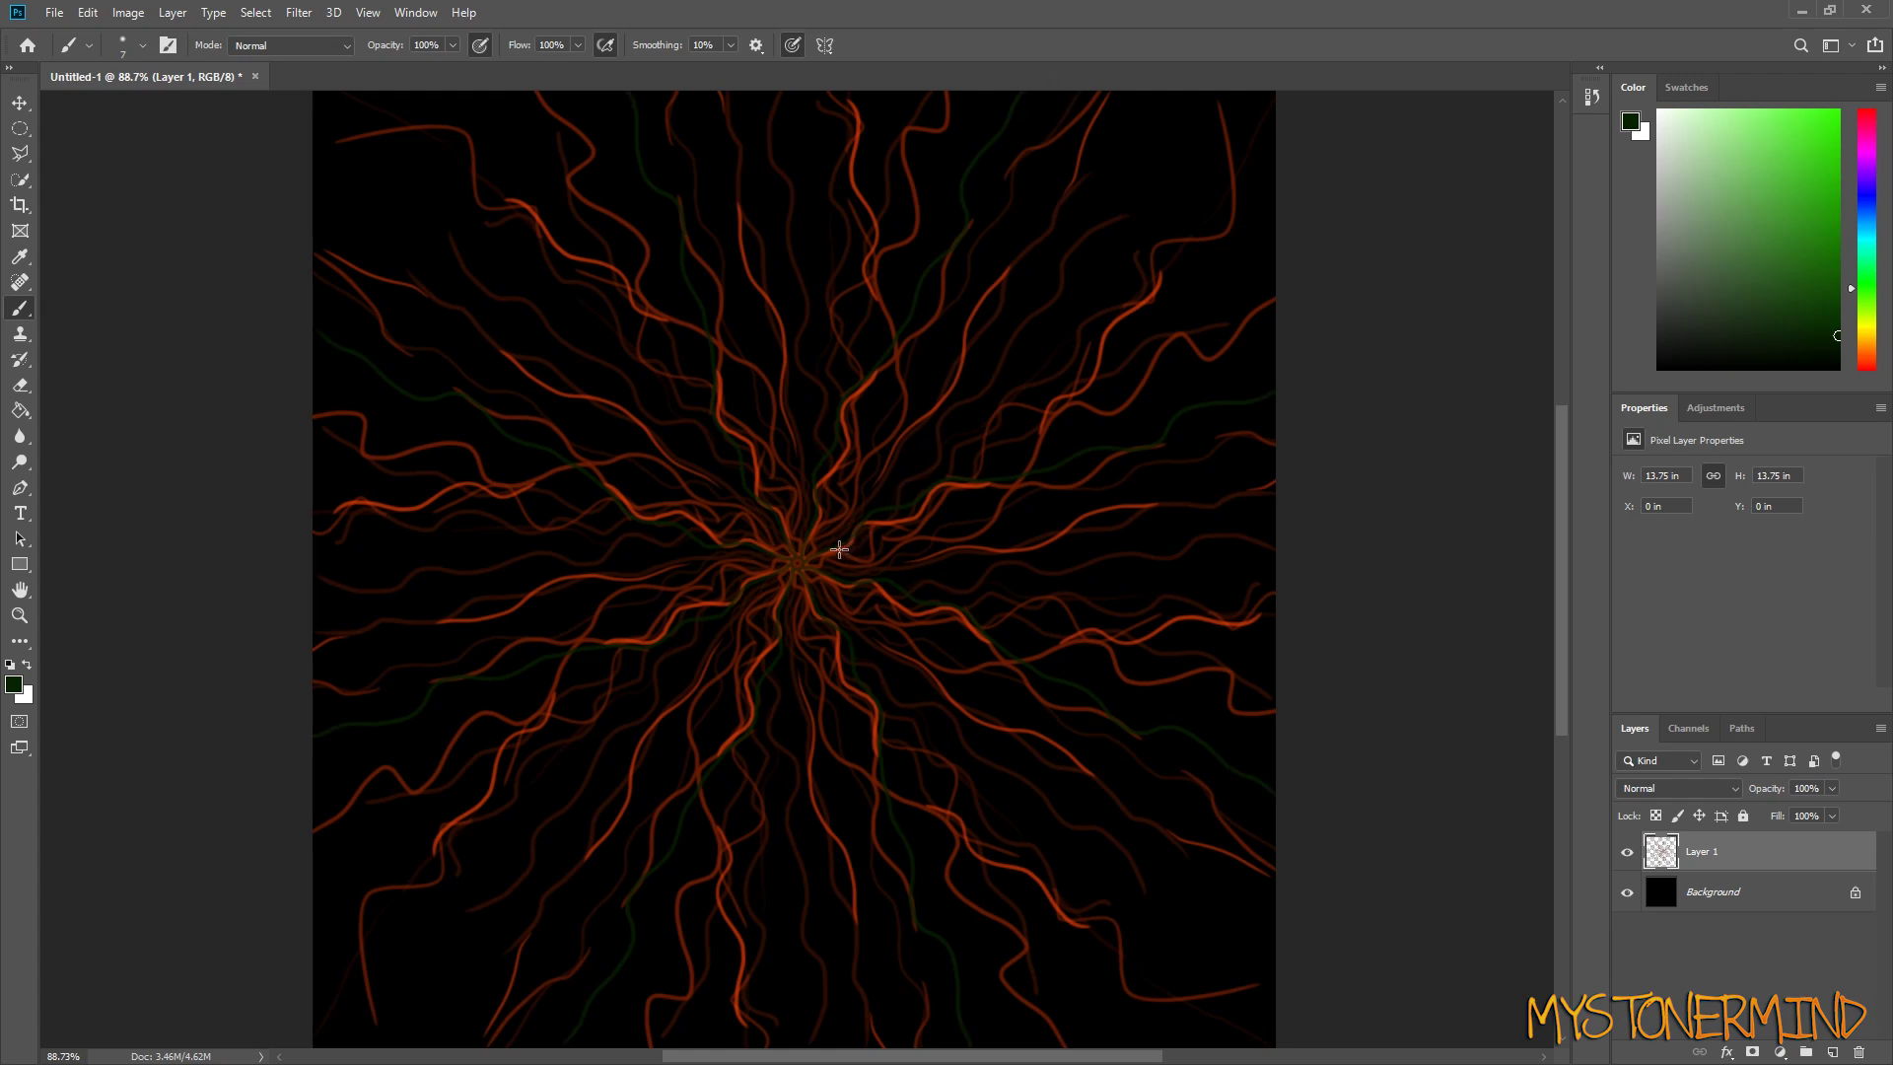
{"action": "left_click_drag", "start_coordinate": [800, 516], "coordinate": [767, 97]}
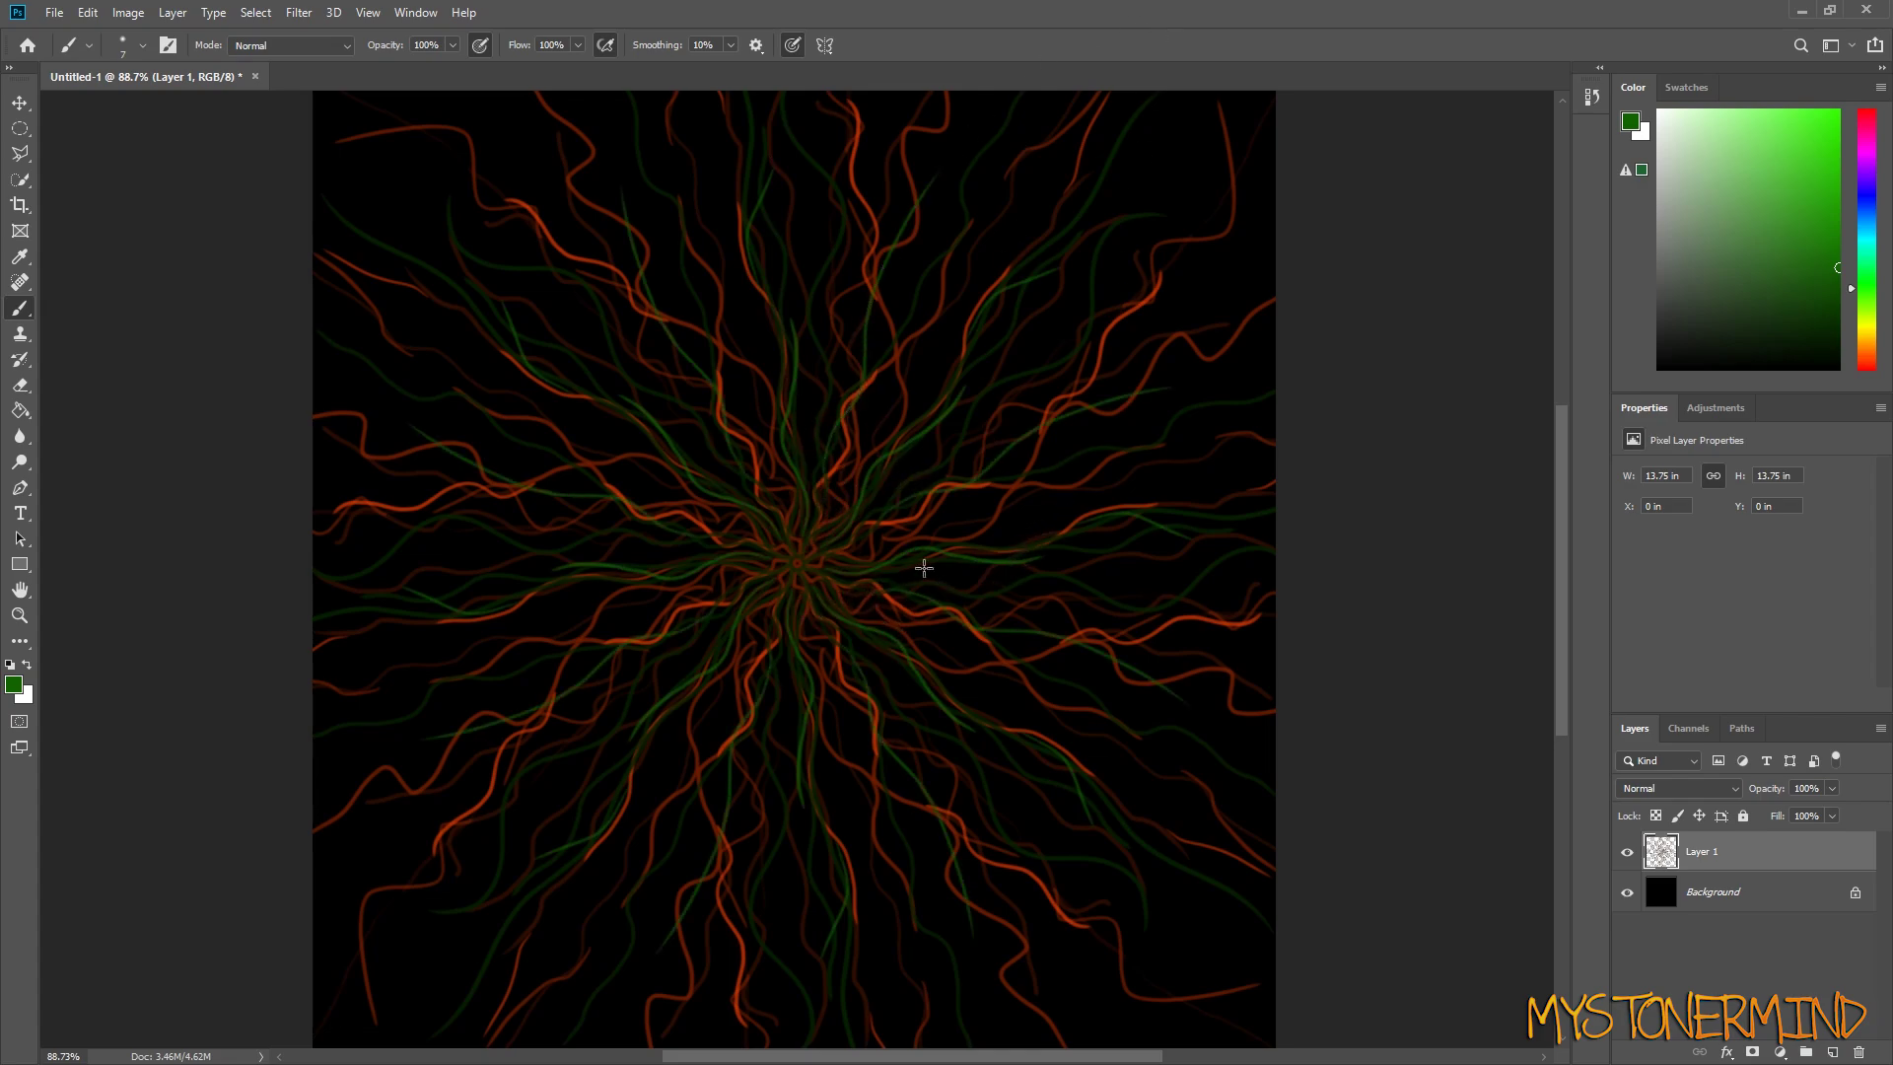
Step: Paint a bright green wavy ray outward from the centre and break it up with black wavy strokes
{"action": "left_click_drag", "start_coordinate": [1736, 239], "coordinate": [1837, 160]}
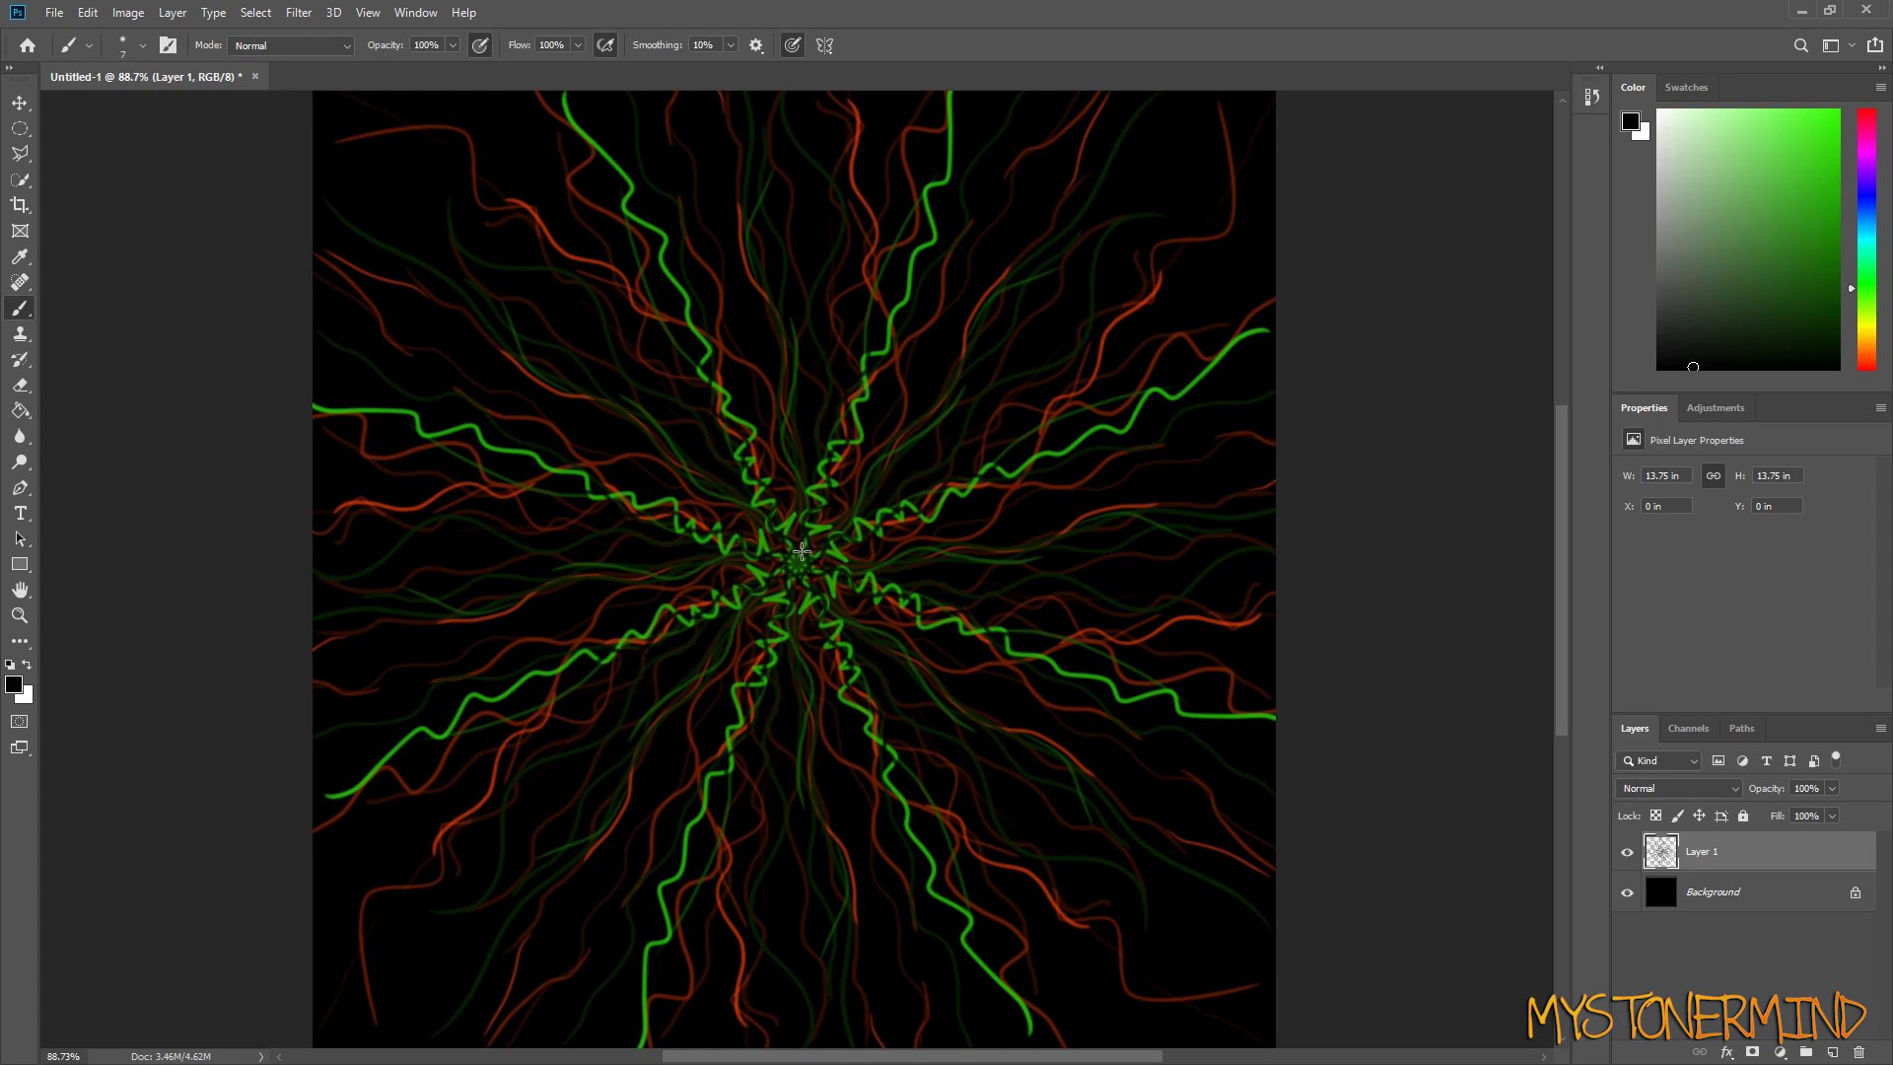
{"action": "left_click_drag", "start_coordinate": [814, 528], "coordinate": [934, 191]}
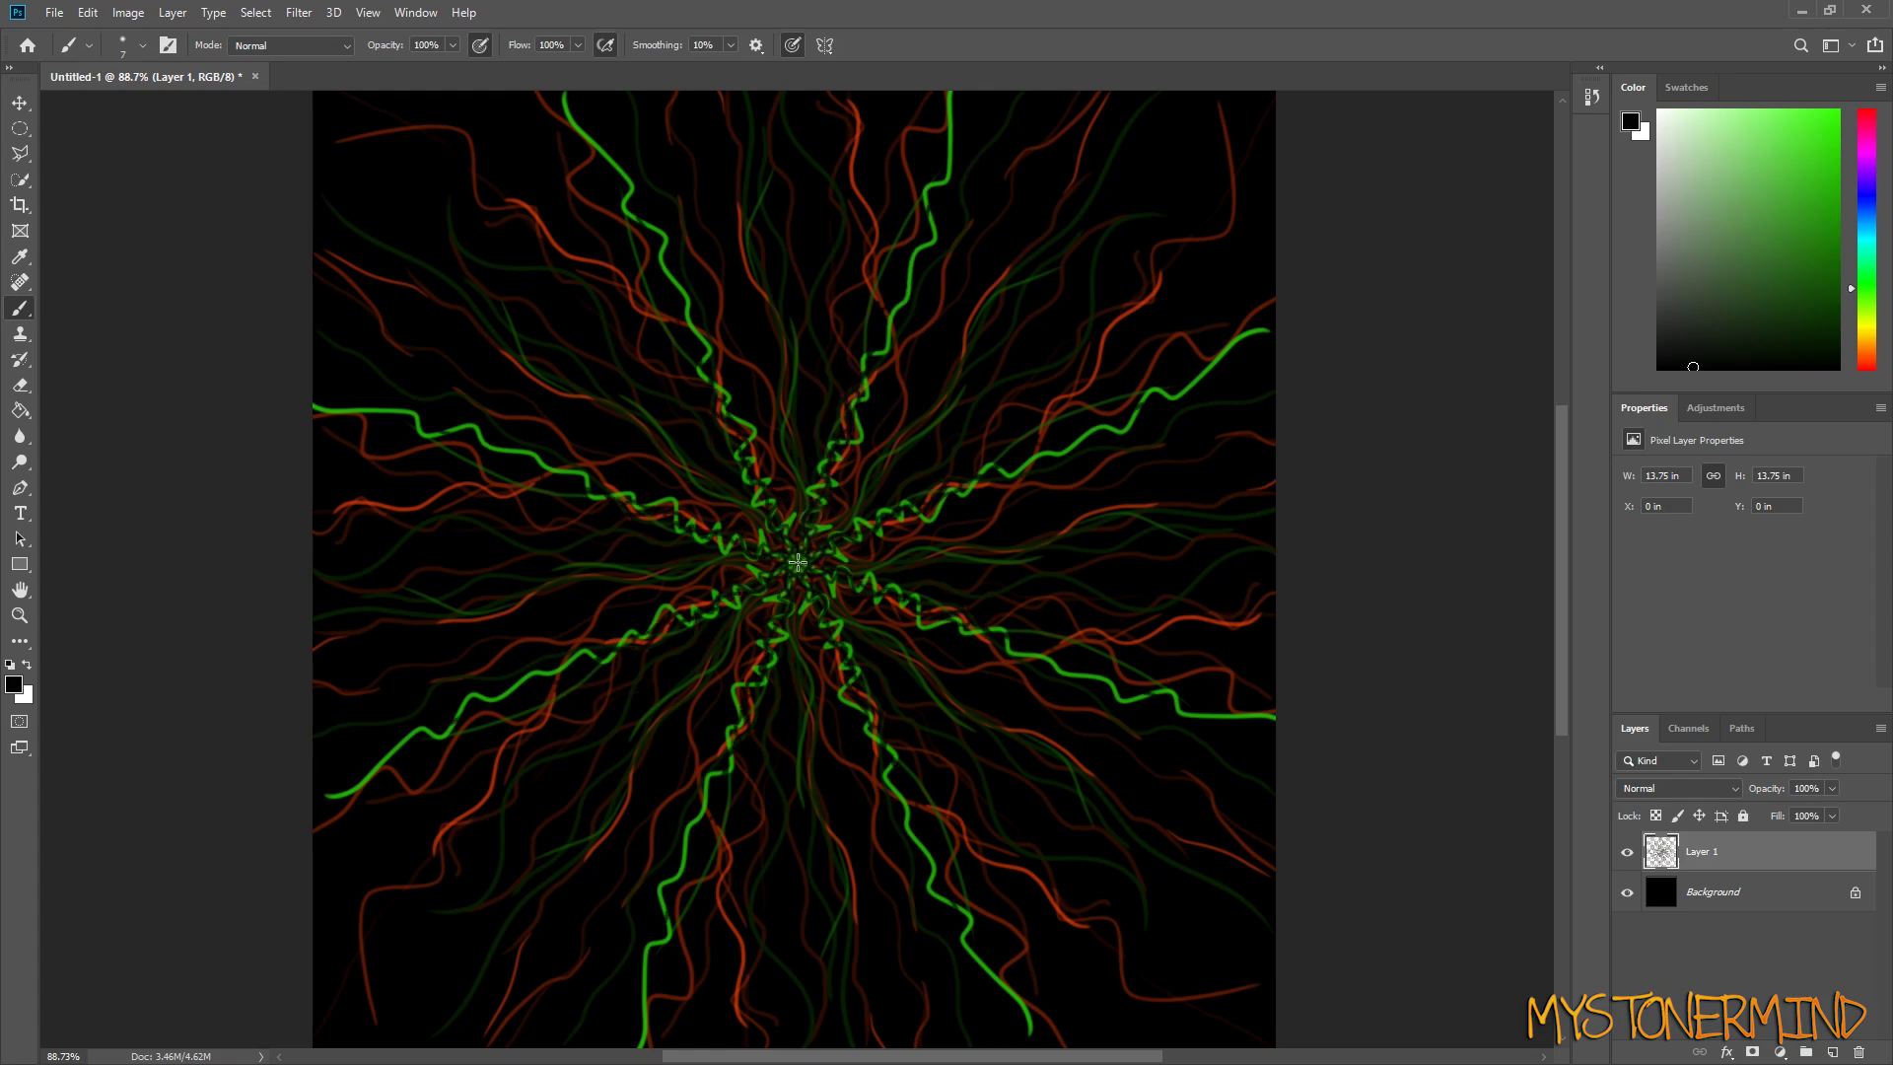
{"action": "mouse_move", "coordinate": [797, 571]}
{"action": "left_mouse_down"}
{"action": "mouse_move", "coordinate": [935, 189]}
{"action": "mouse_move", "coordinate": [989, 112]}
{"action": "left_mouse_up"}
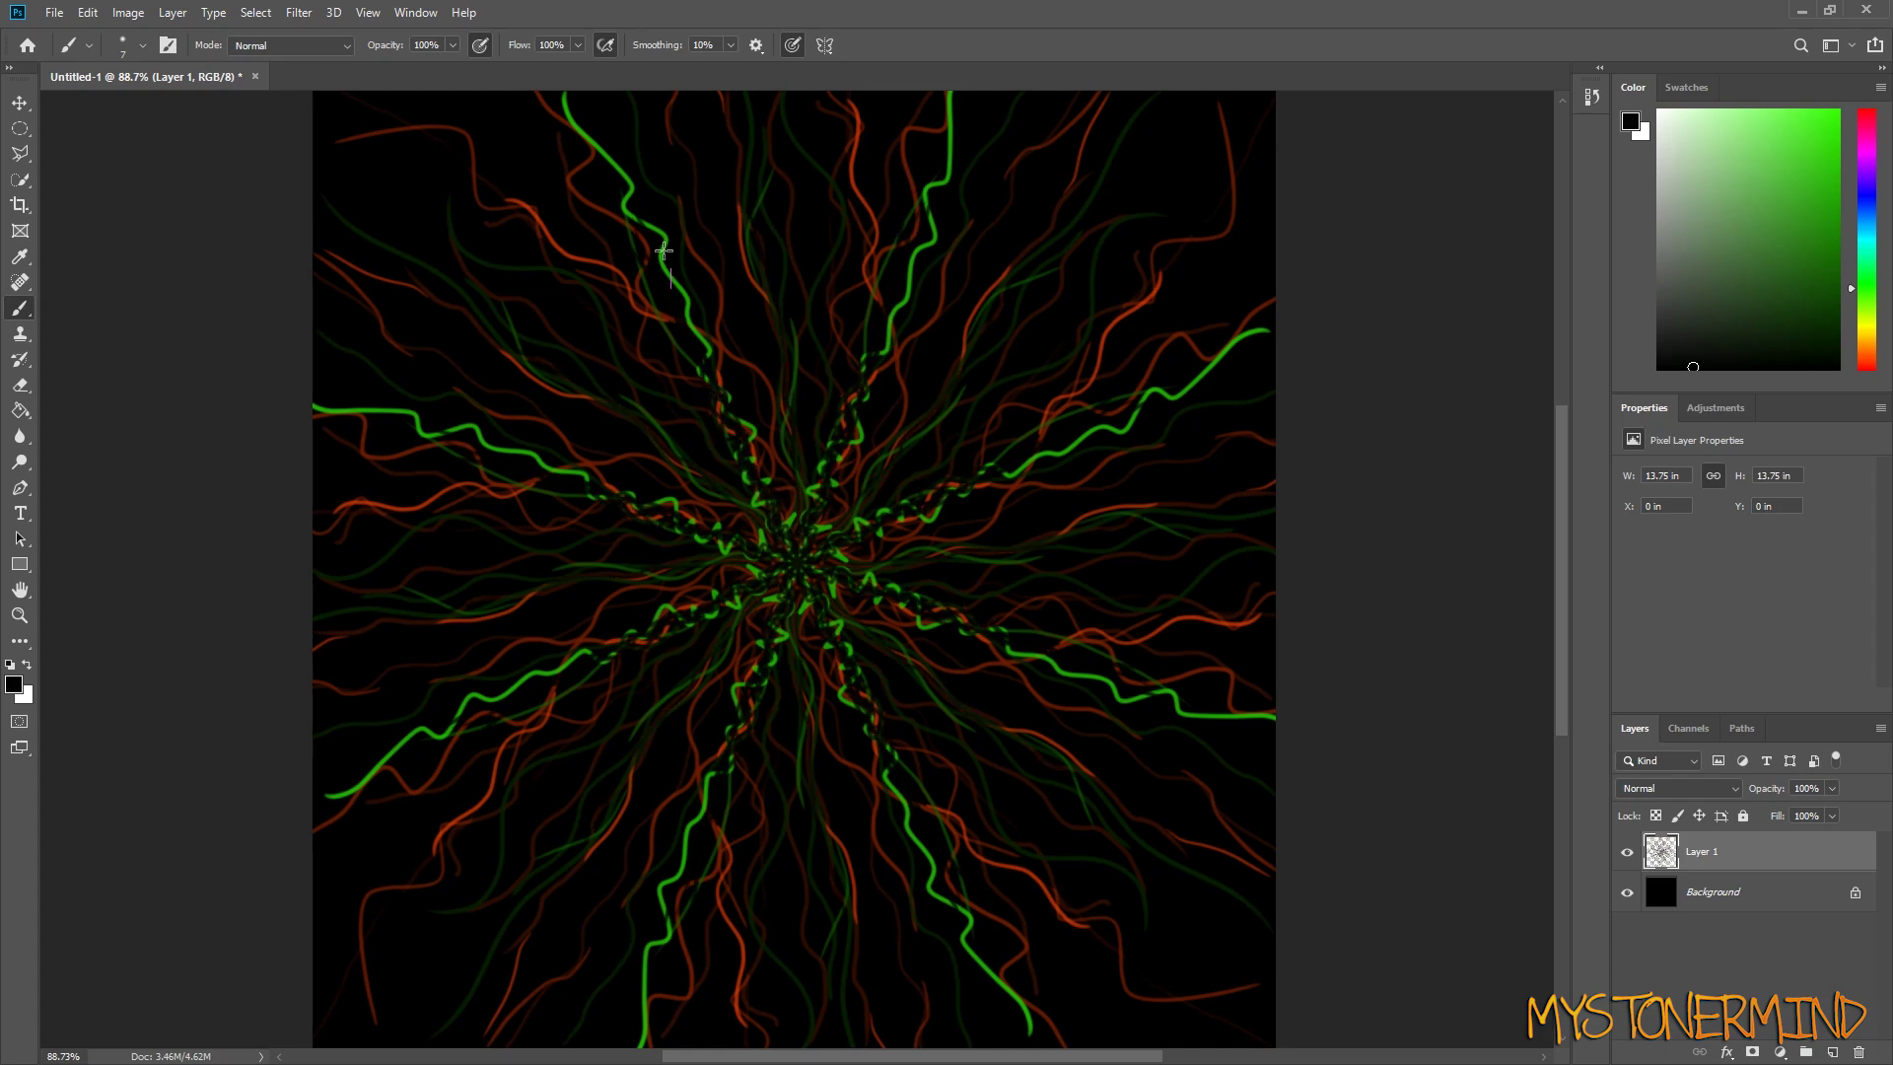
Step: Choose a dark yellow and a brighter golden yellow, and paint several sets of wavy rays outward from the centre
{"action": "left_click", "coordinate": [1837, 281]}
{"action": "left_click", "coordinate": [1872, 335]}
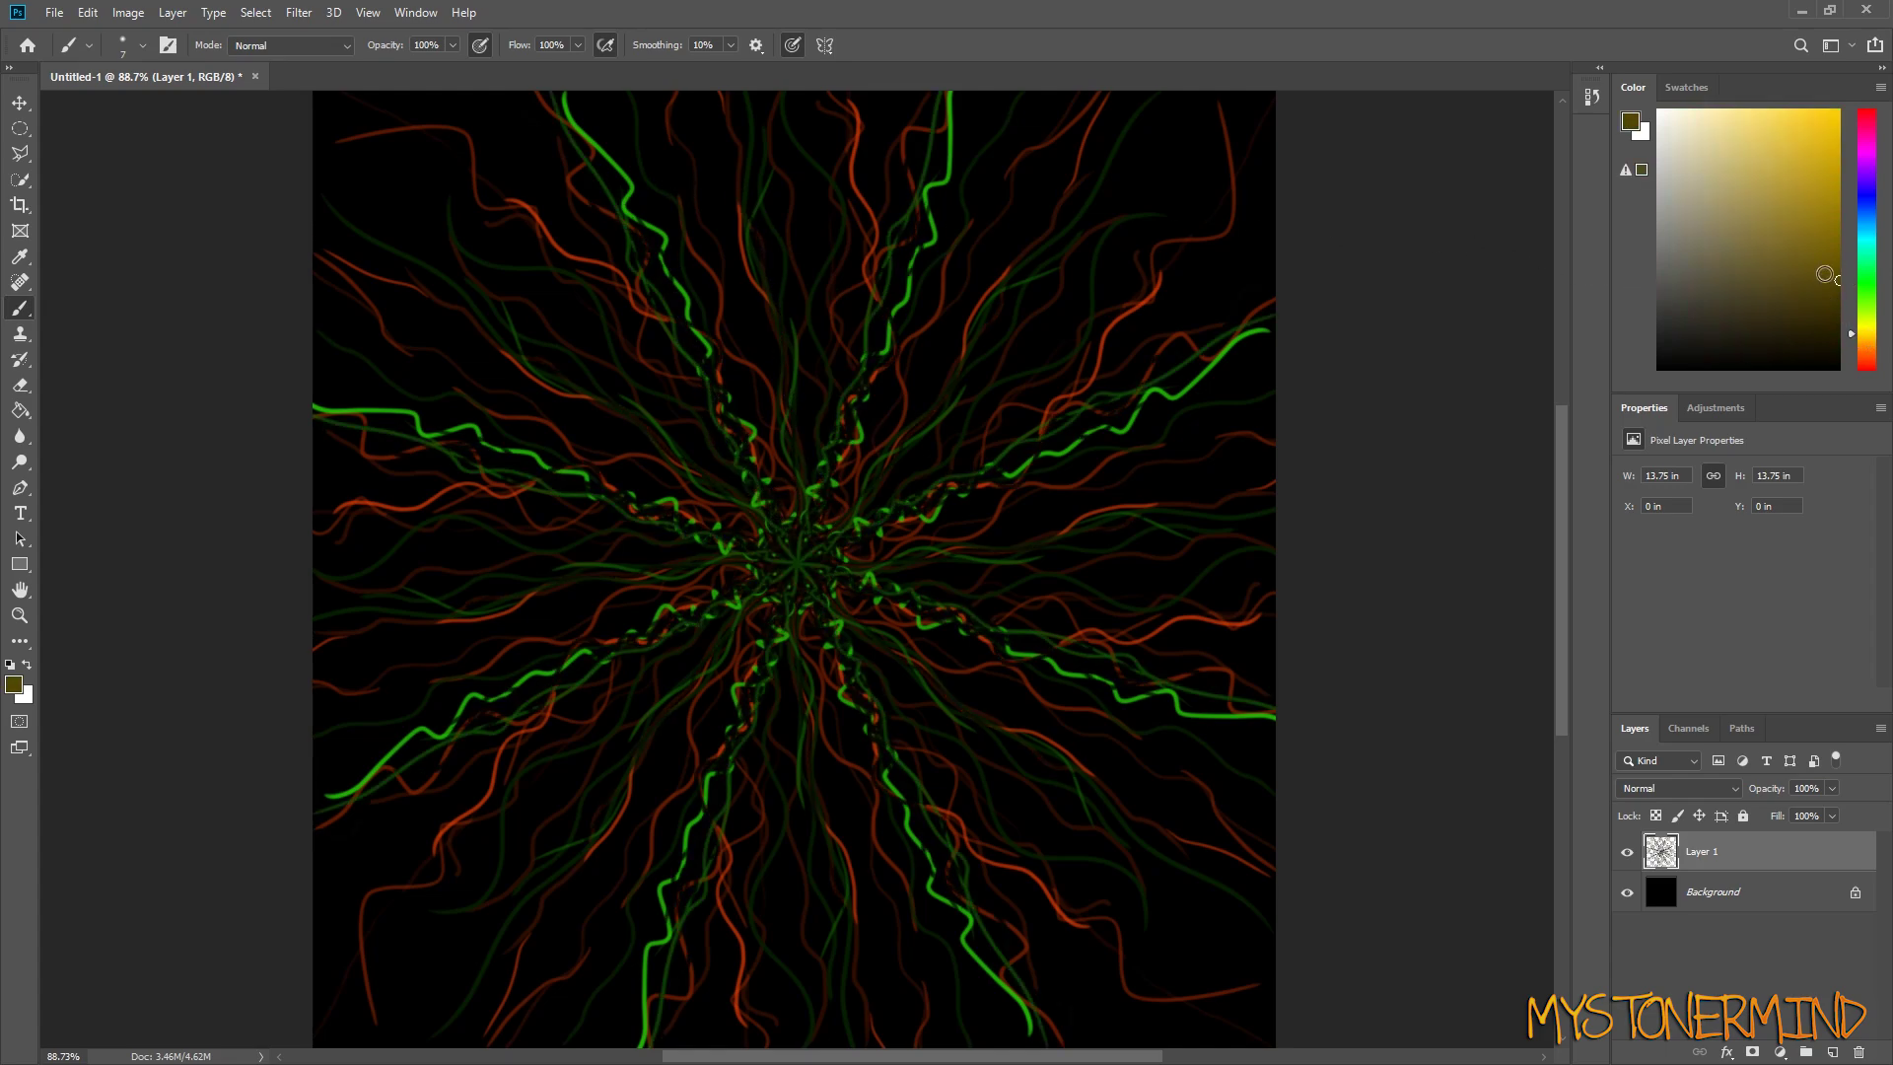
{"action": "mouse_move", "coordinate": [812, 562]}
{"action": "left_mouse_down"}
{"action": "mouse_move", "coordinate": [888, 522]}
{"action": "mouse_move", "coordinate": [1063, 484]}
{"action": "left_mouse_up"}
{"action": "mouse_move", "coordinate": [807, 558]}
{"action": "left_mouse_down"}
{"action": "mouse_move", "coordinate": [889, 418]}
{"action": "mouse_move", "coordinate": [987, 331]}
{"action": "mouse_move", "coordinate": [1074, 193]}
{"action": "mouse_move", "coordinate": [1134, 123]}
{"action": "left_mouse_up"}
{"action": "left_click_drag", "start_coordinate": [813, 547], "coordinate": [1240, 119]}
{"action": "mouse_move", "coordinate": [863, 526]}
{"action": "left_mouse_down"}
{"action": "mouse_move", "coordinate": [1040, 383]}
{"action": "mouse_move", "coordinate": [1303, 245]}
{"action": "left_mouse_up"}
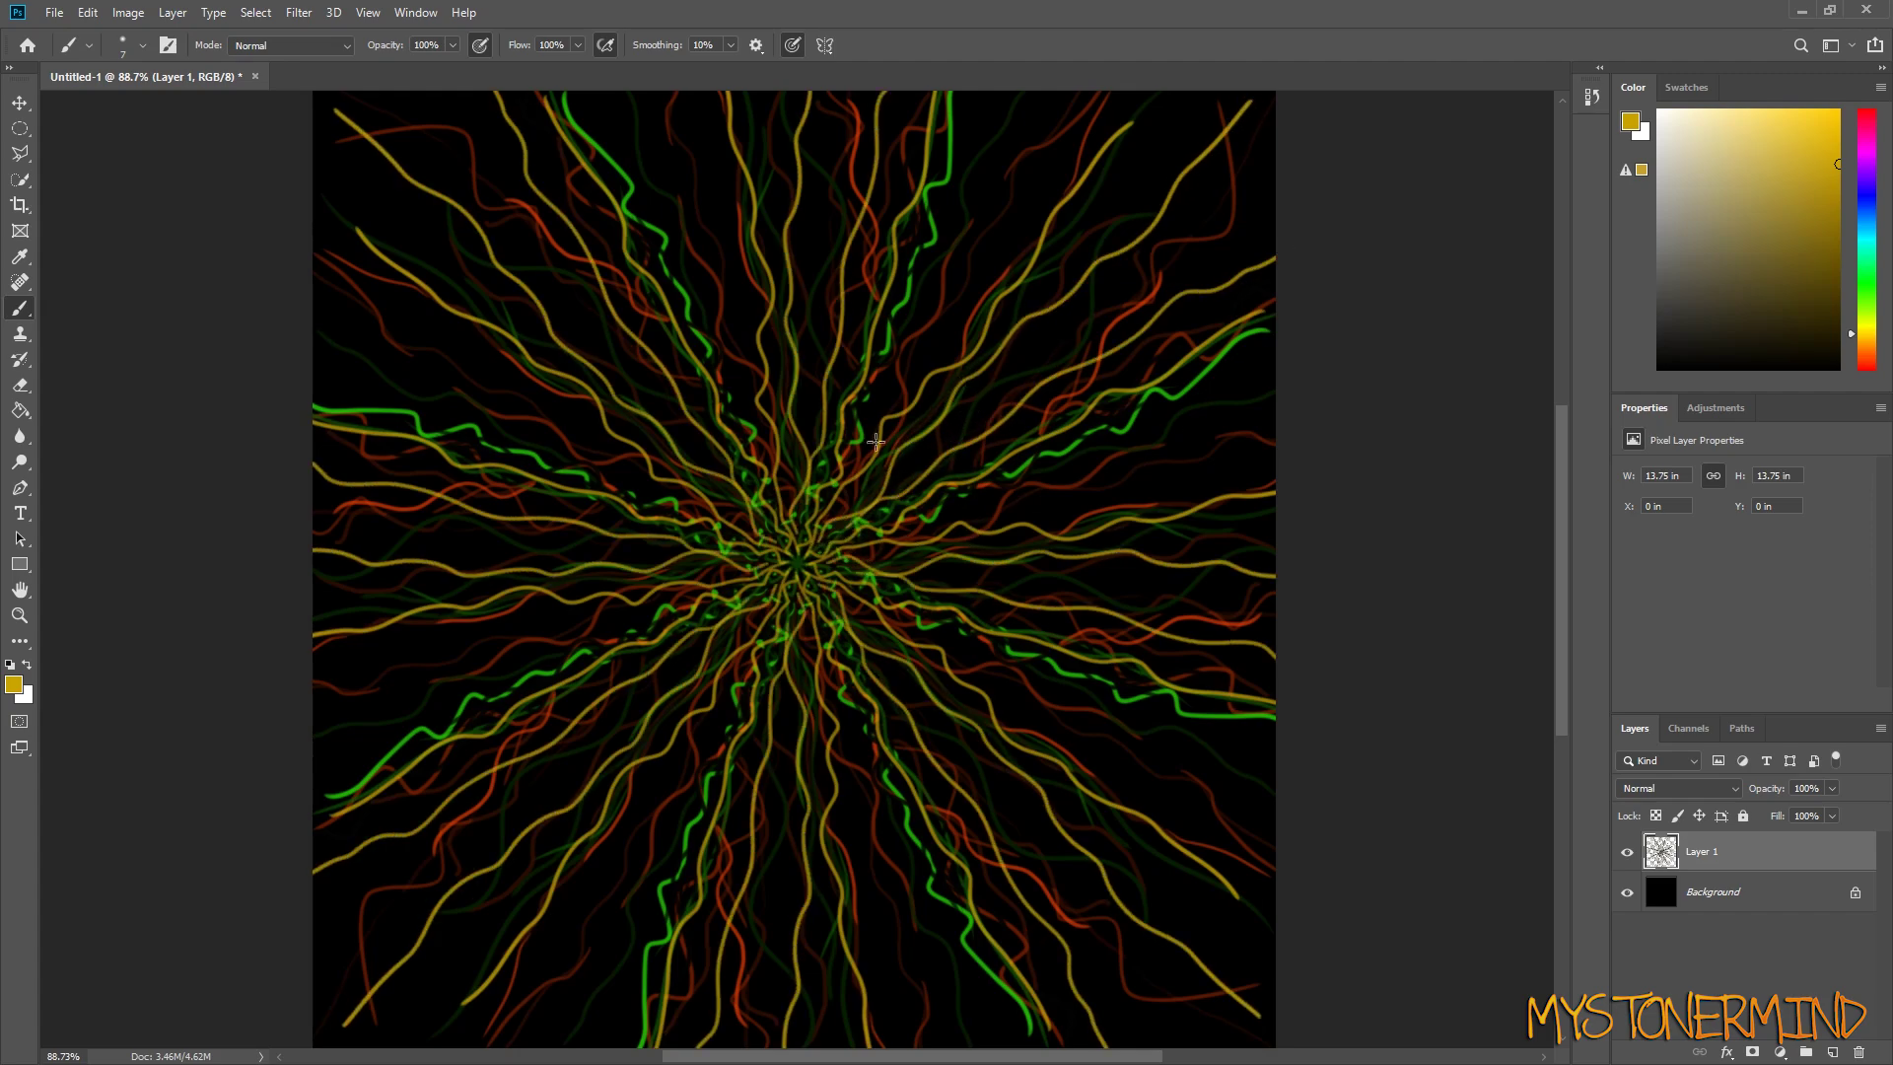
{"action": "mouse_move", "coordinate": [799, 548]}
{"action": "left_mouse_down"}
{"action": "mouse_move", "coordinate": [1054, 283]}
{"action": "mouse_move", "coordinate": [1301, 103]}
{"action": "left_mouse_up"}
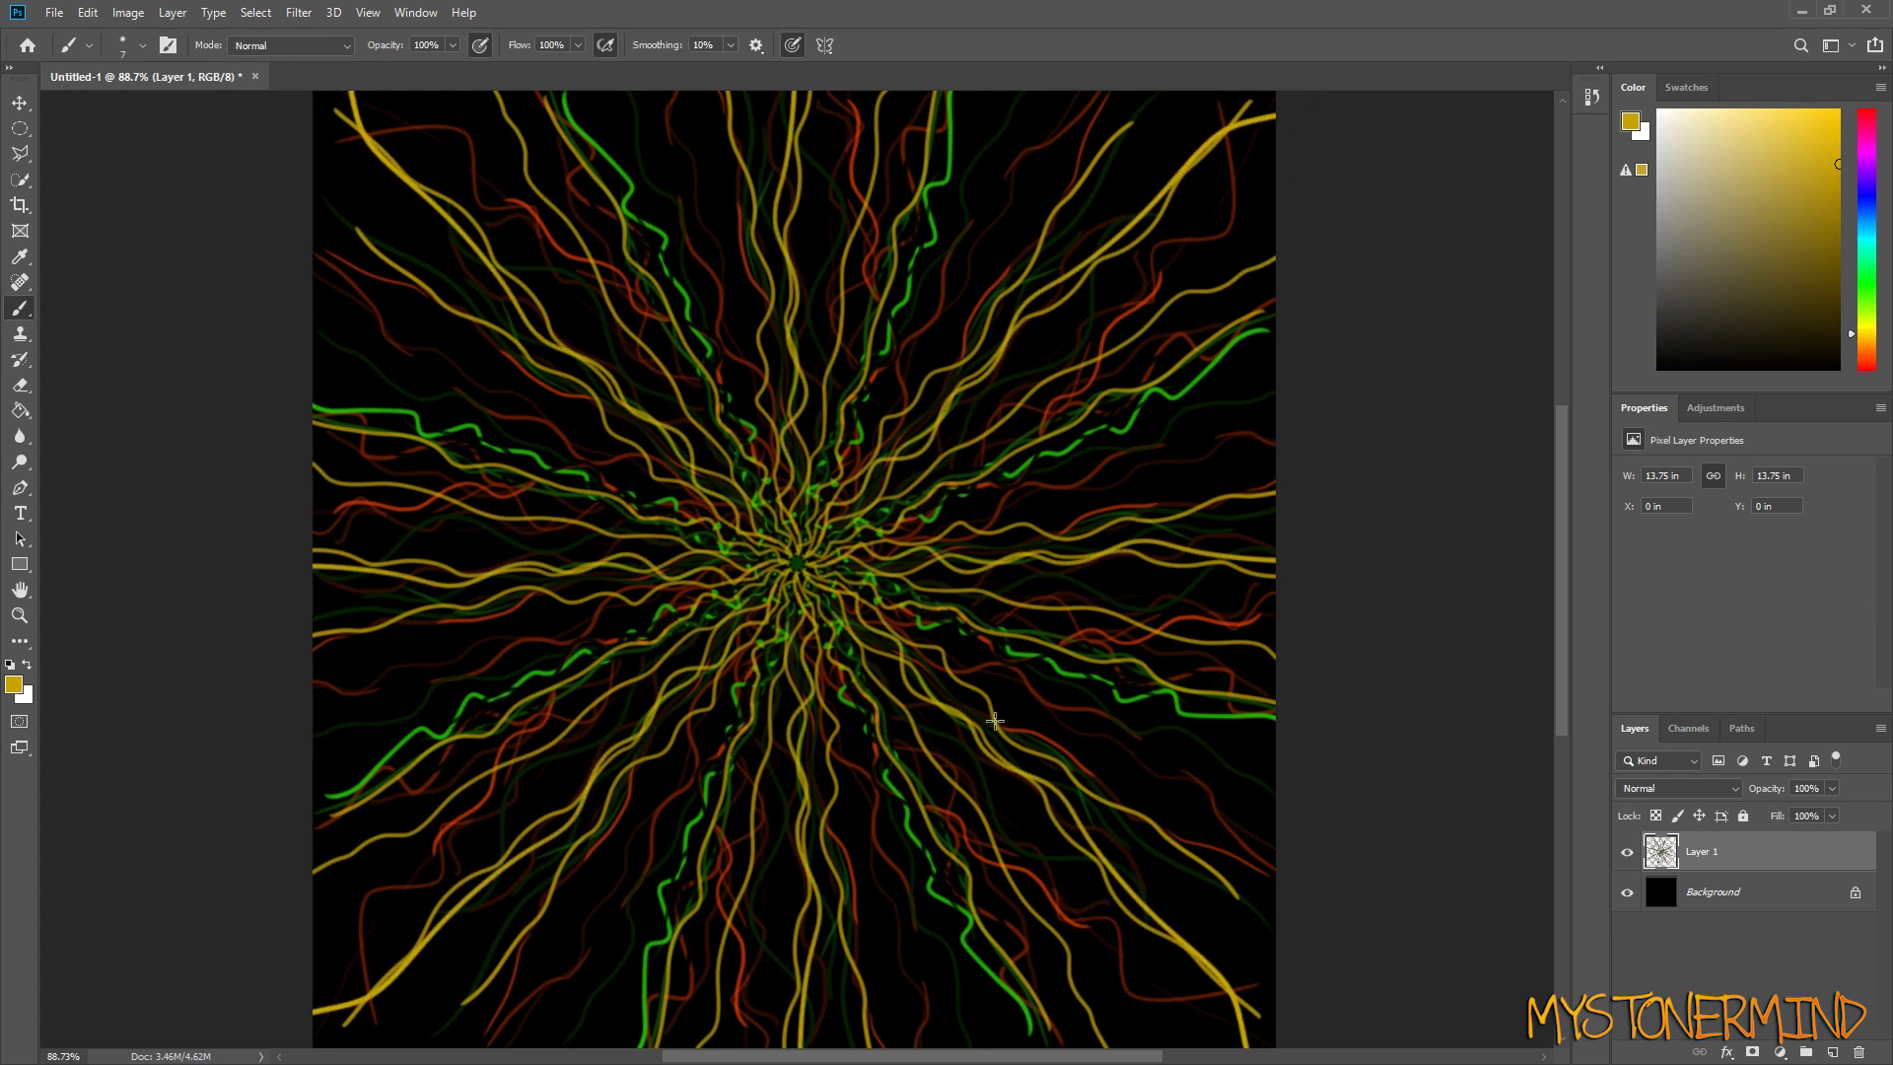
Step: Reset the foreground colour to black and paint wavy strokes outward from the centre to break up the yellow rays
{"action": "key", "text": "d"}
{"action": "mouse_move", "coordinate": [797, 567]}
{"action": "left_mouse_down"}
{"action": "mouse_move", "coordinate": [690, 603]}
{"action": "mouse_move", "coordinate": [633, 658]}
{"action": "left_mouse_up"}
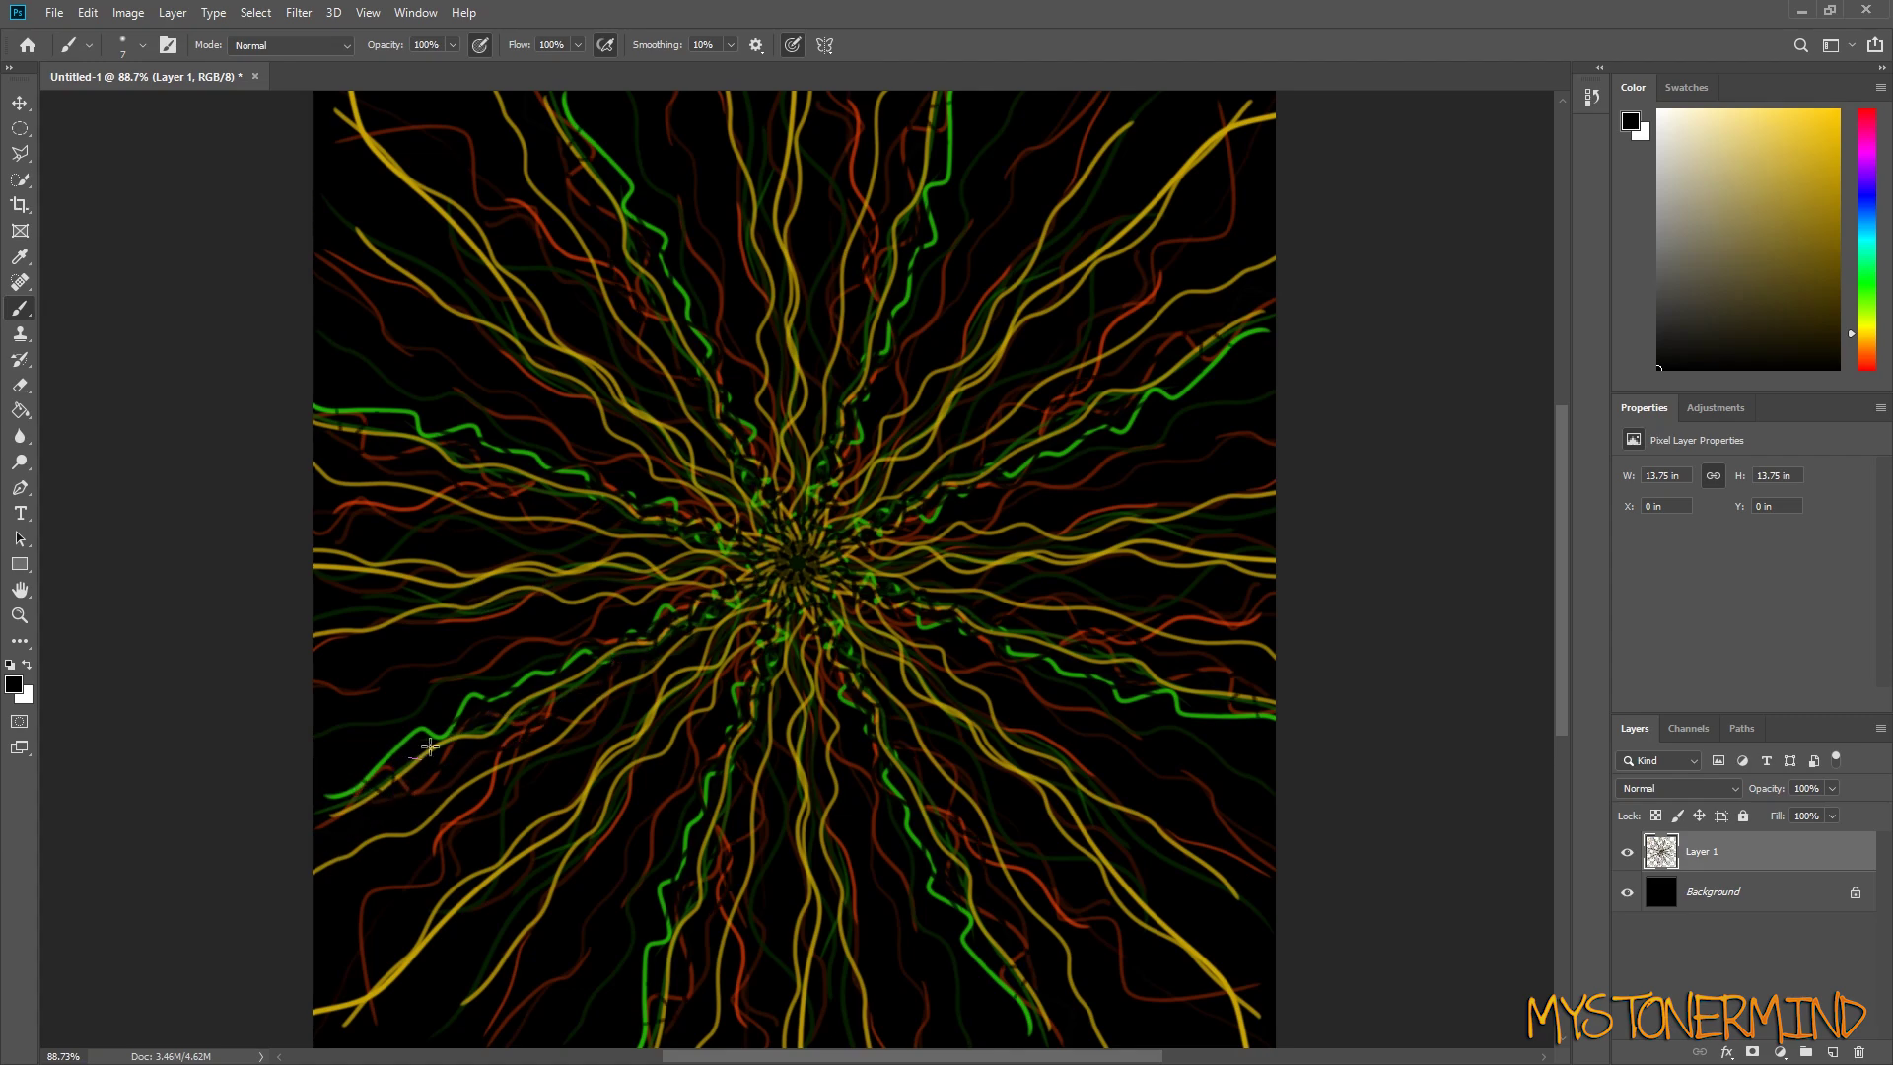
{"action": "left_click_drag", "start_coordinate": [799, 549], "coordinate": [749, 529]}
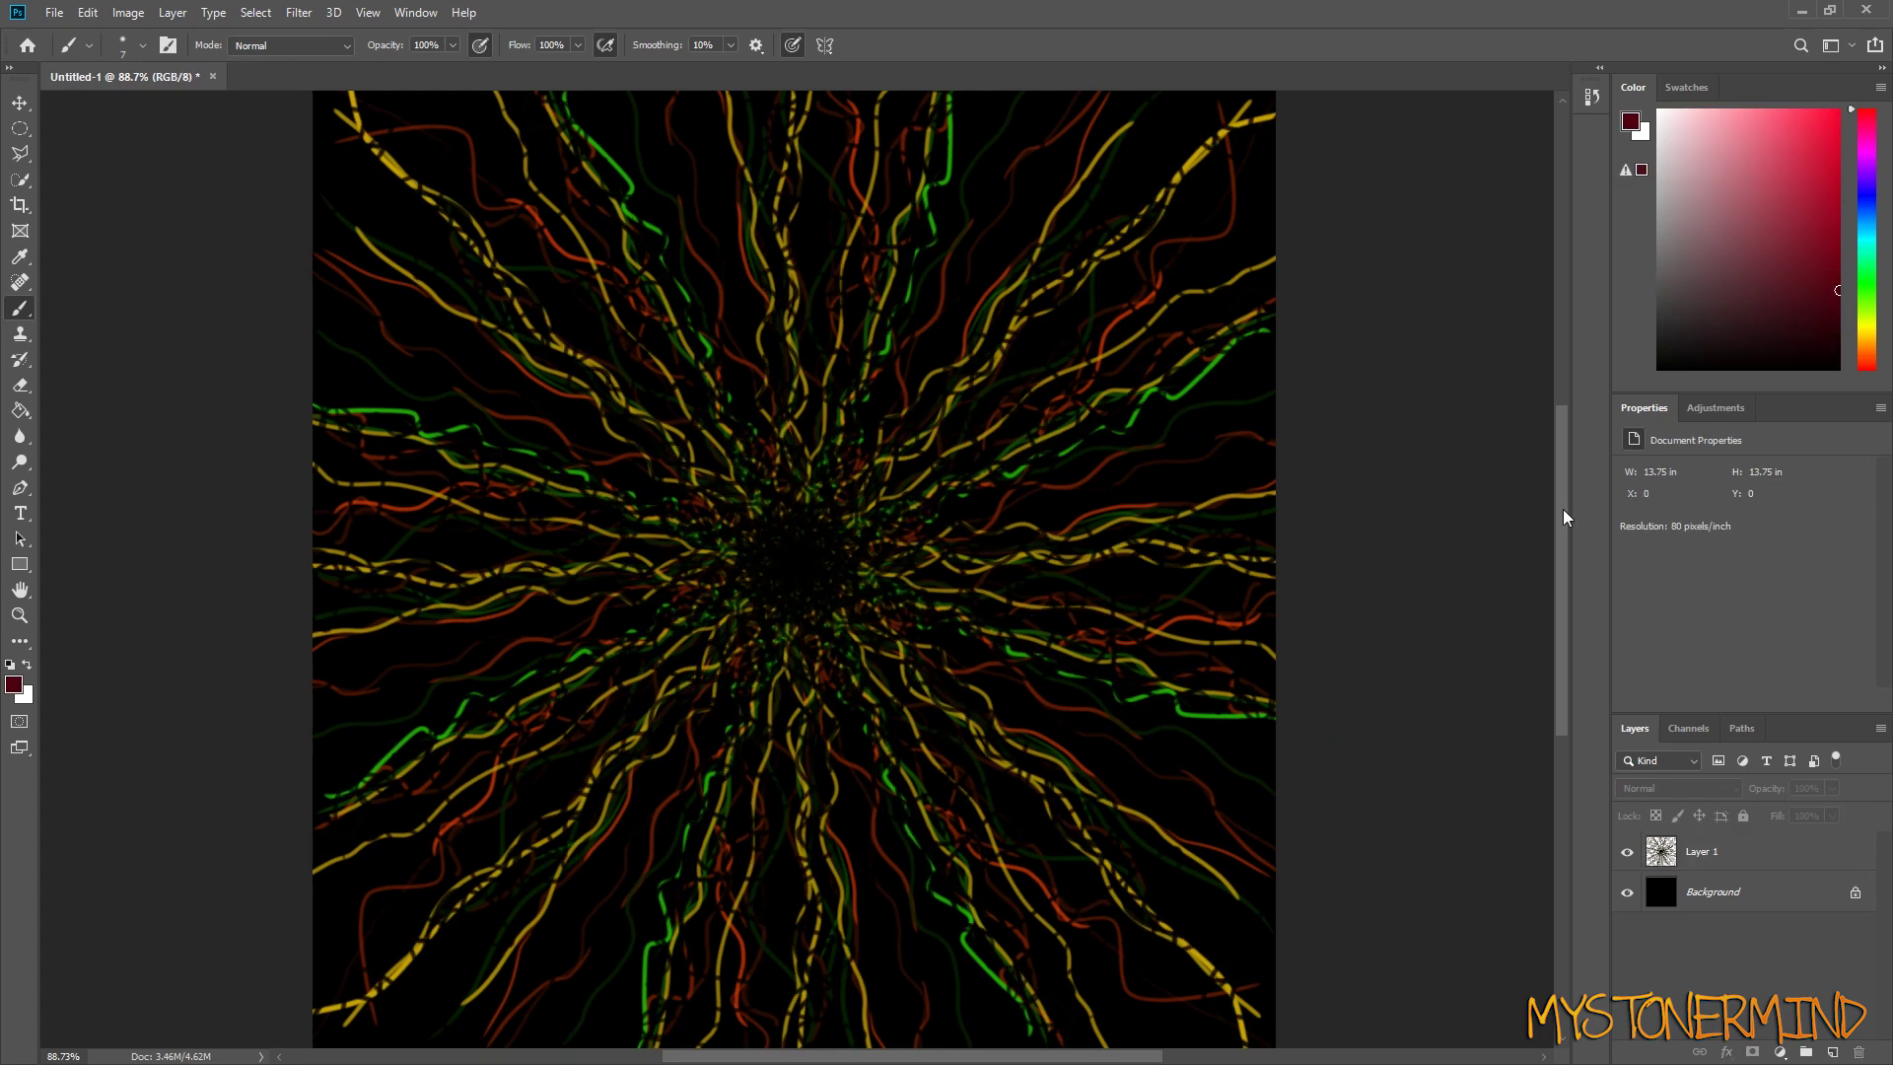
Step: Hide Layer 1 and add a new empty layer above it
{"action": "left_click", "coordinate": [1628, 850]}
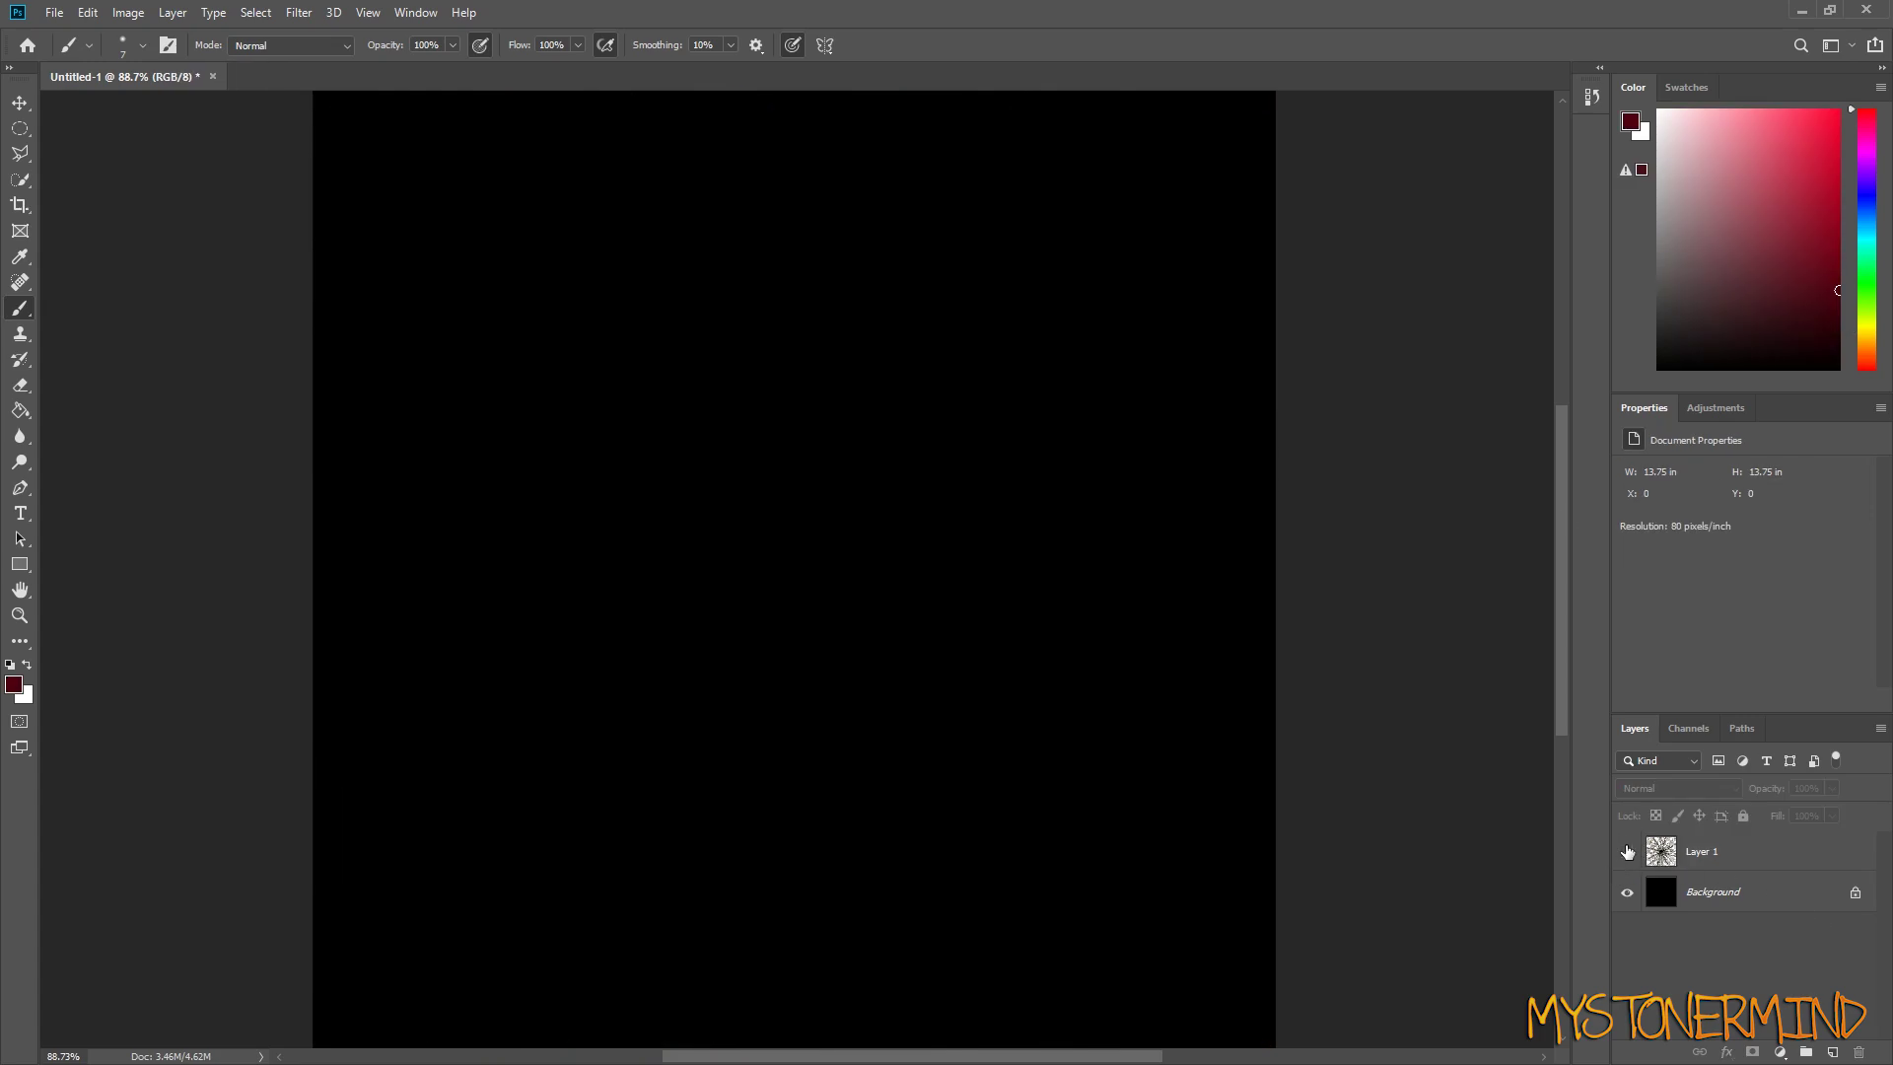
{"action": "left_click", "coordinate": [1832, 1052]}
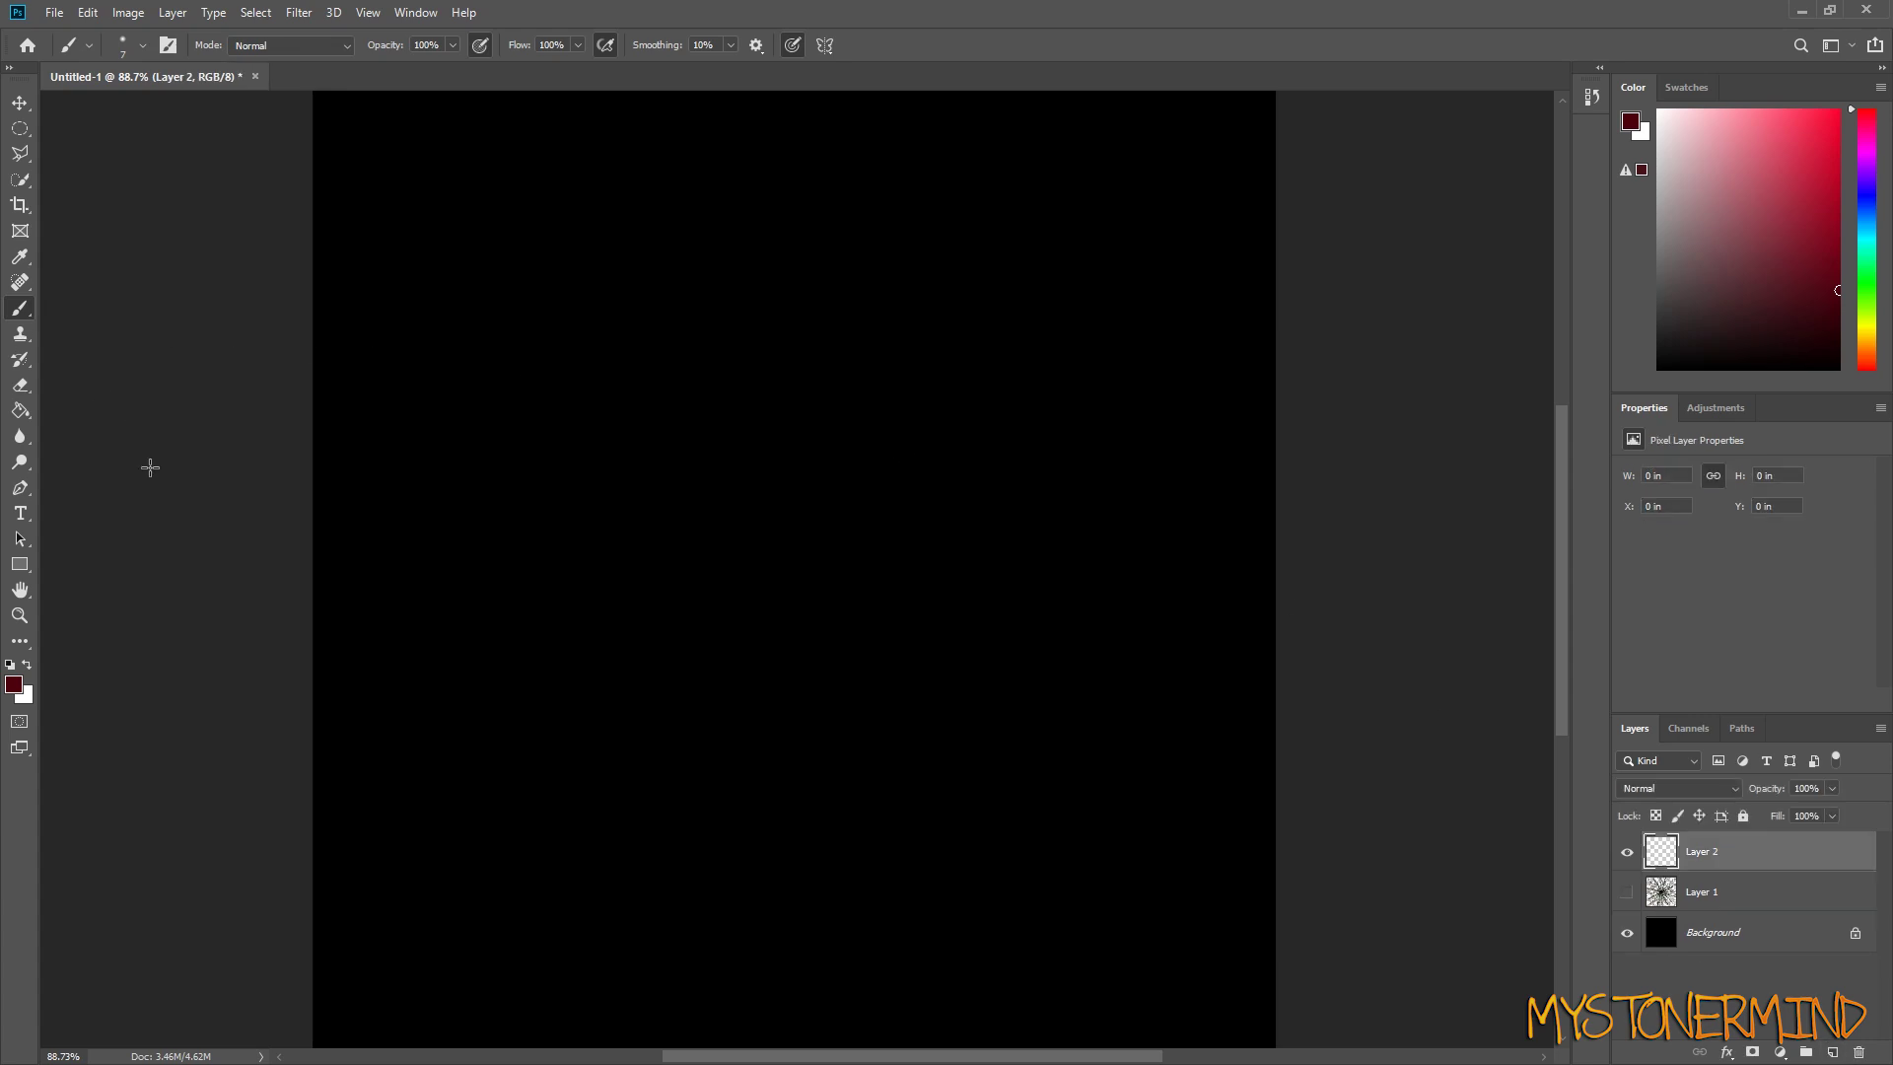
Step: Choose a very dark red for the Brush tool, test a ray outward from the centre on the new layer, and undo the stroke
{"action": "left_click", "coordinate": [18, 283]}
{"action": "left_click", "coordinate": [19, 308]}
{"action": "left_click_drag", "start_coordinate": [1812, 316], "coordinate": [1867, 352]}
{"action": "mouse_move", "coordinate": [838, 549]}
{"action": "left_mouse_down"}
{"action": "mouse_move", "coordinate": [1113, 549]}
{"action": "mouse_move", "coordinate": [1199, 522]}
{"action": "mouse_move", "coordinate": [1280, 499]}
{"action": "left_mouse_up"}
{"action": "key", "text": "ctrl+z"}
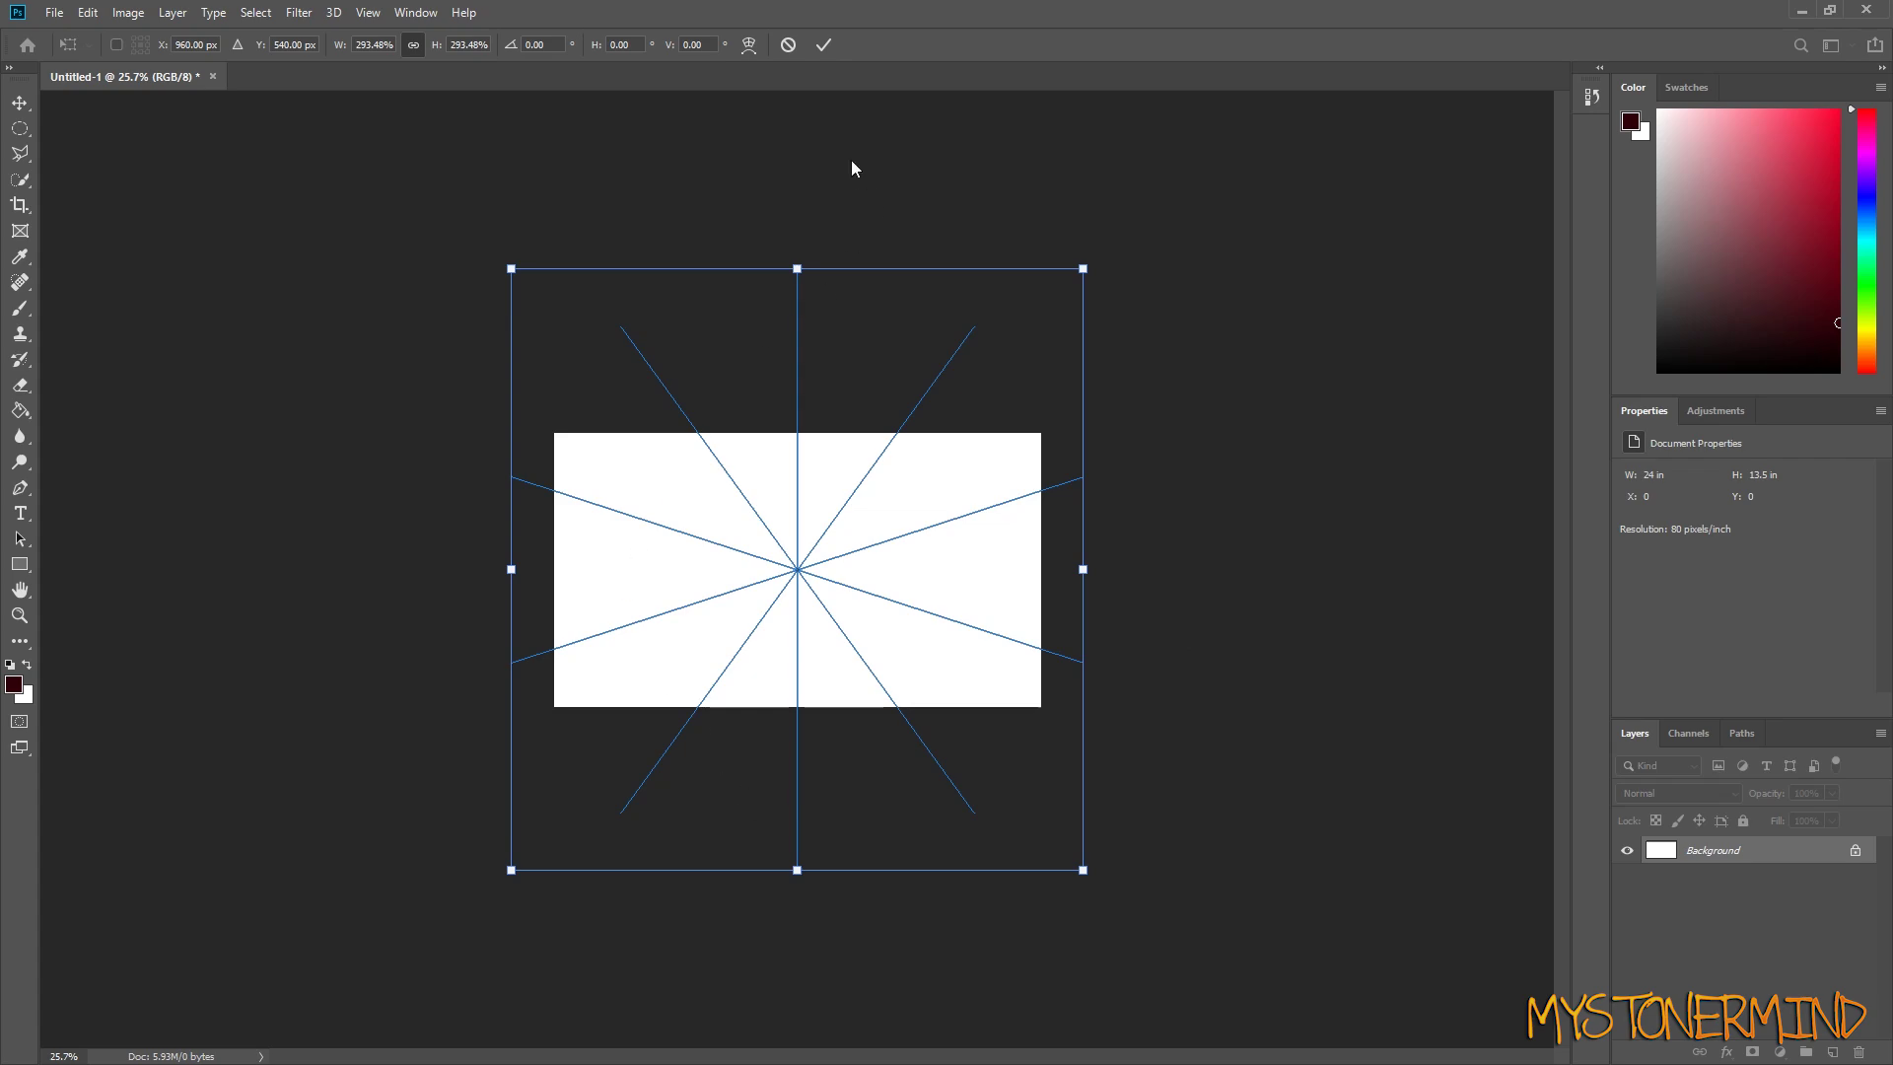
Step: Apply the enlarged radial symmetry path on the white canvas and hide the symmetry guides
{"action": "left_click", "coordinate": [823, 45]}
{"action": "left_click", "coordinate": [825, 45]}
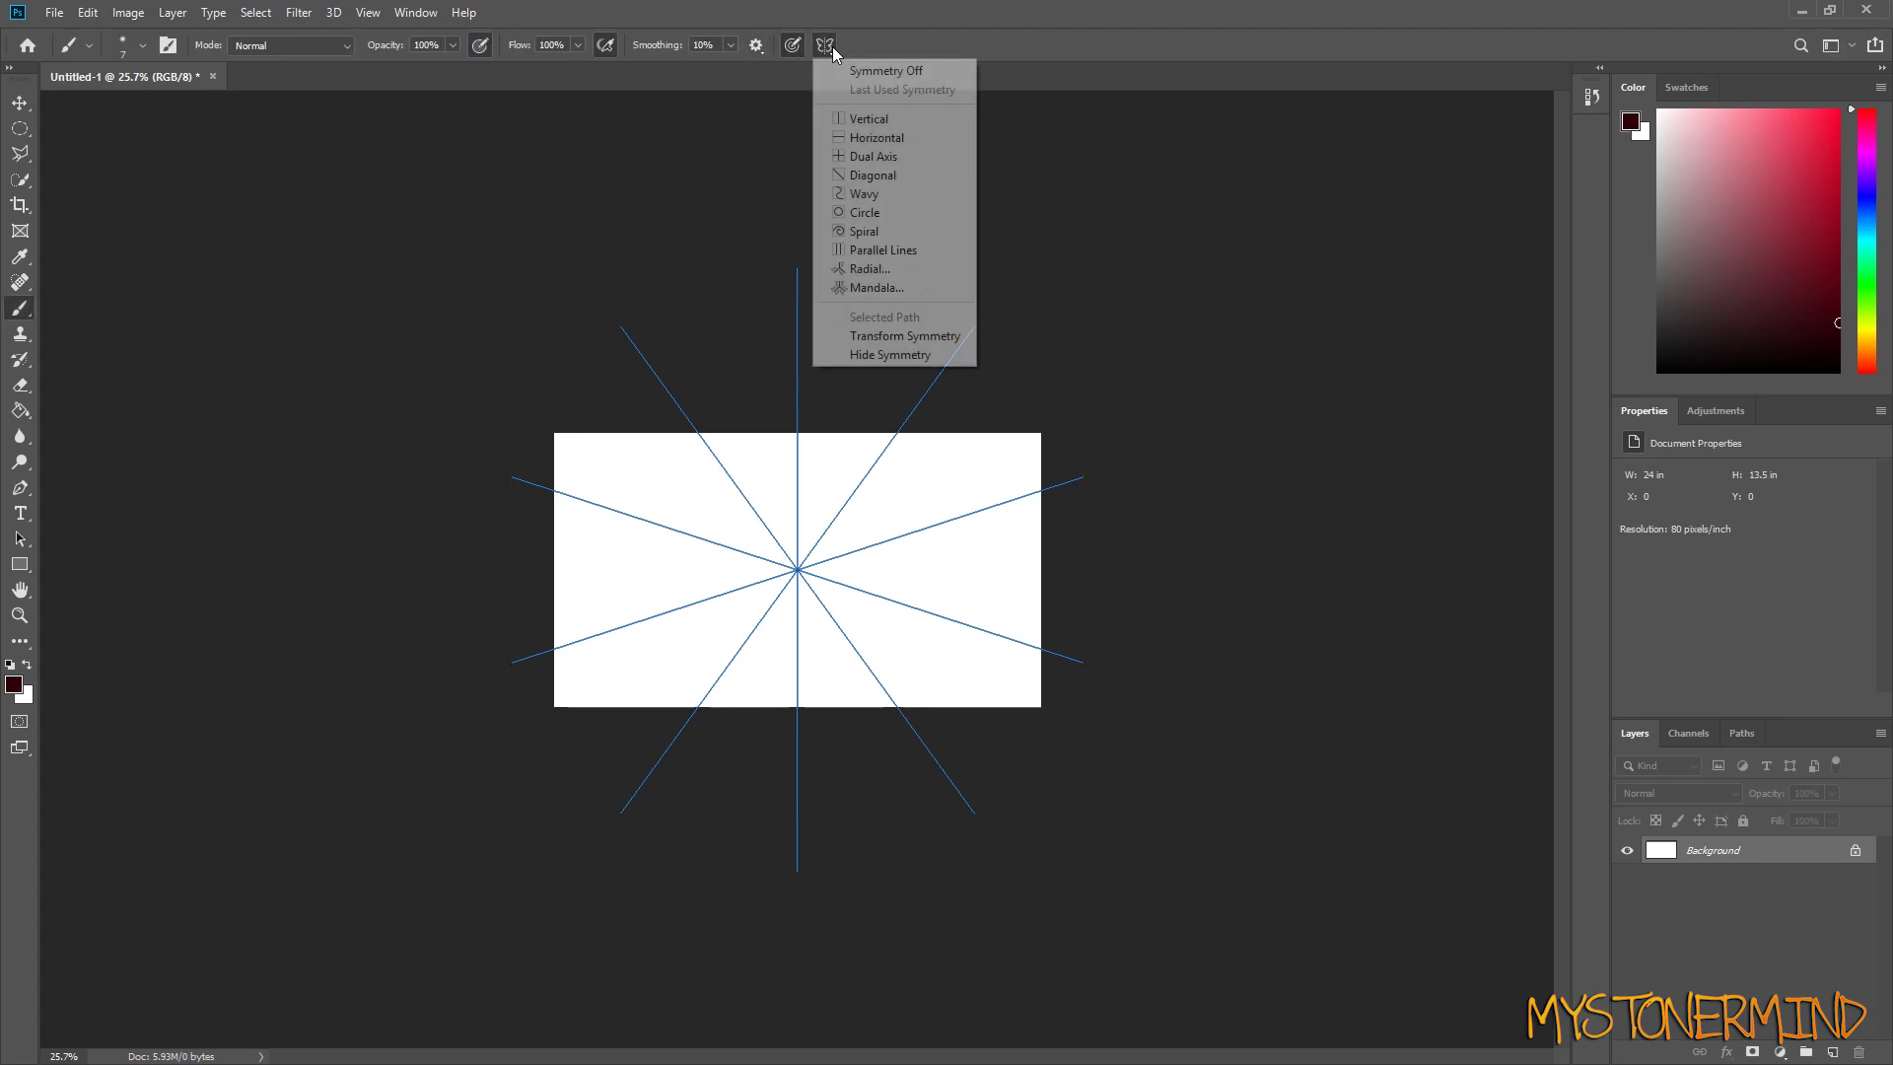
{"action": "left_click", "coordinate": [903, 355]}
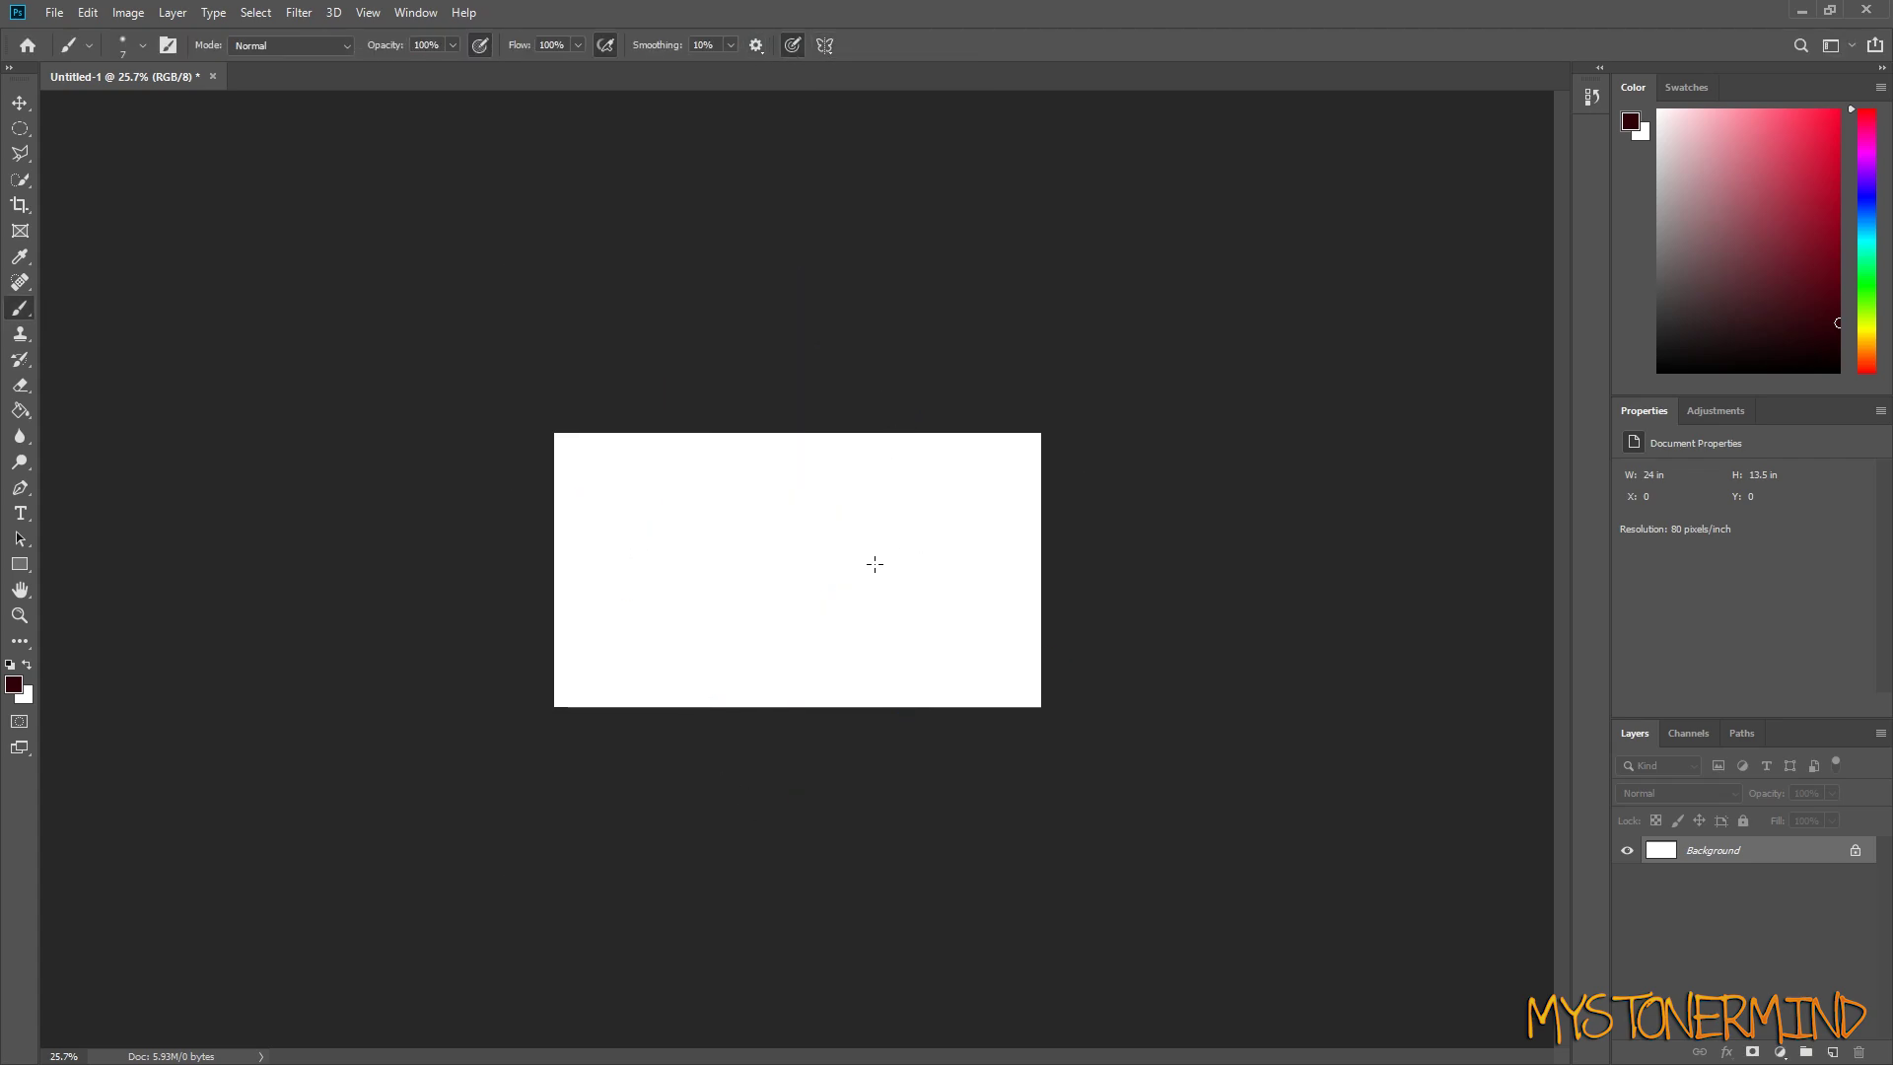
{"action": "scroll", "coordinate": [1050, 715], "scroll_direction": "up", "scroll_amount": 5}
{"action": "scroll", "coordinate": [1054, 714], "scroll_direction": "up", "scroll_amount": 1}
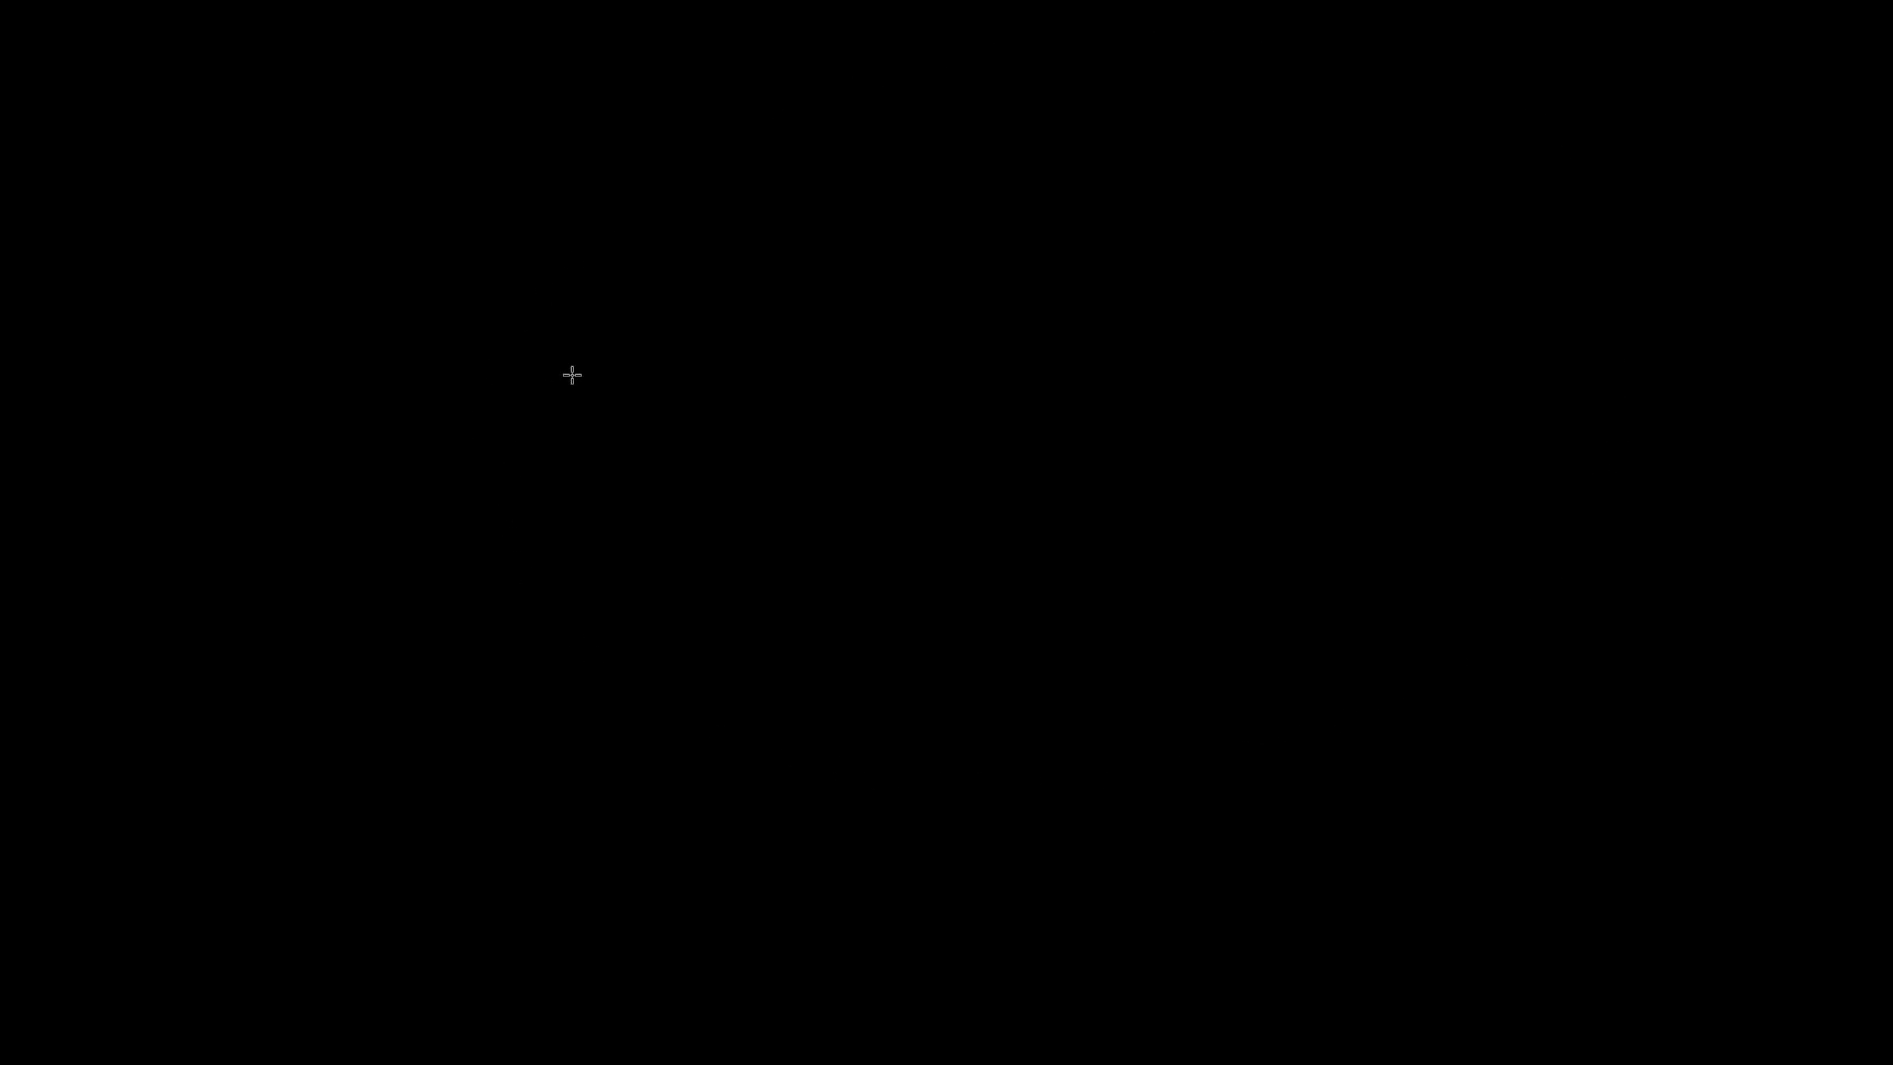